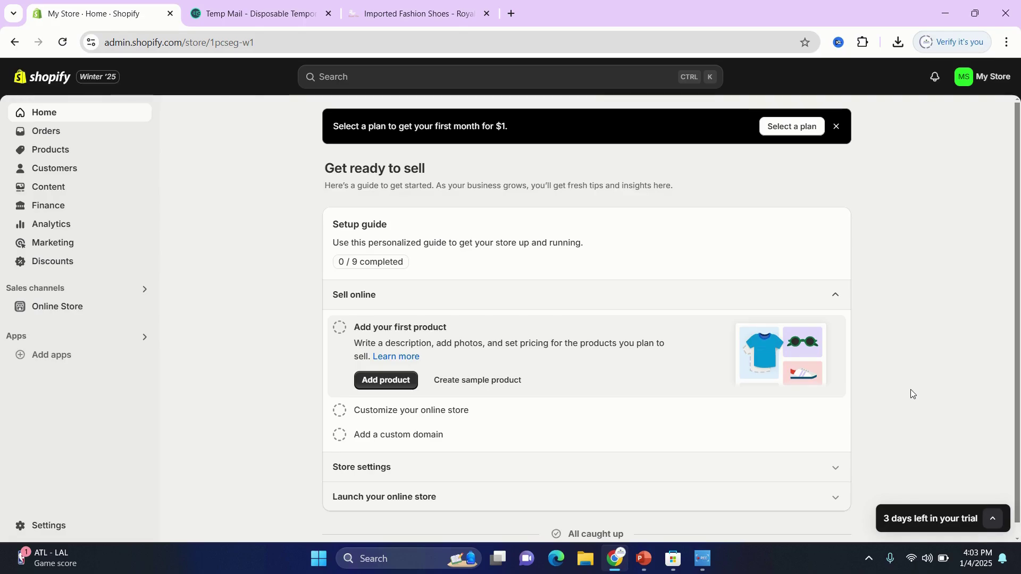
Step: Start adding a new product and title it "Black leather shoes"
left_click(363, 381)
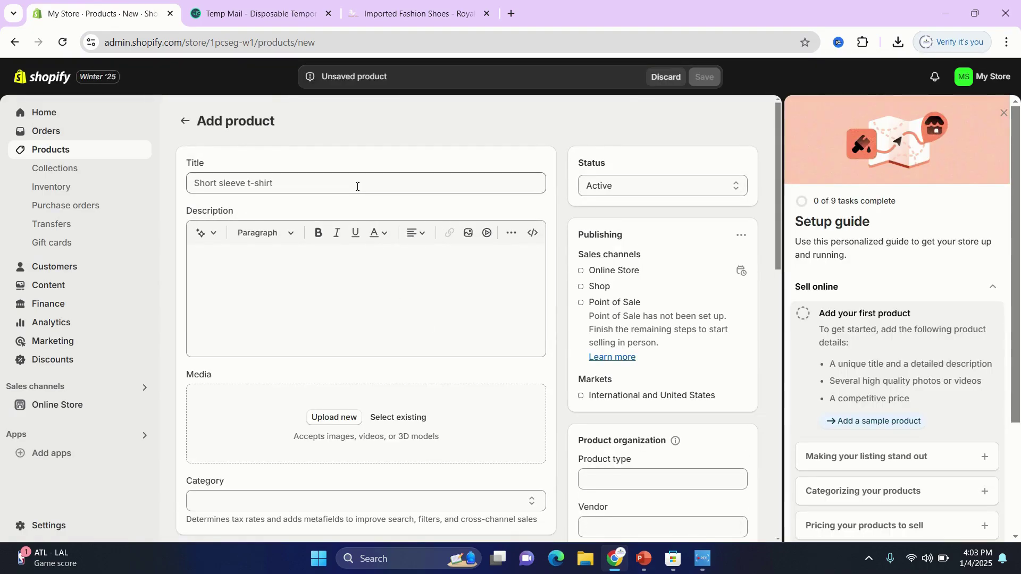
left_click(357, 187)
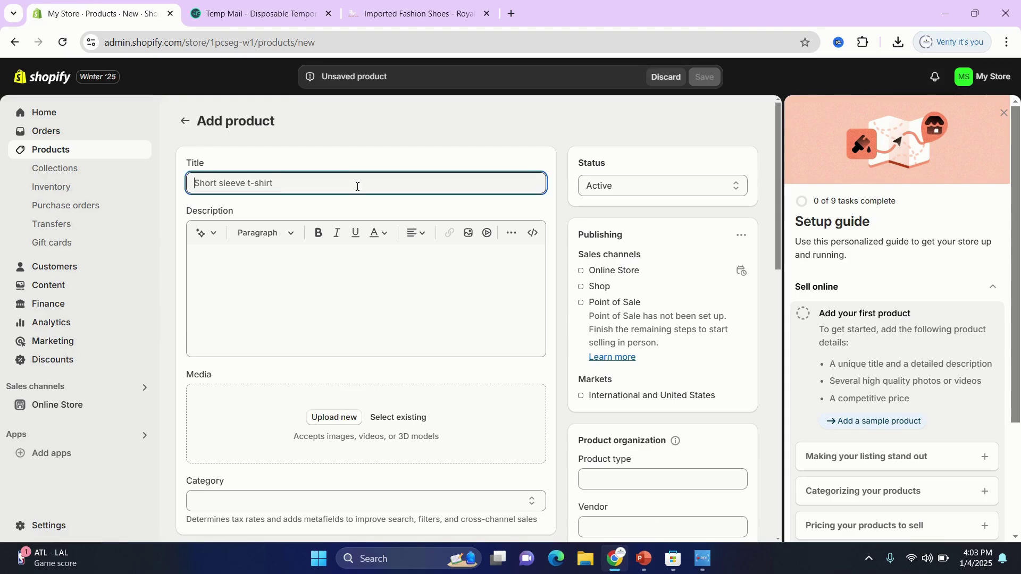
type("bl")
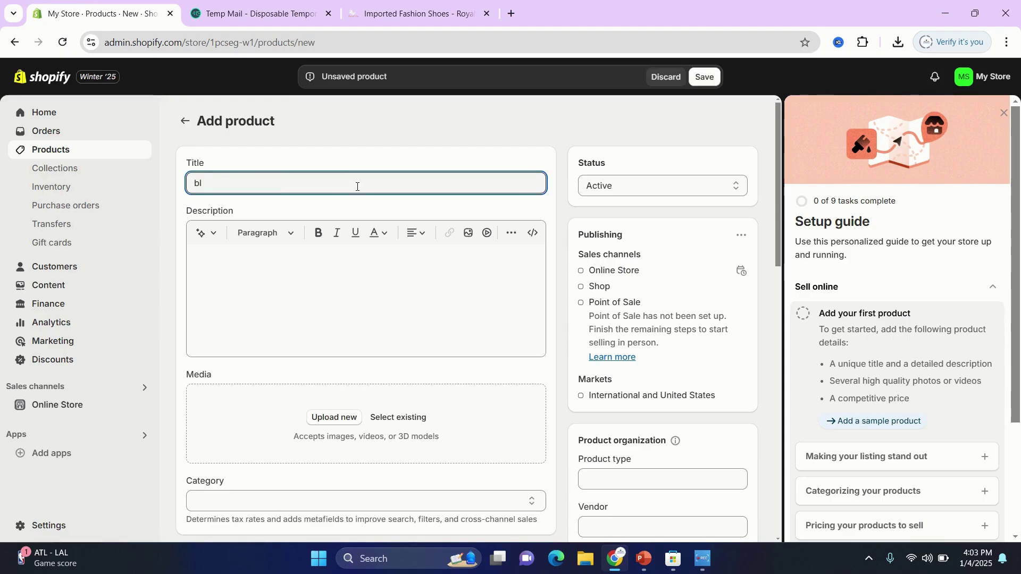
key("BackSpace")
key("BackSpace")
type("N")
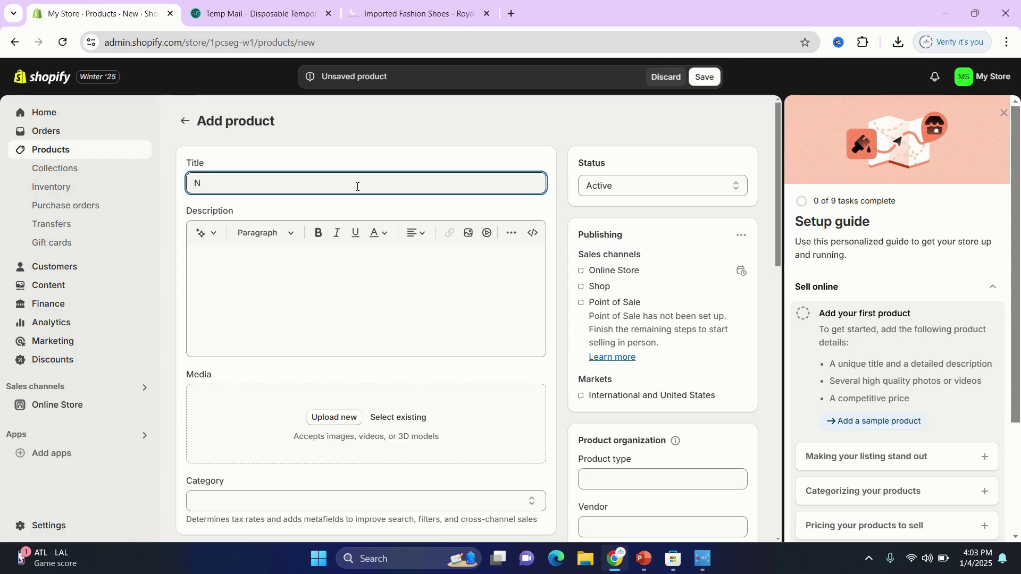
key("BackSpace")
type("Blac ")
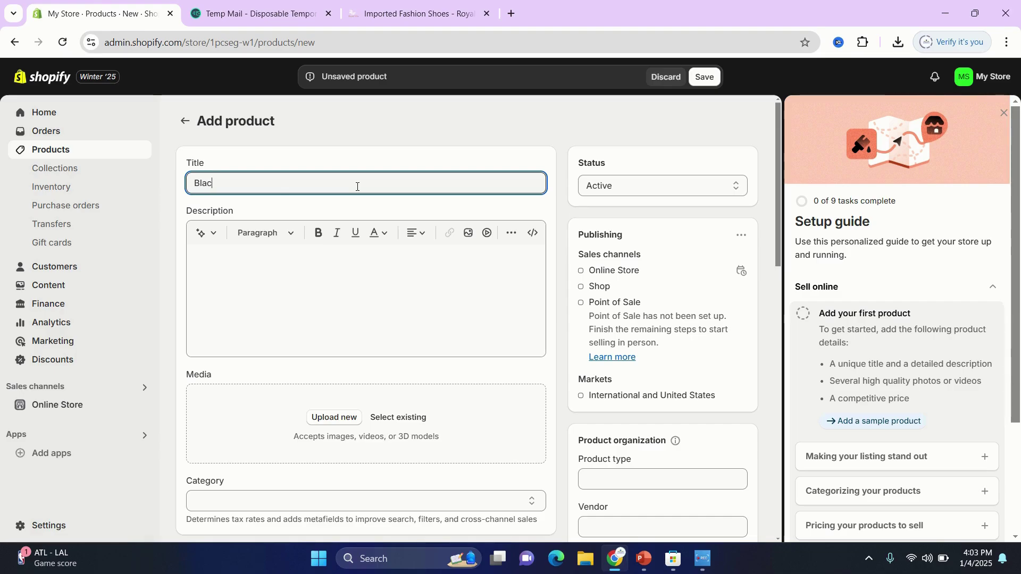
type("ckl")
key("BackSpace")
type("leather shoes")
Step: Write "Good quality shoes" as the product description, correcting the misspelled word to "quality"
left_click(336, 285)
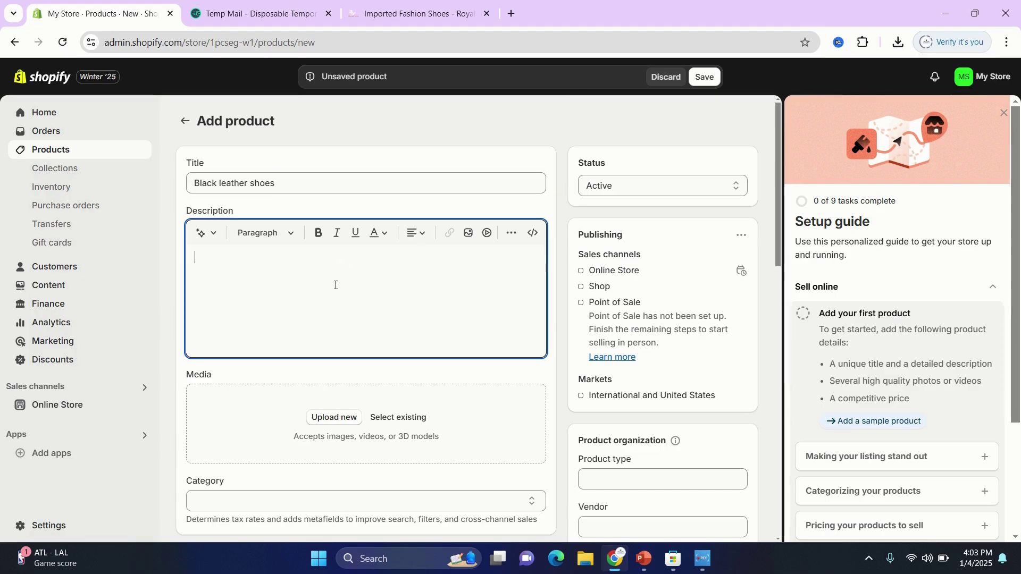
type("Goo")
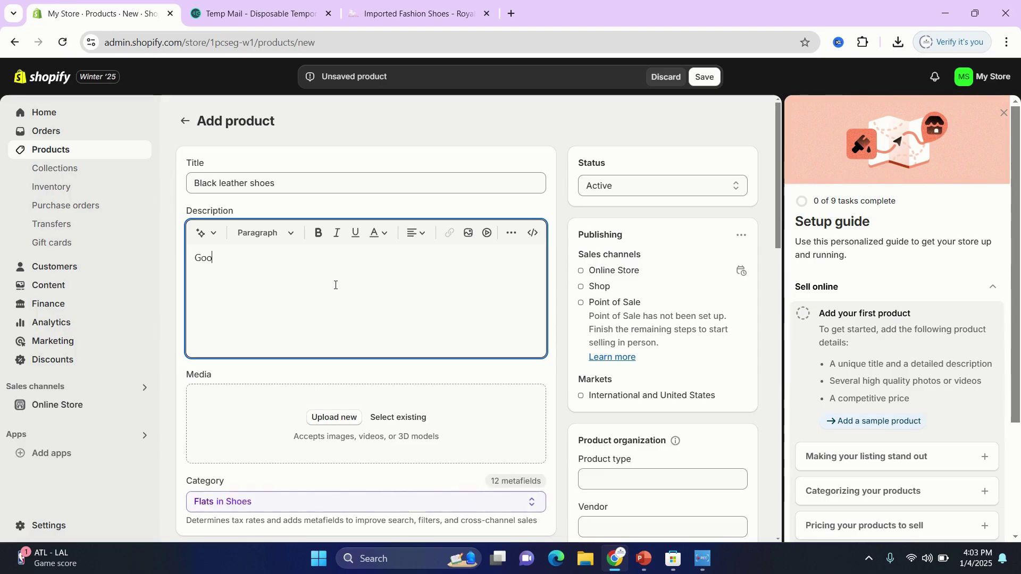
type("d q")
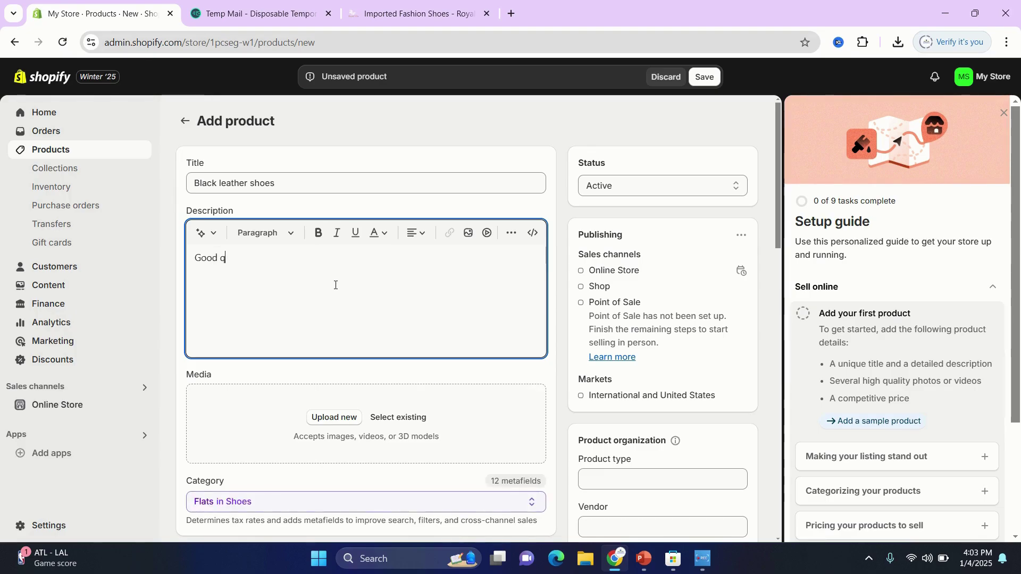
type("uilty shoes")
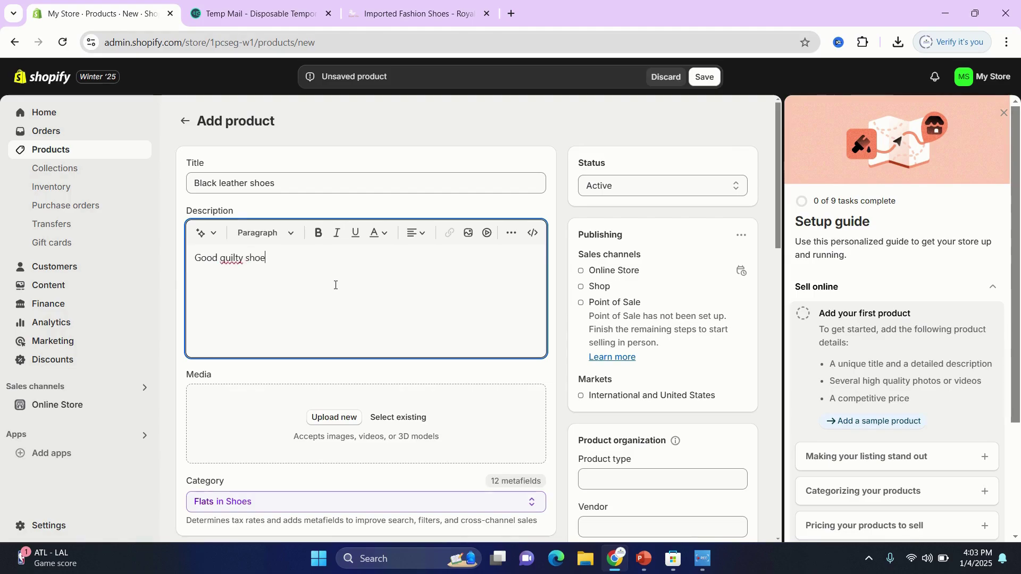
right_click(235, 263)
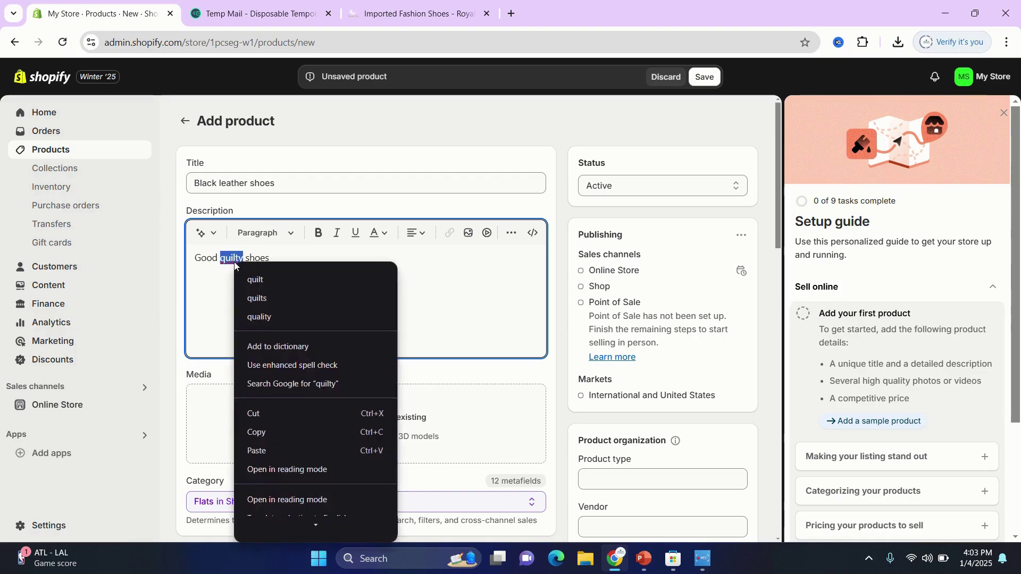
left_click(244, 317)
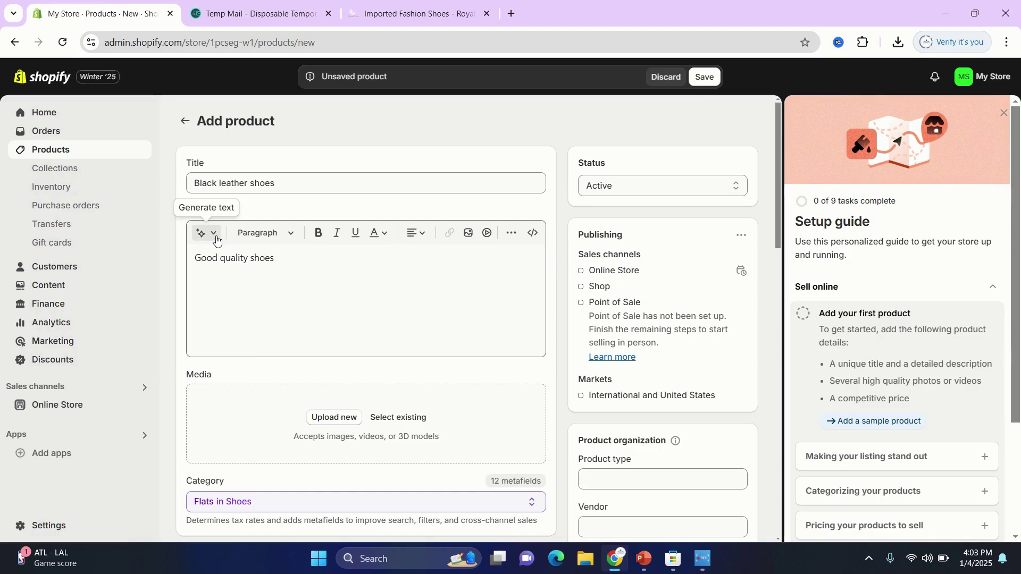
Step: Generate description text from the keywords "good quality leather shoes in black color" in the Expert tone and keep it
left_click(201, 233)
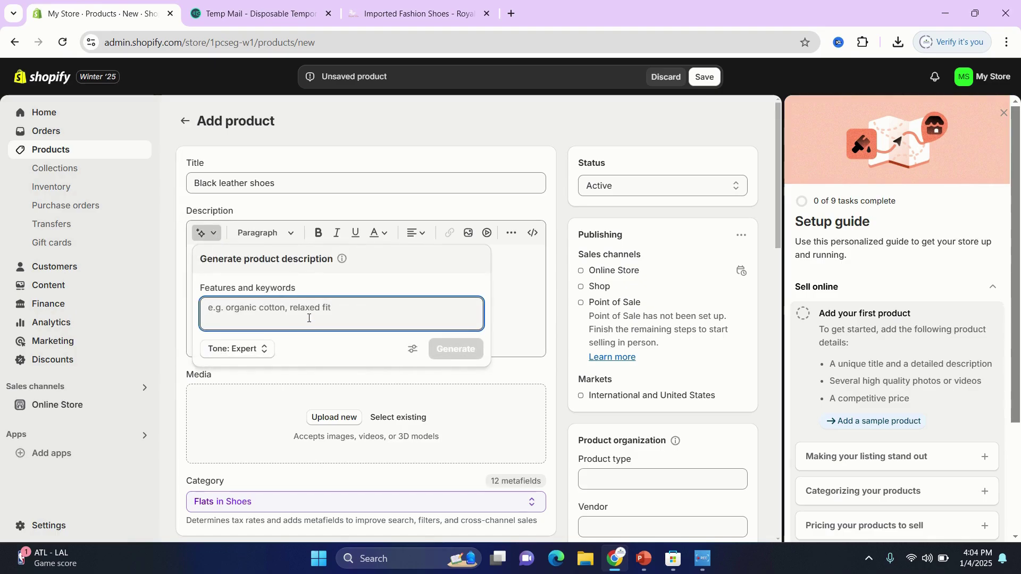
type("goo")
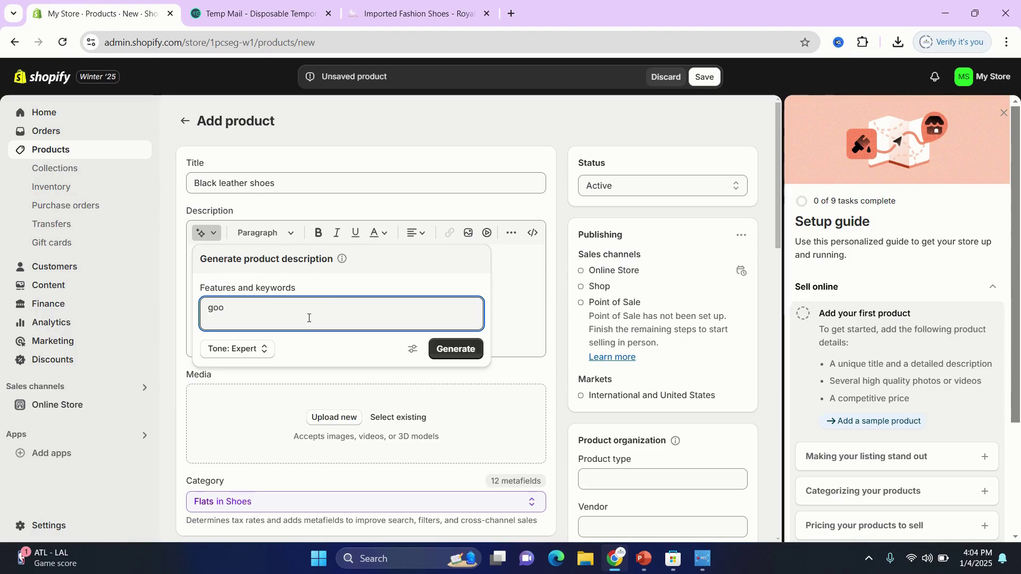
type("d qualitry")
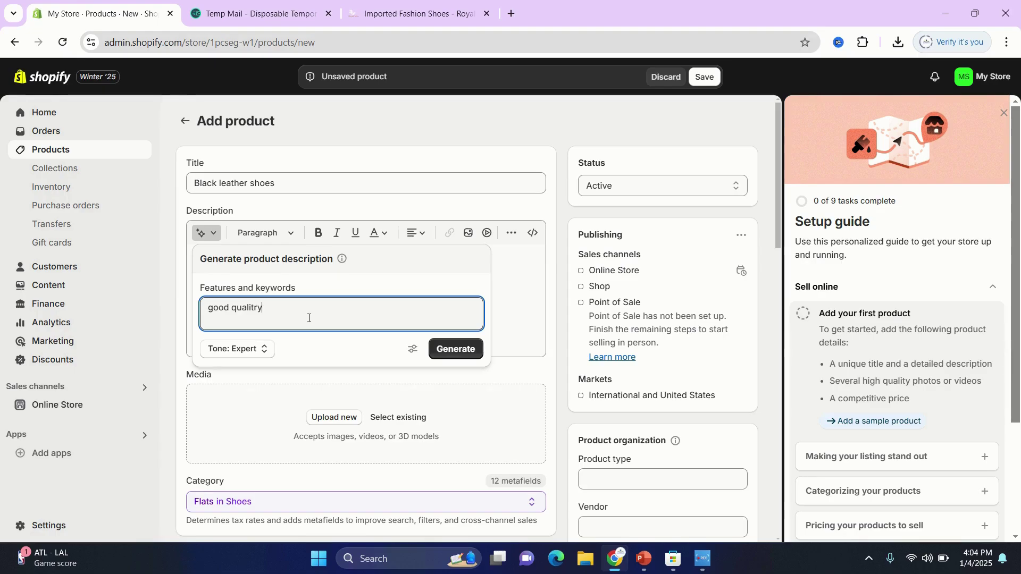
key("BackSpace")
key("BackSpace")
type("y lea")
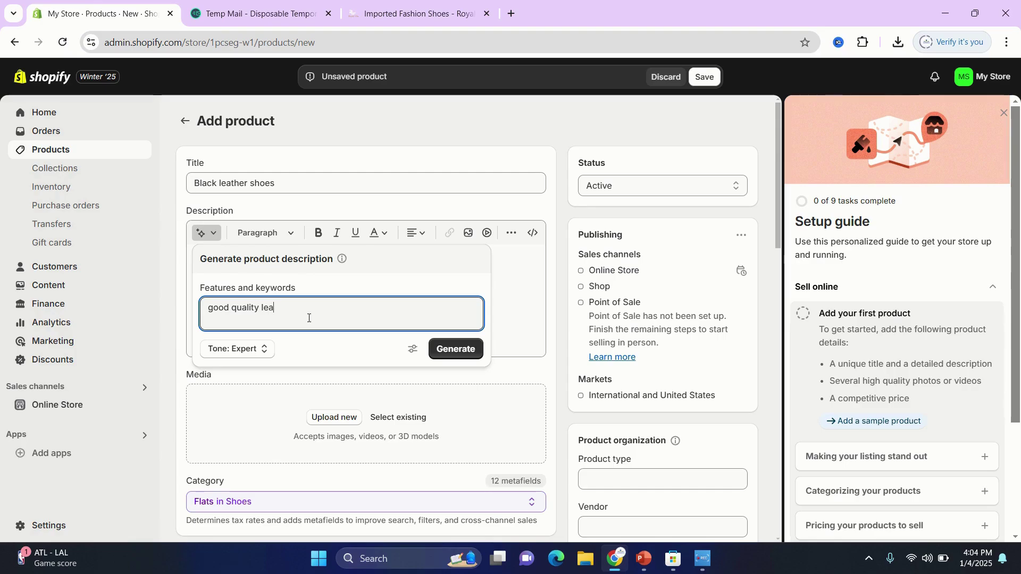
type("ther sh")
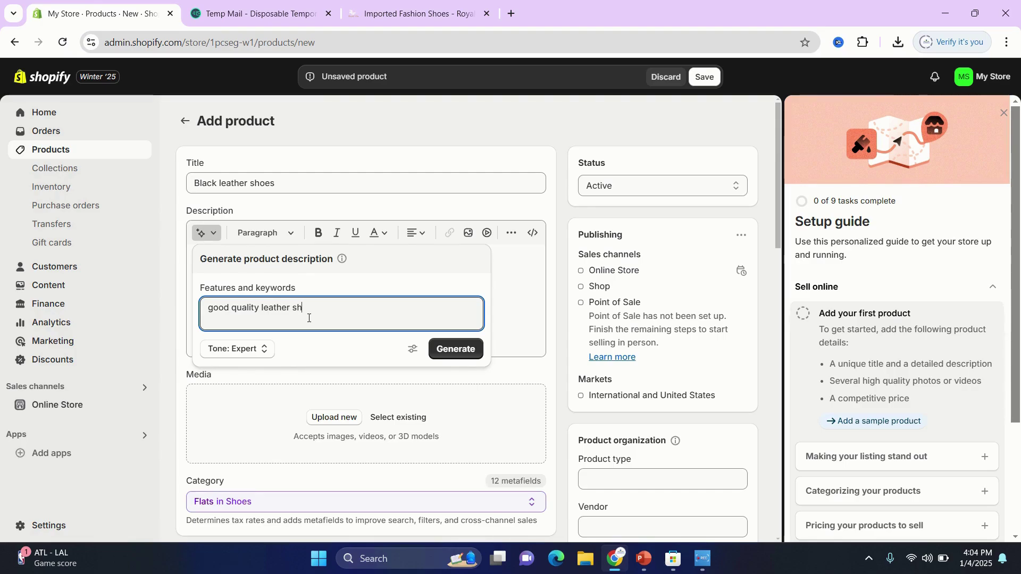
type("oes in ")
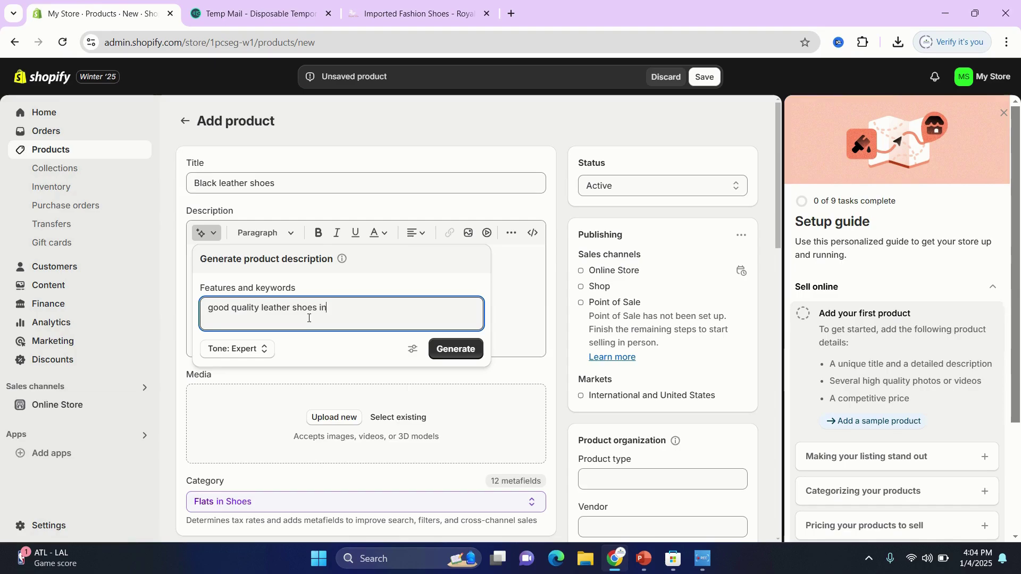
type("v")
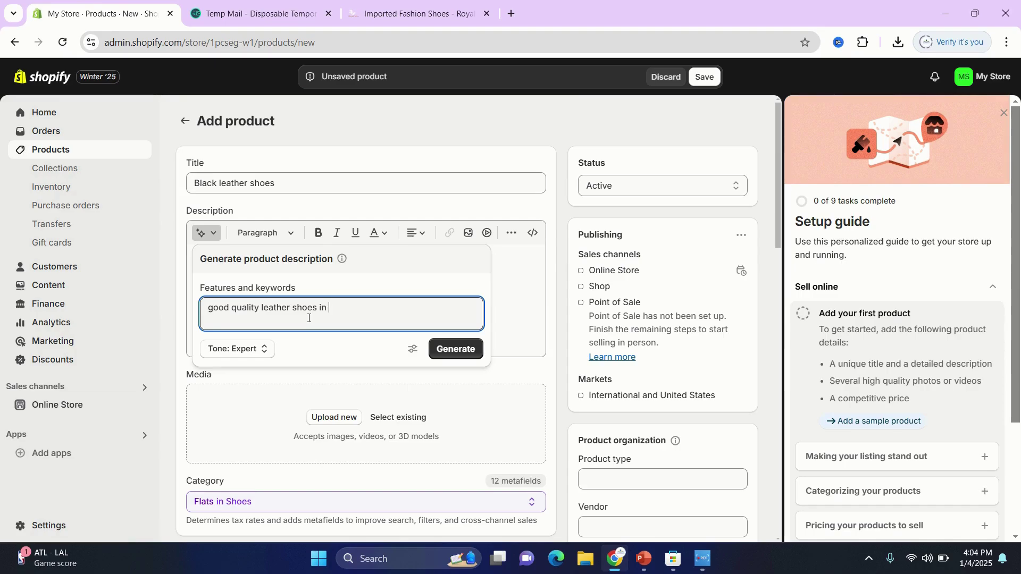
type("black color")
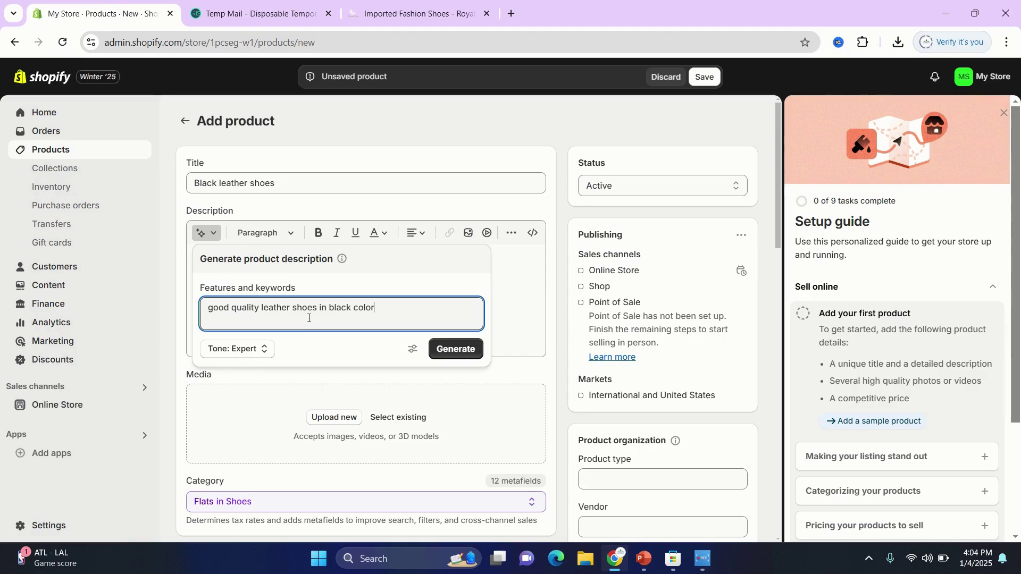
left_click(454, 350)
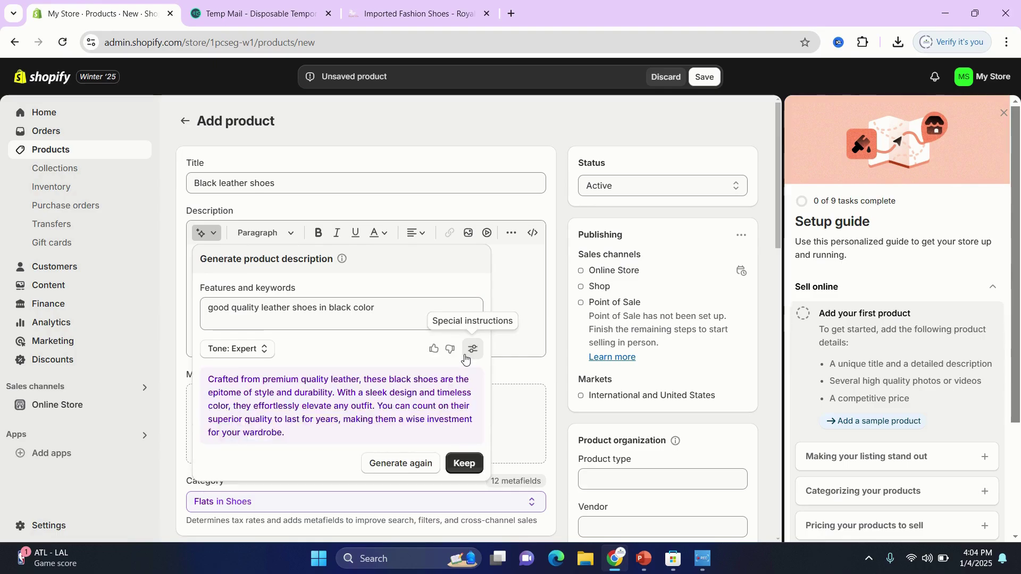
left_click(464, 463)
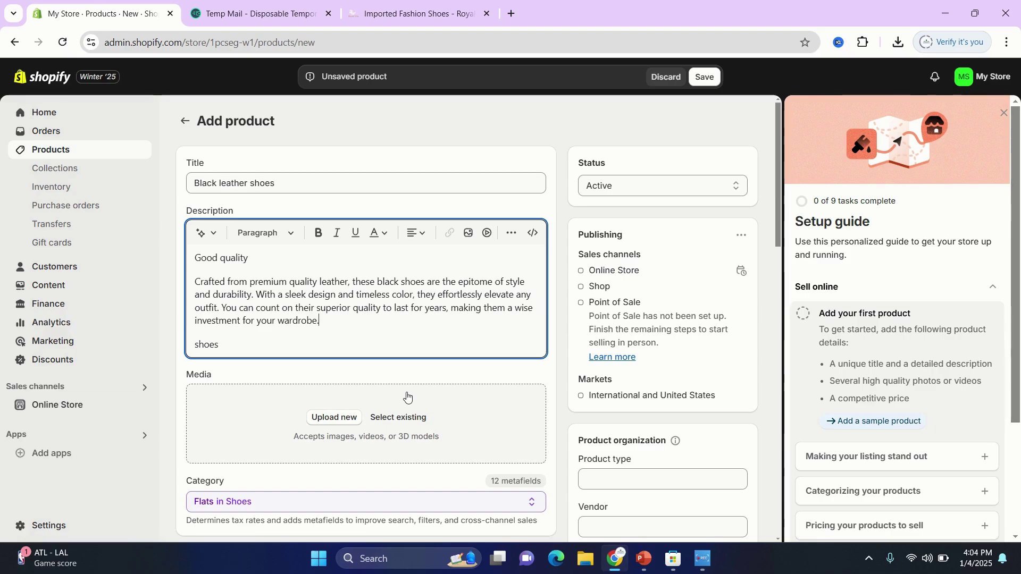
Step: Upload the image "shoes 2" from Downloads and insert it into the product description
scroll(407, 396, "down", 1)
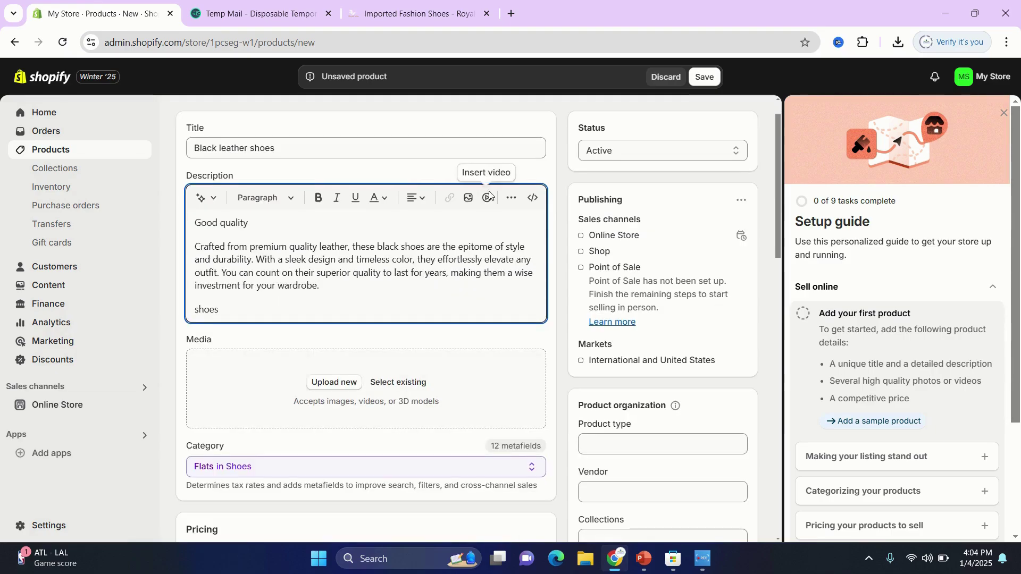
left_click(468, 200)
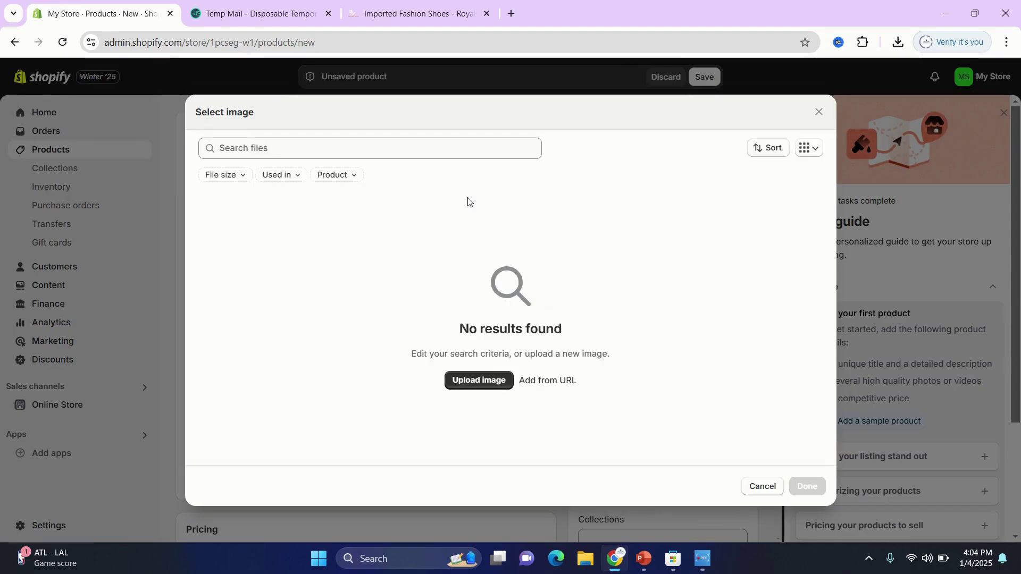
left_click(486, 383)
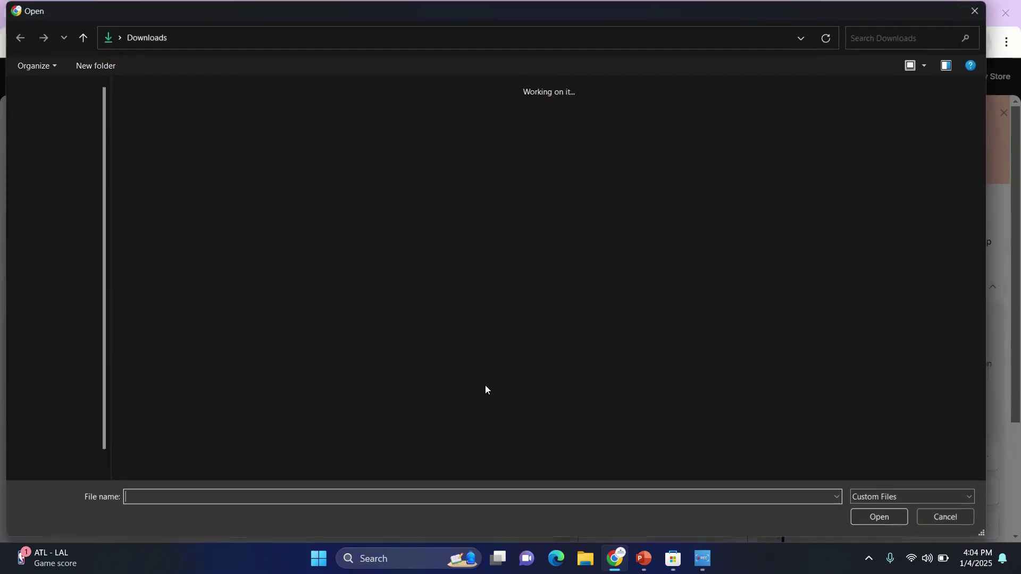
left_click(190, 179)
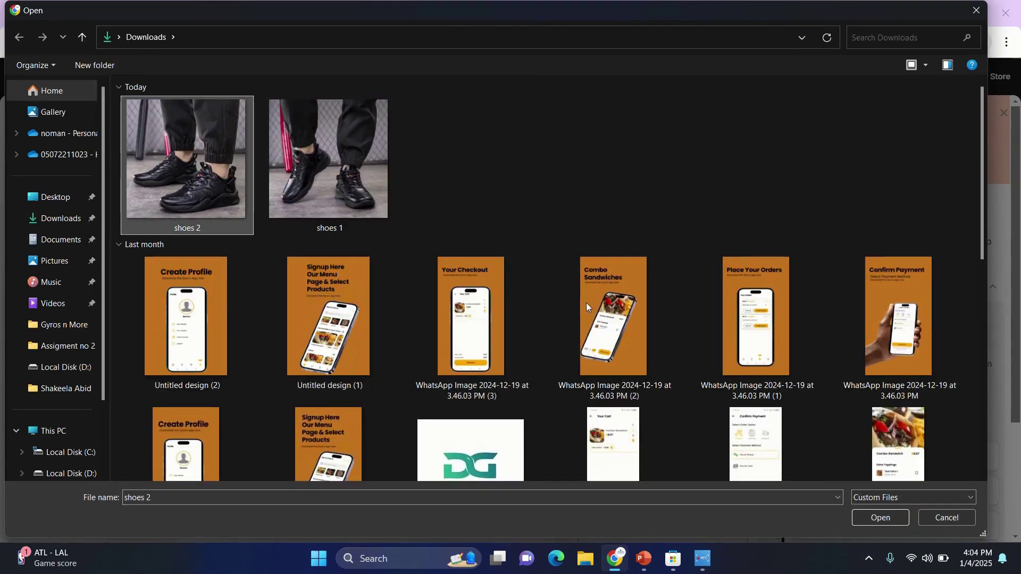
left_click(878, 518)
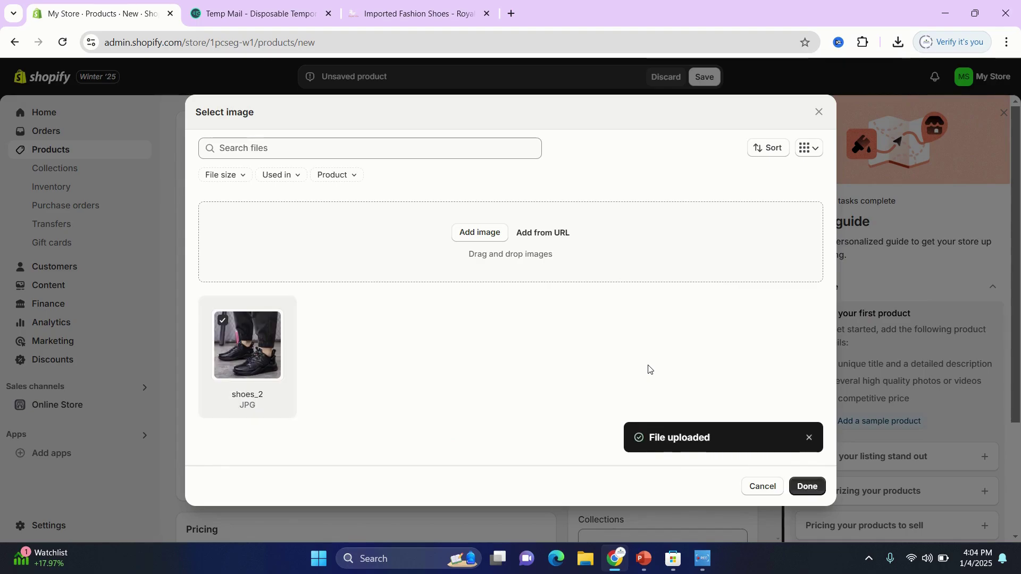
left_click(812, 488)
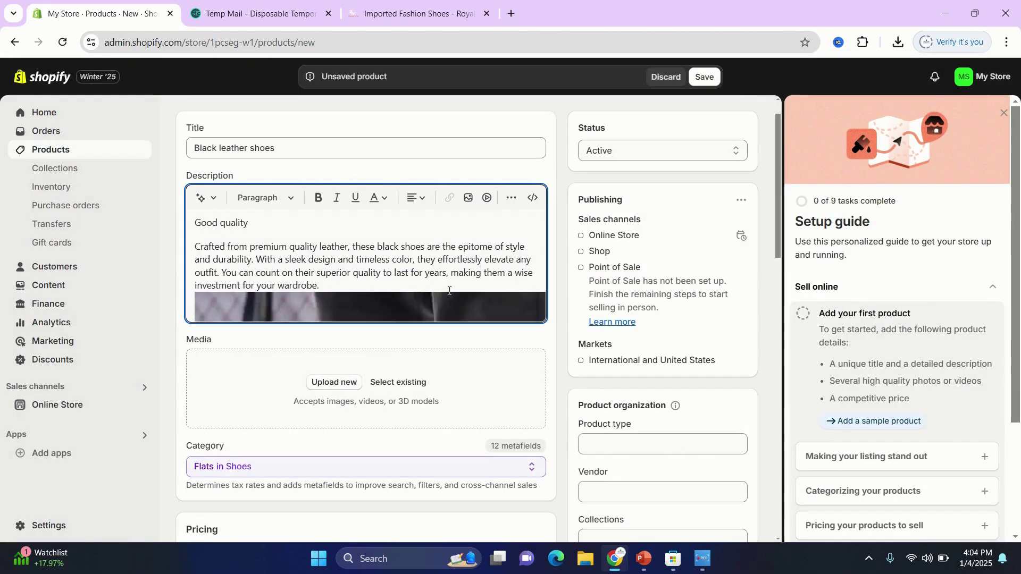
Step: Upload the image "shoes 1" from Downloads to the product media
scroll(450, 291, "down", 3)
scroll(449, 291, "up", 1)
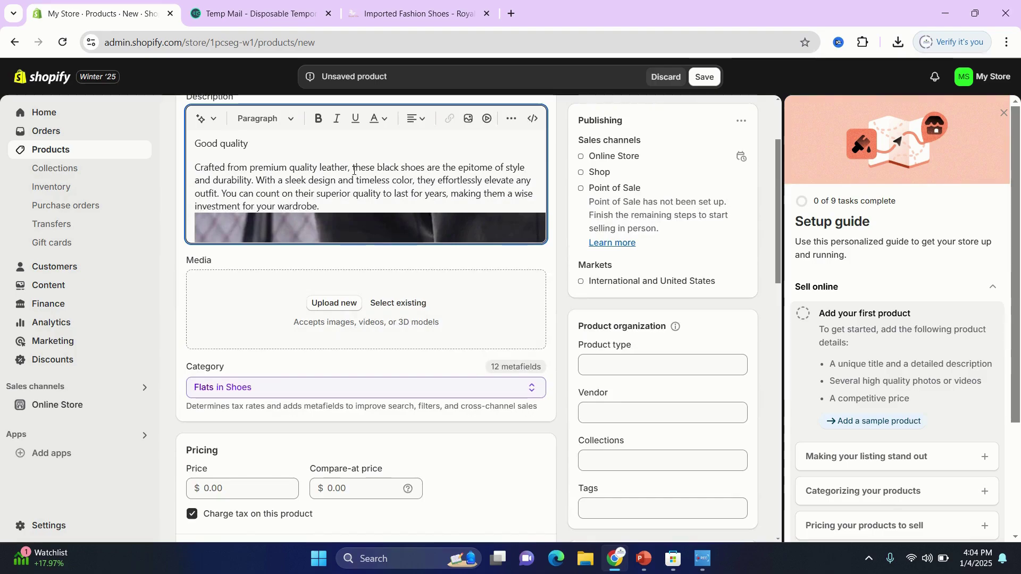
scroll(353, 171, "down", 1)
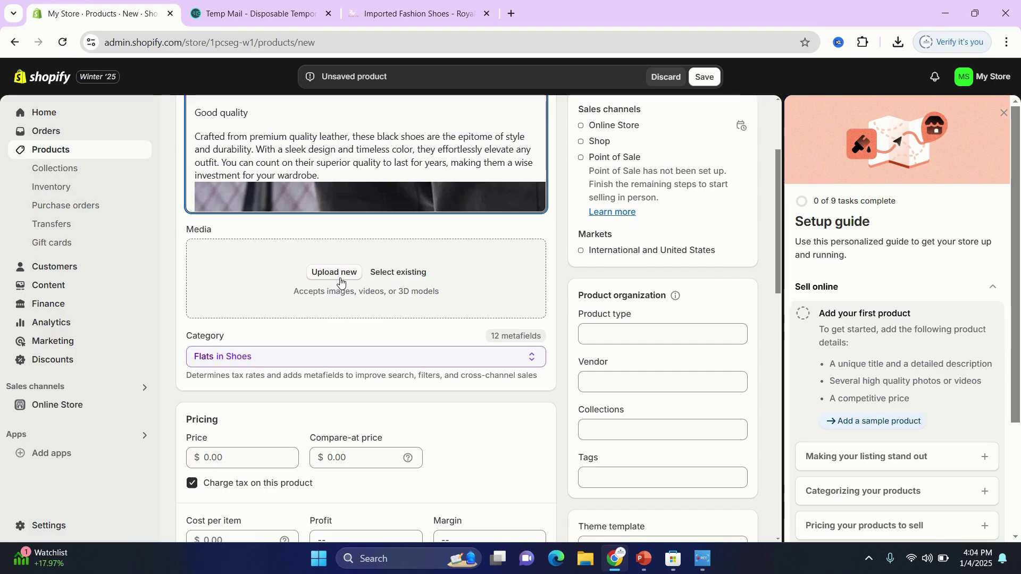
left_click(333, 273)
left_click(303, 176)
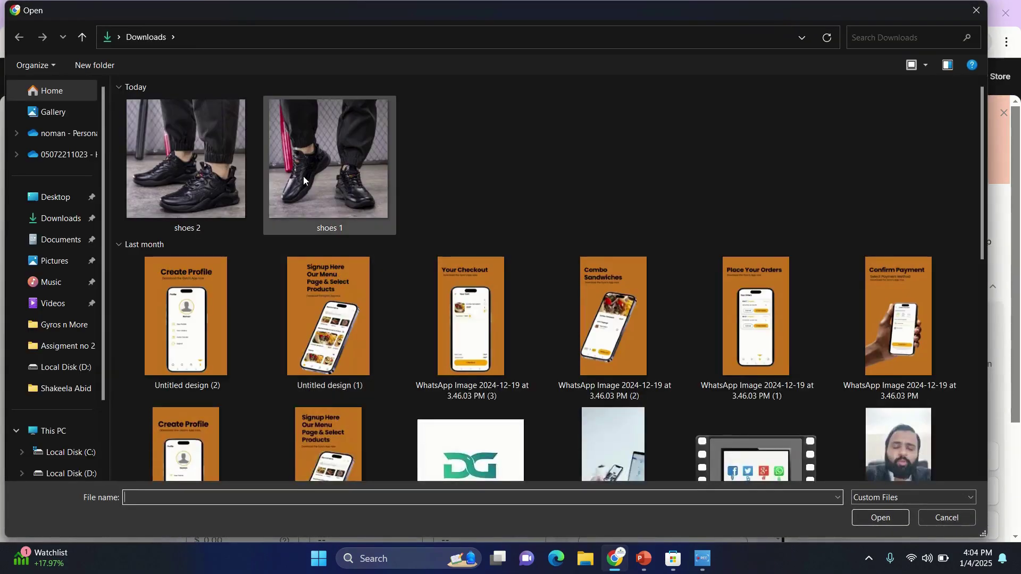
left_click(881, 516)
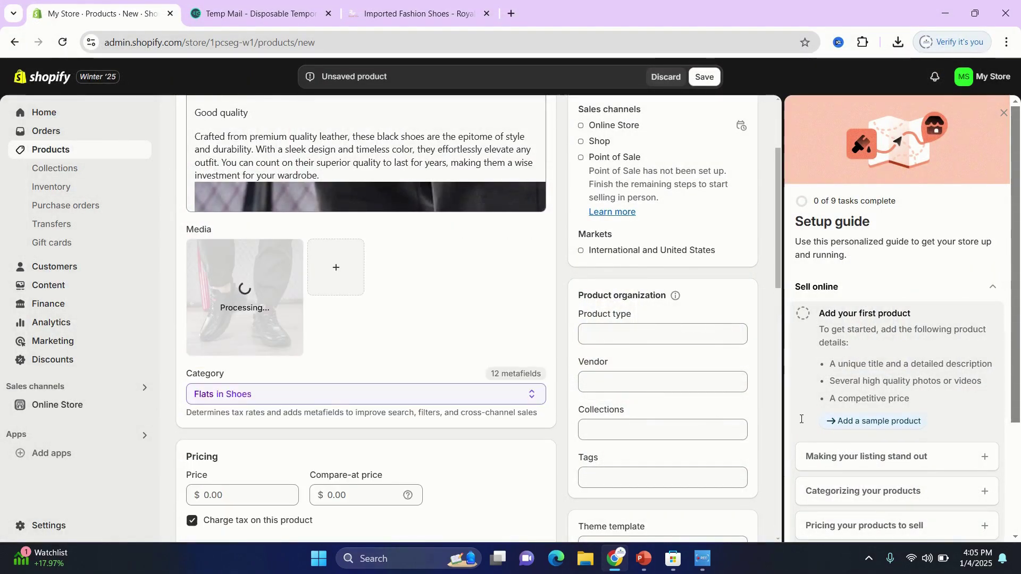
Step: Select the existing file shoes_2 instead of shoes1 for the product media and apply the selection
left_click(318, 266)
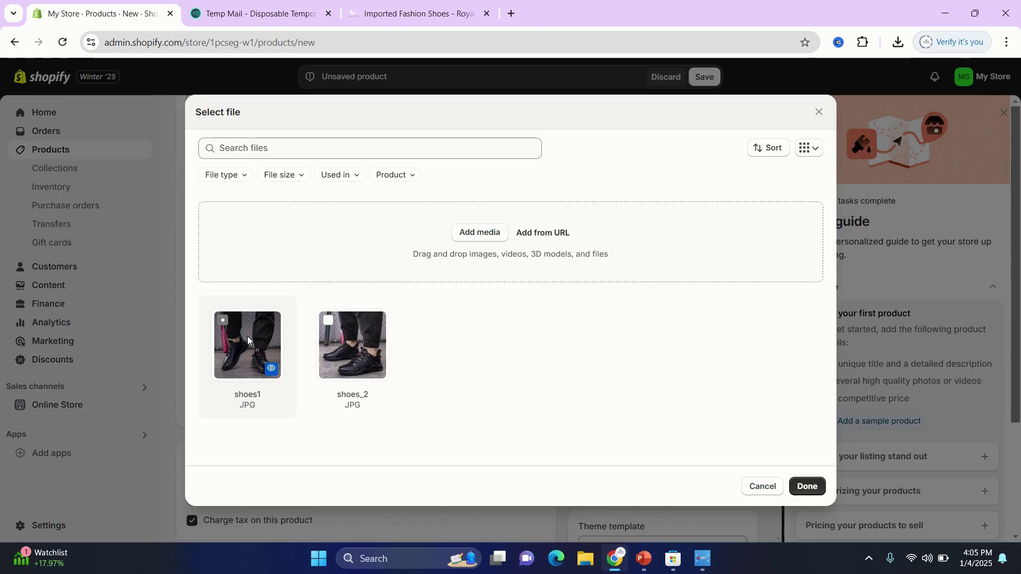
left_click(353, 346)
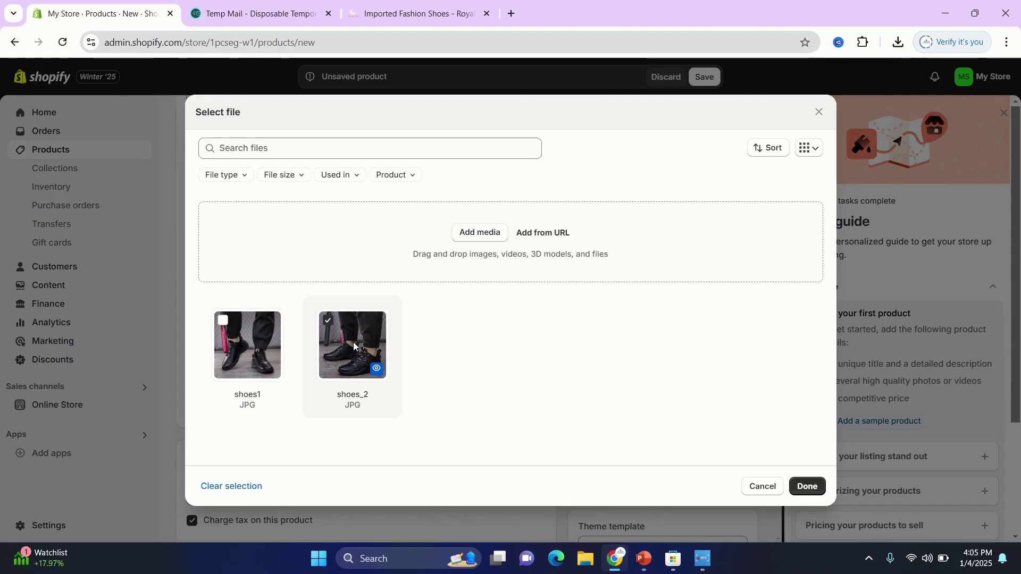
left_click(820, 488)
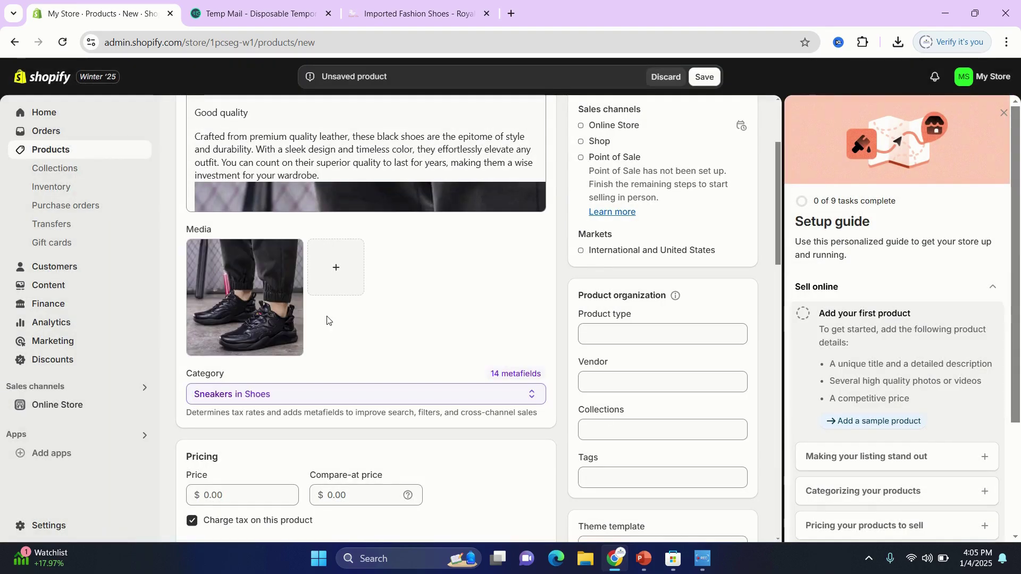
scroll(364, 321, "down", 5)
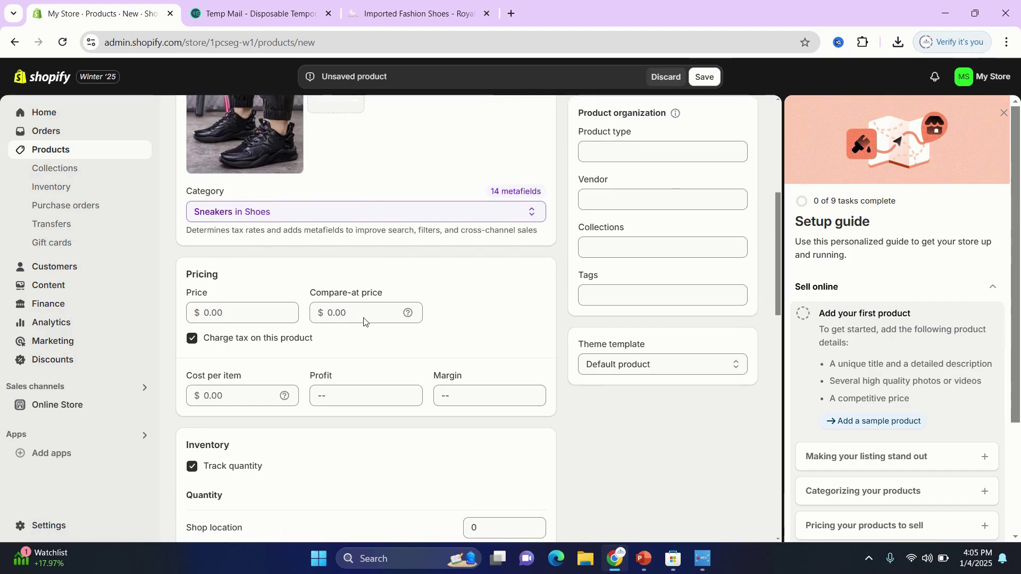
Step: Set the product type to "Shoes" in the product organization details
scroll(362, 319, "up", 5)
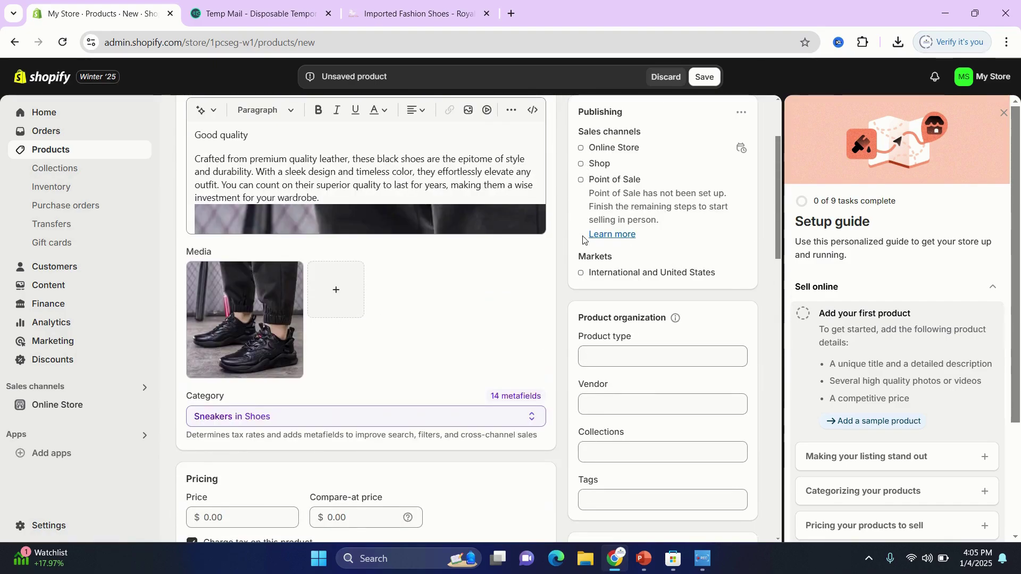
left_click(609, 359)
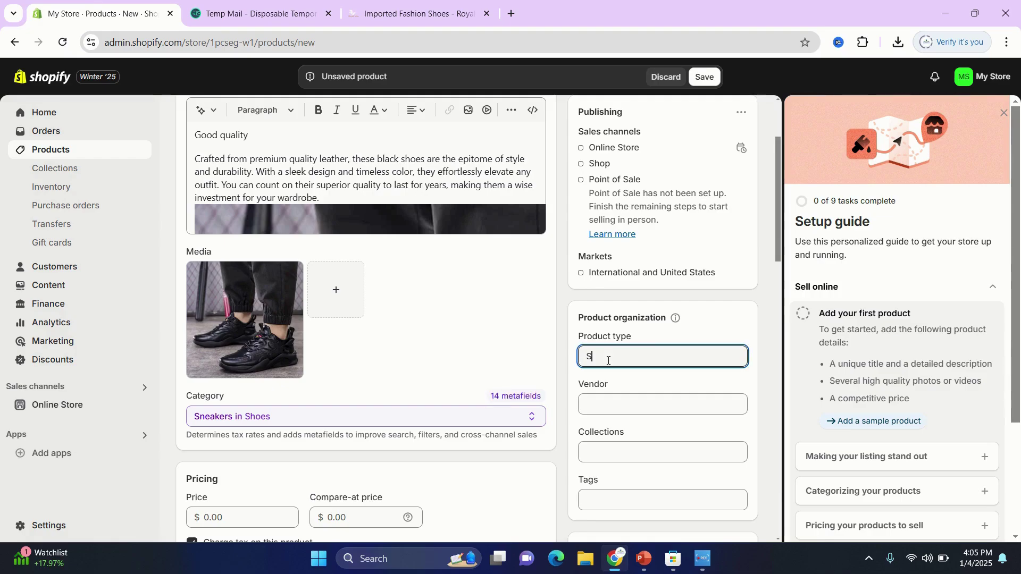
type("Sg")
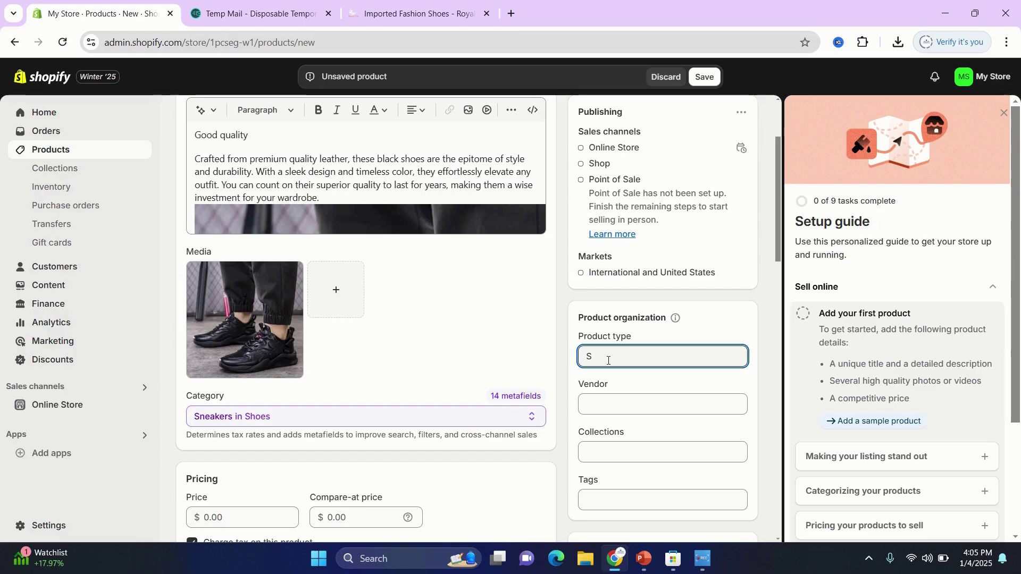
type("oes")
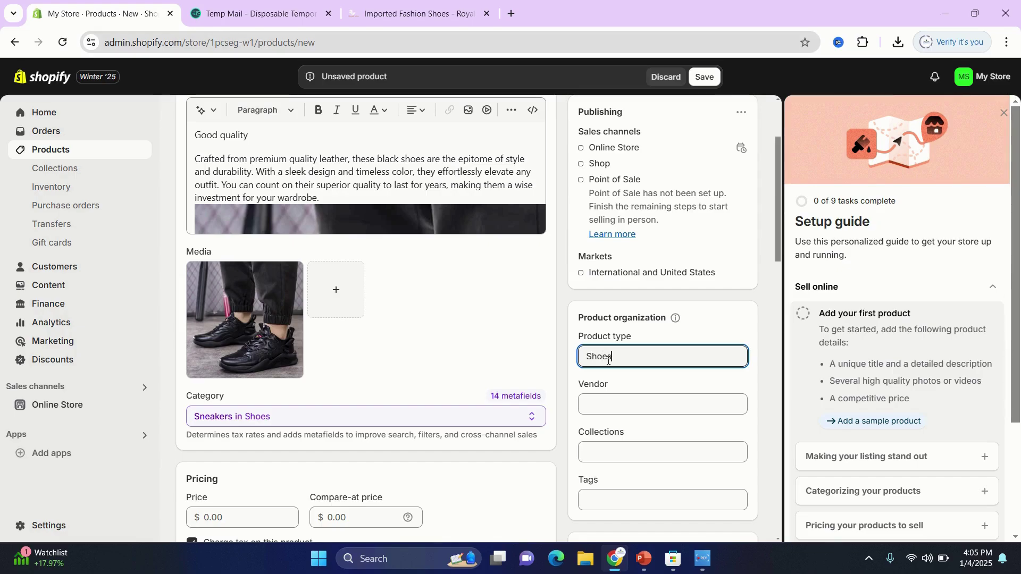
Step: Add "Royalsvibe" as the product's vendor
left_click(609, 405)
scroll(610, 407, "down", 2)
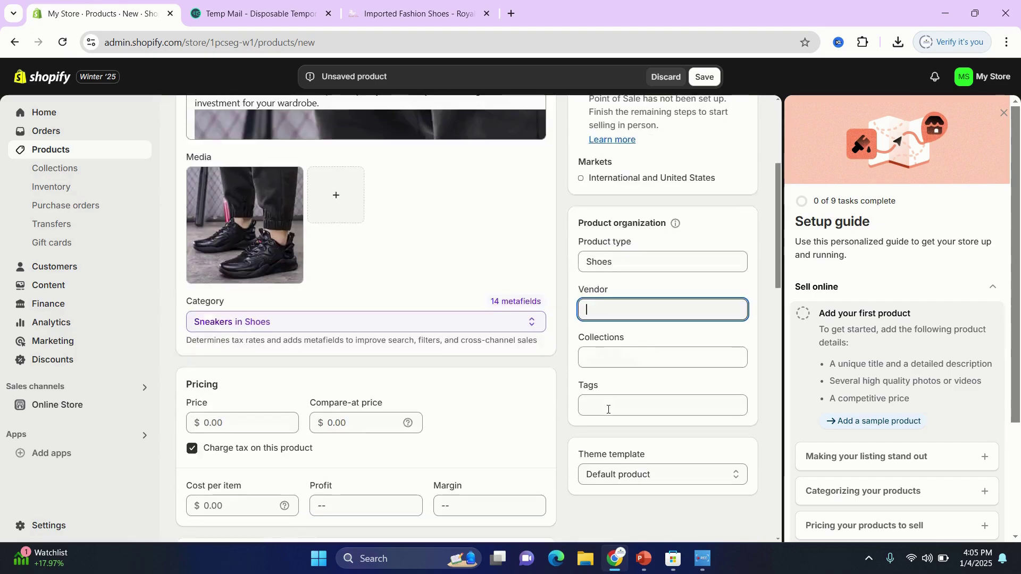
left_click(611, 364)
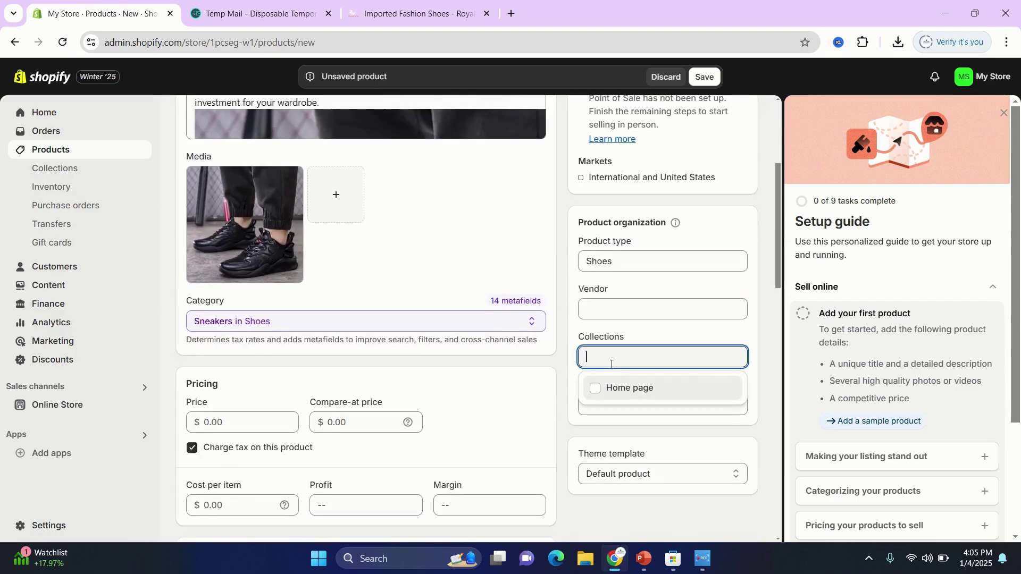
left_click(600, 300)
type("R")
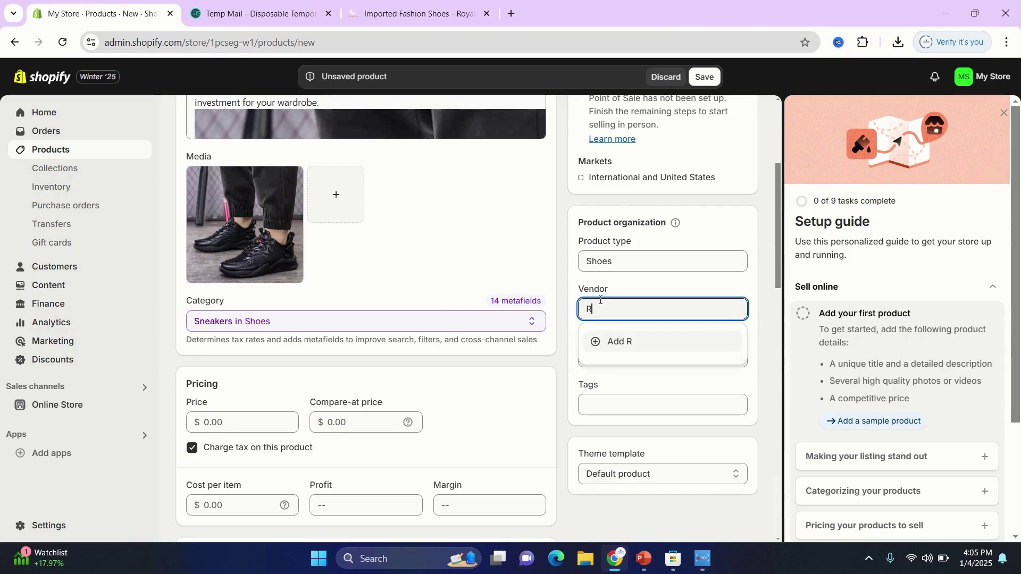
type("oy")
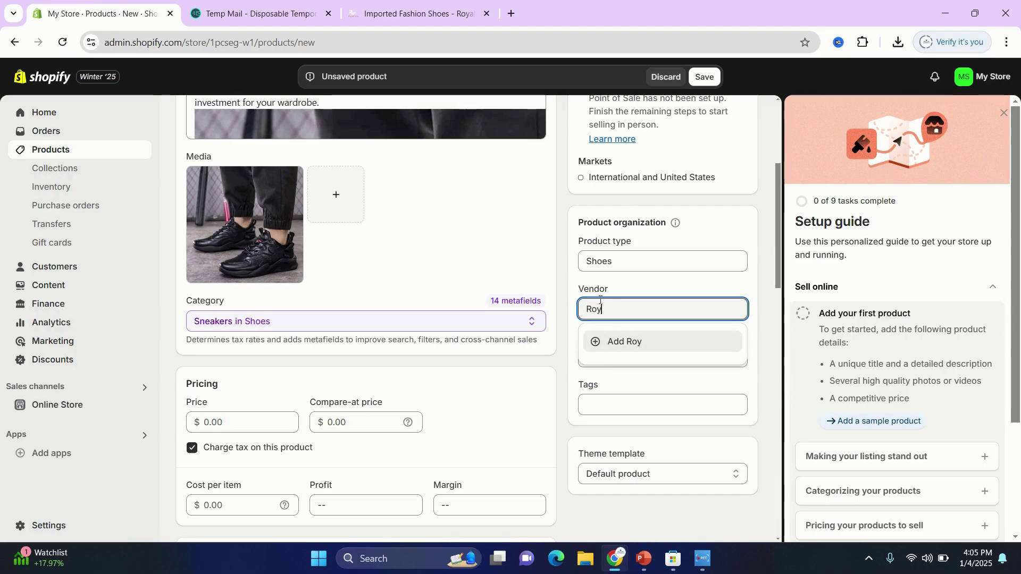
type("alsvibe")
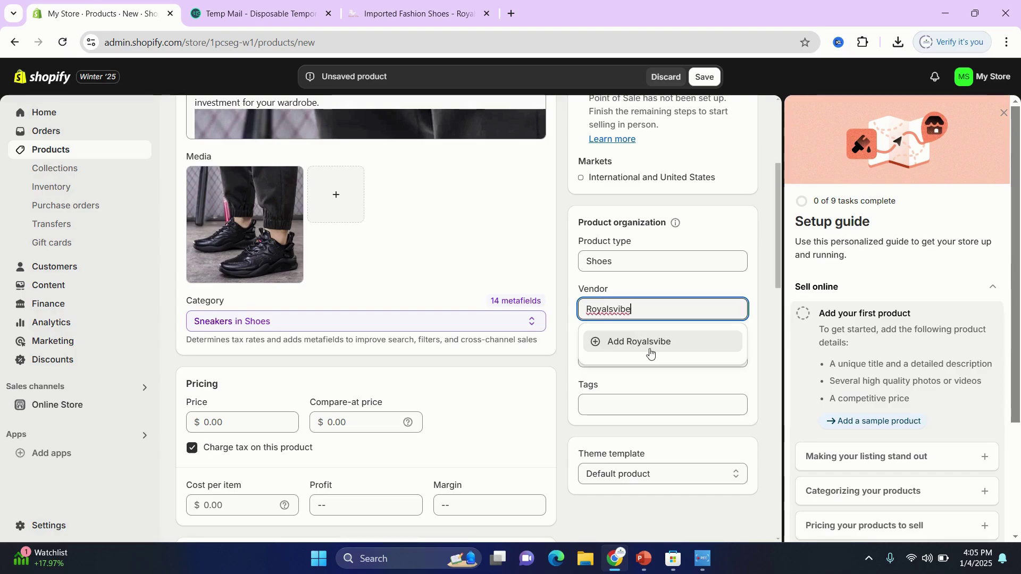
left_click(650, 344)
Step: Set the product's price to $20.00 and leave the compare-at price empty
scroll(454, 349, "down", 1)
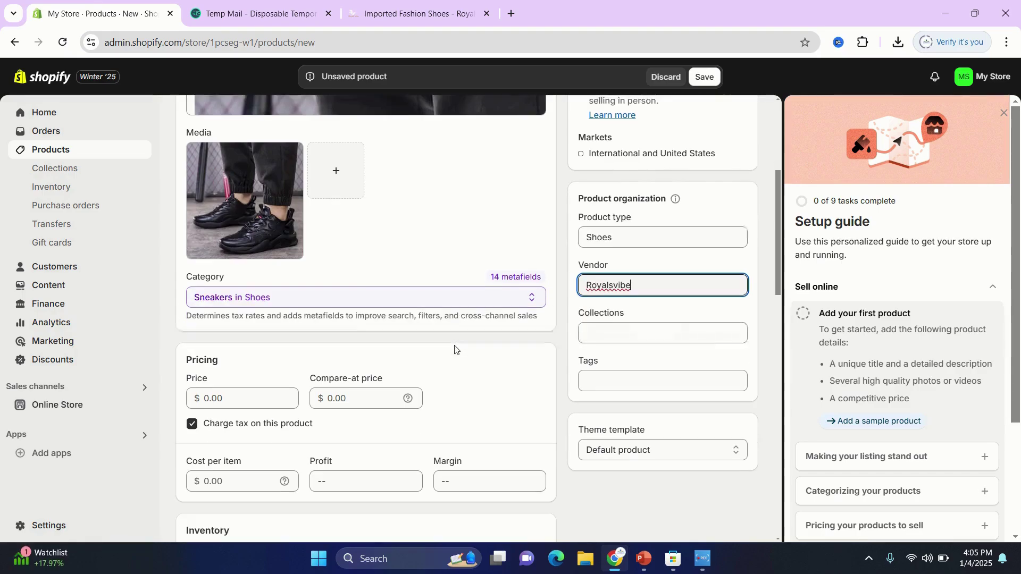
scroll(455, 349, "down", 3)
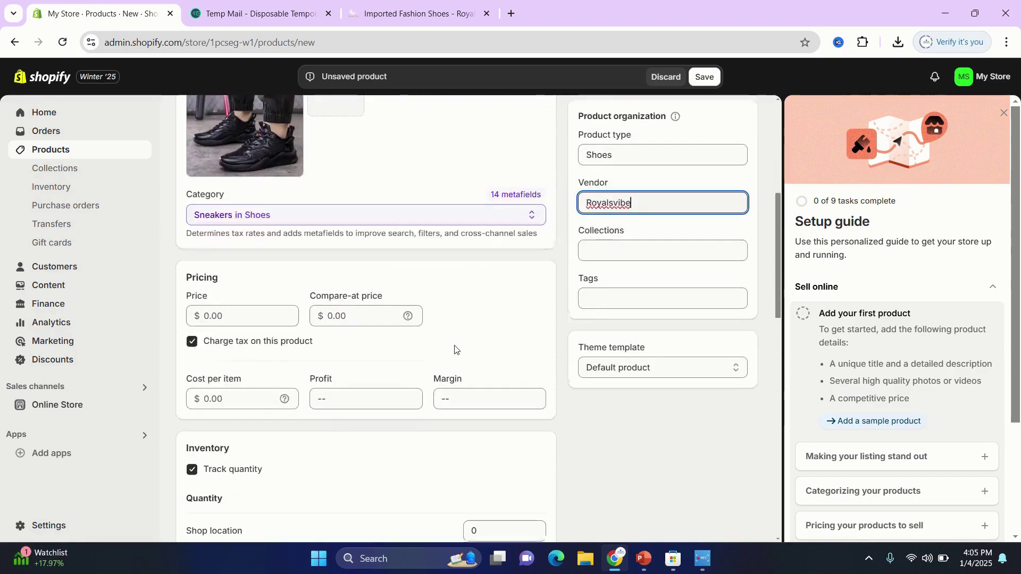
left_click(237, 317)
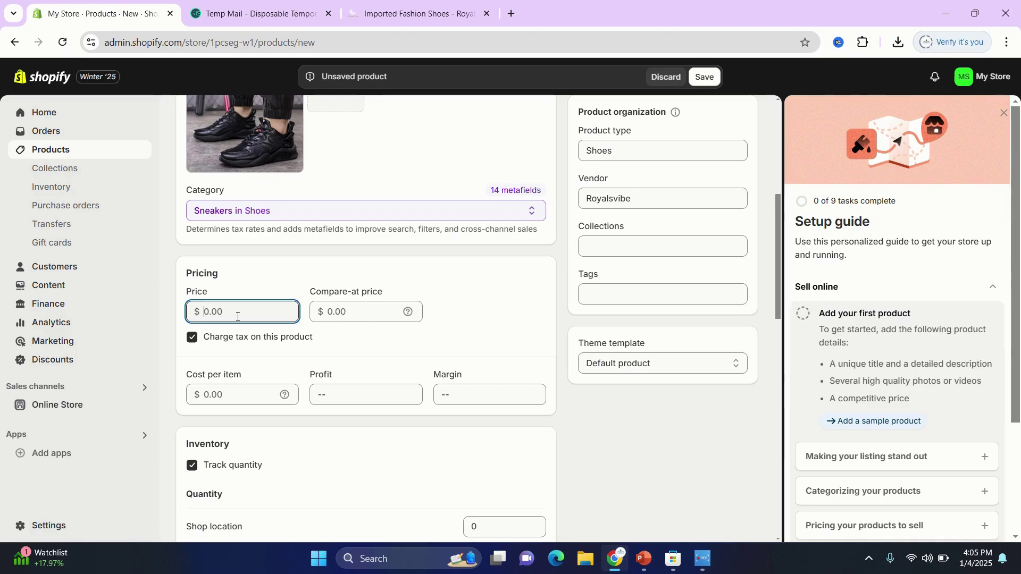
type("12")
key("BackSpace")
left_click(353, 313)
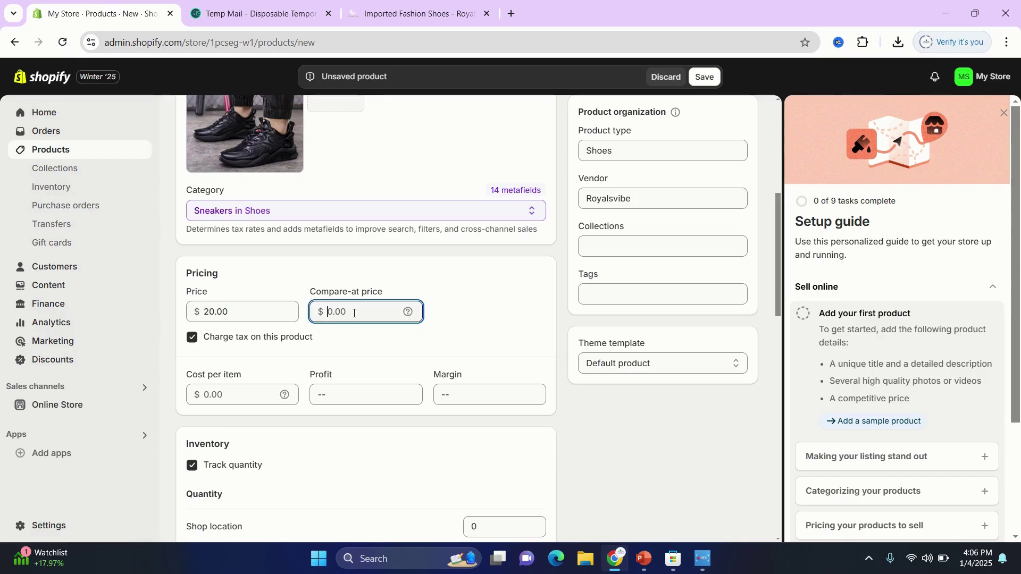
Step: Set the cost per item to $18
left_click(200, 399)
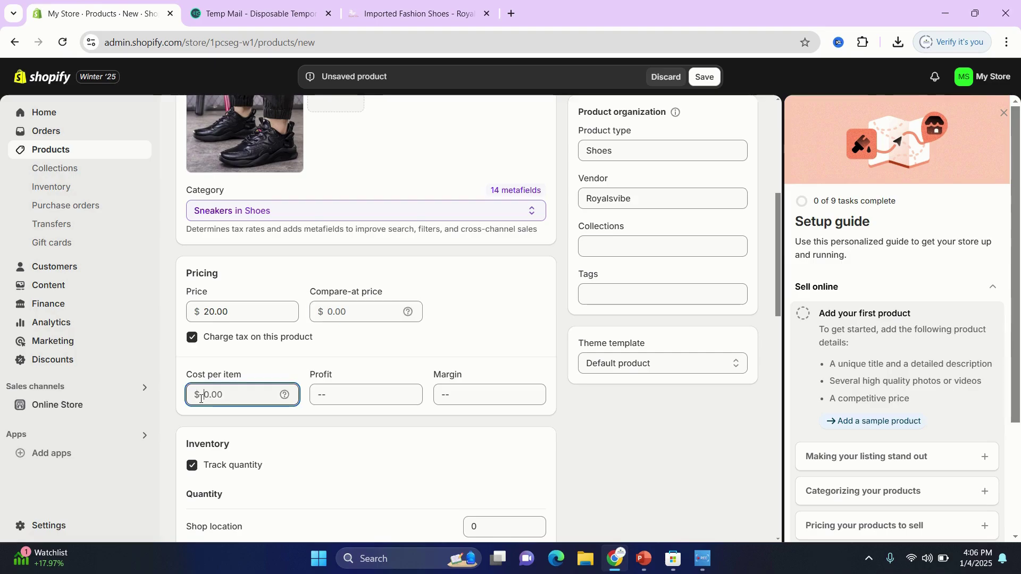
type("198")
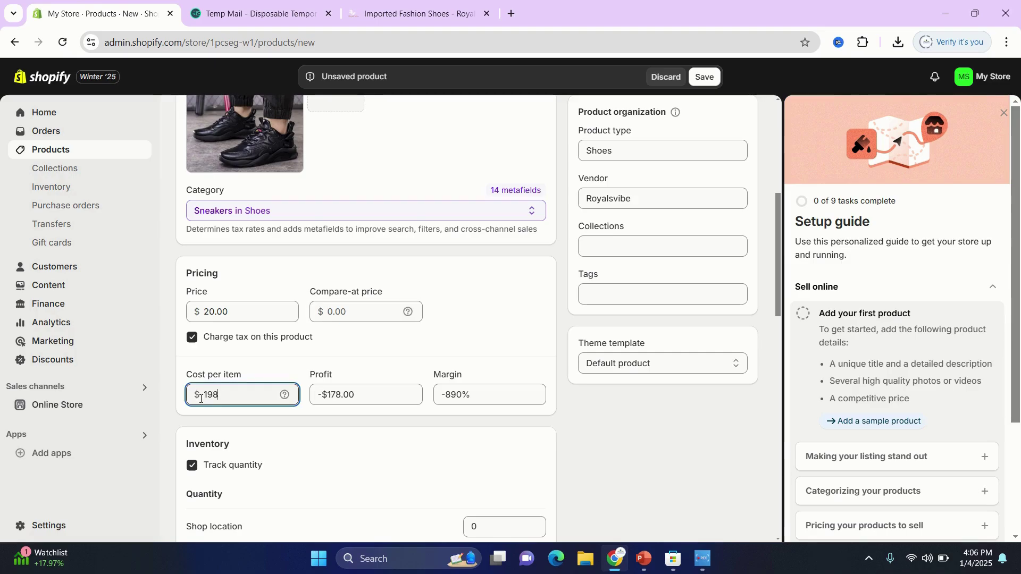
key("BackSpace")
key("BackSpace")
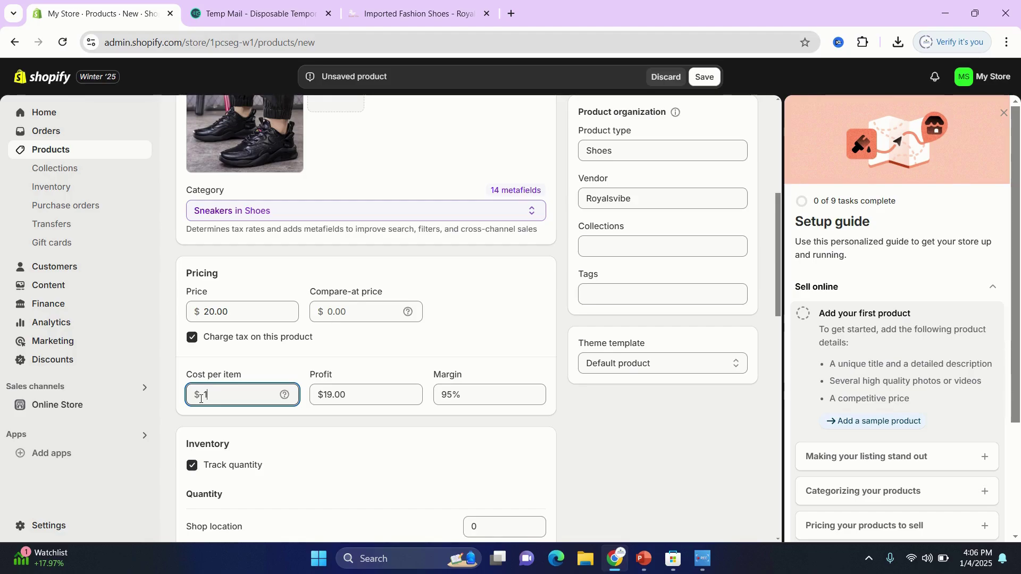
type("8")
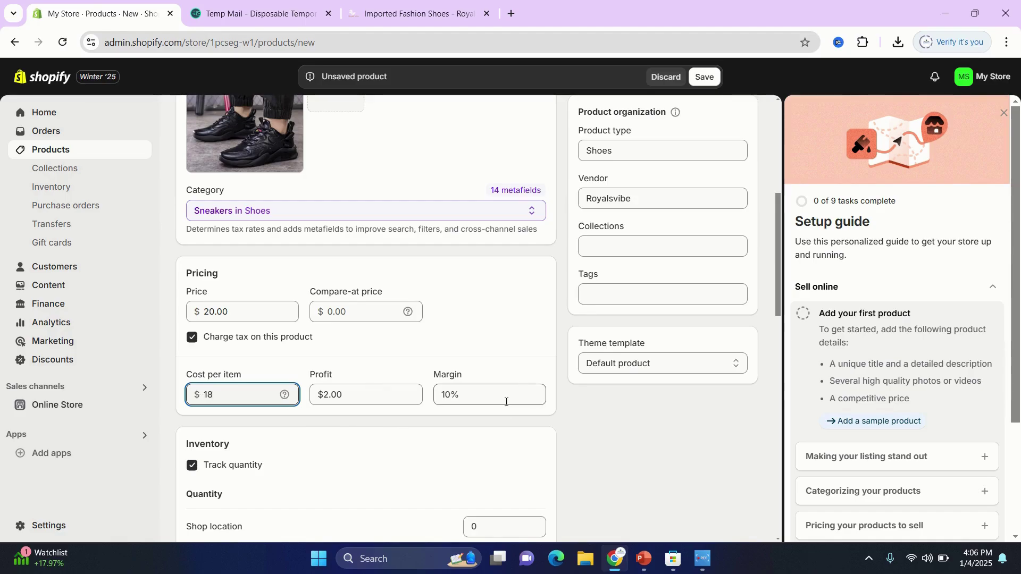
Step: Leave the shop location quantity at 0 and allow the product to continue selling when out of stock
scroll(506, 402, "down", 5)
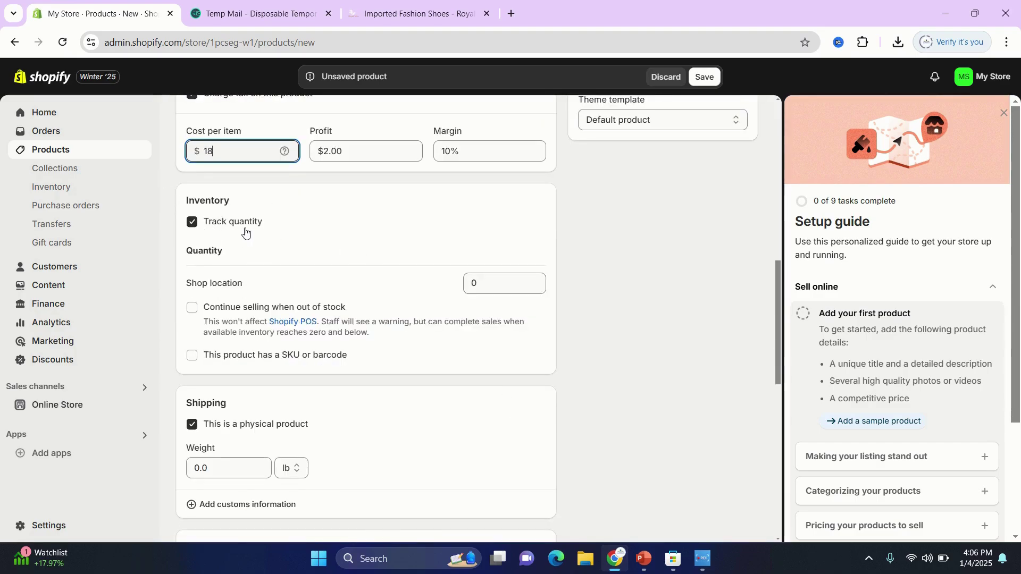
left_click(490, 278)
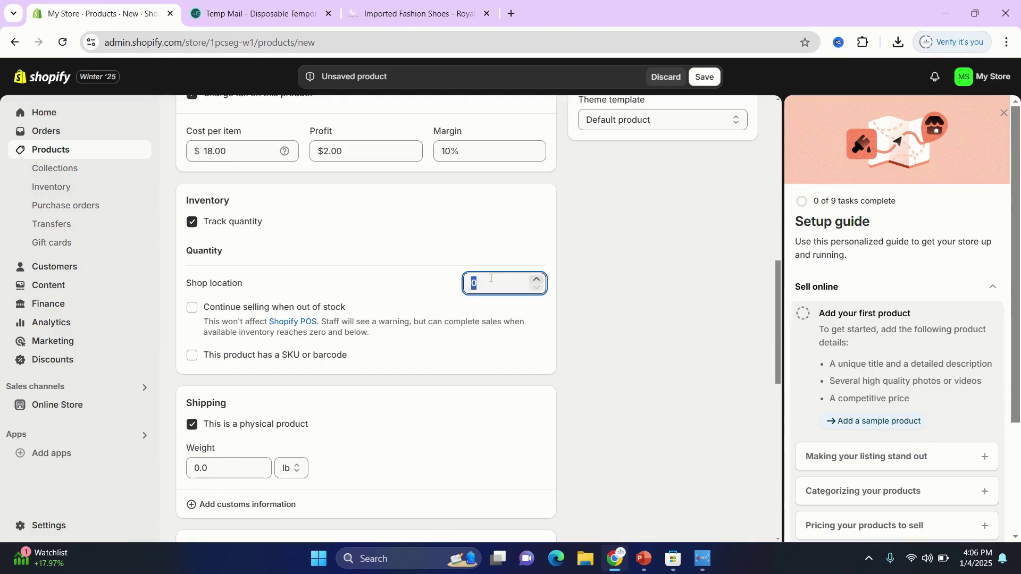
left_click(195, 309)
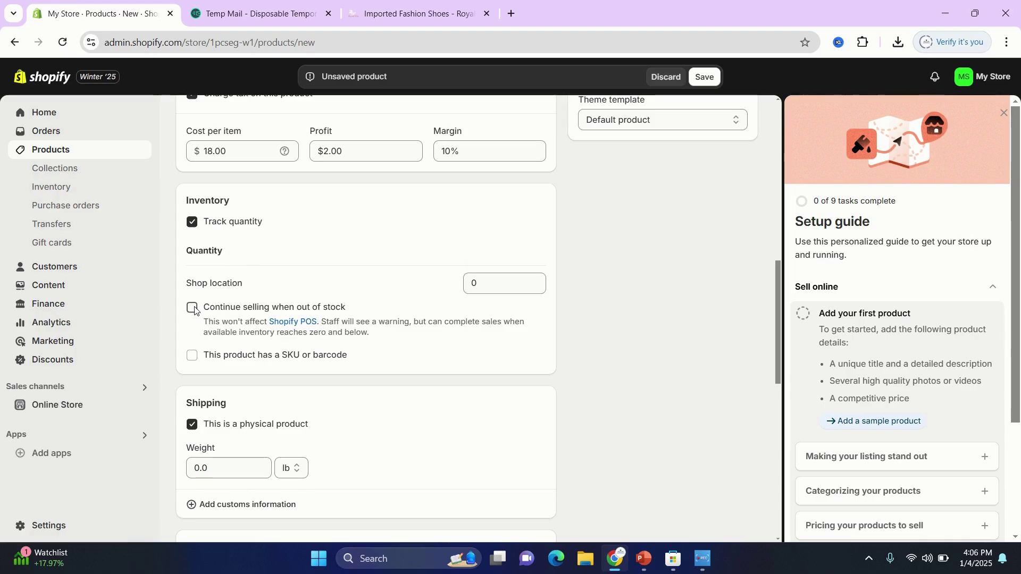
Step: Mark the product as having a SKU or barcode and set the SKU to "Skub101", leaving the barcode empty
left_click(192, 355)
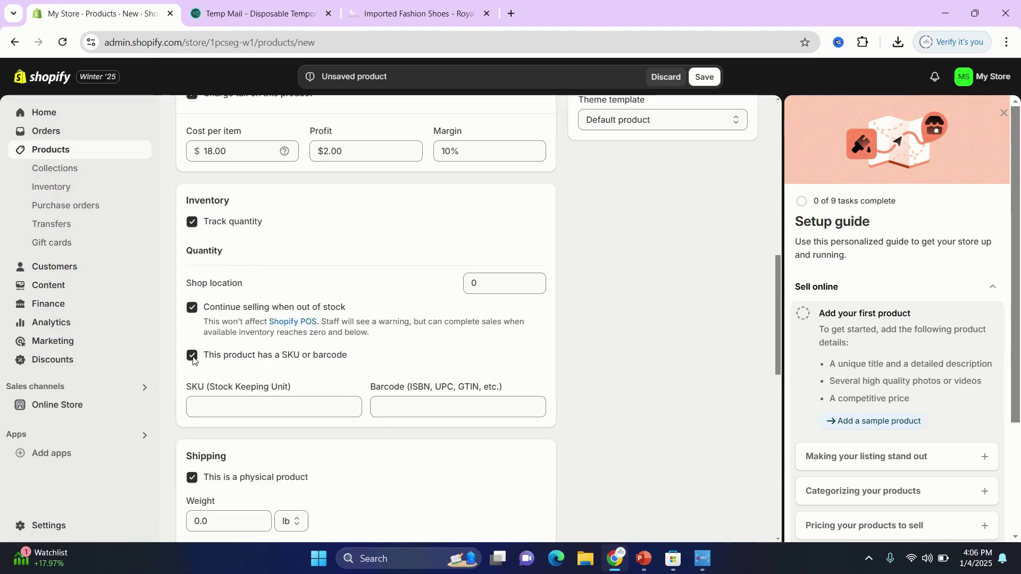
left_click(220, 410)
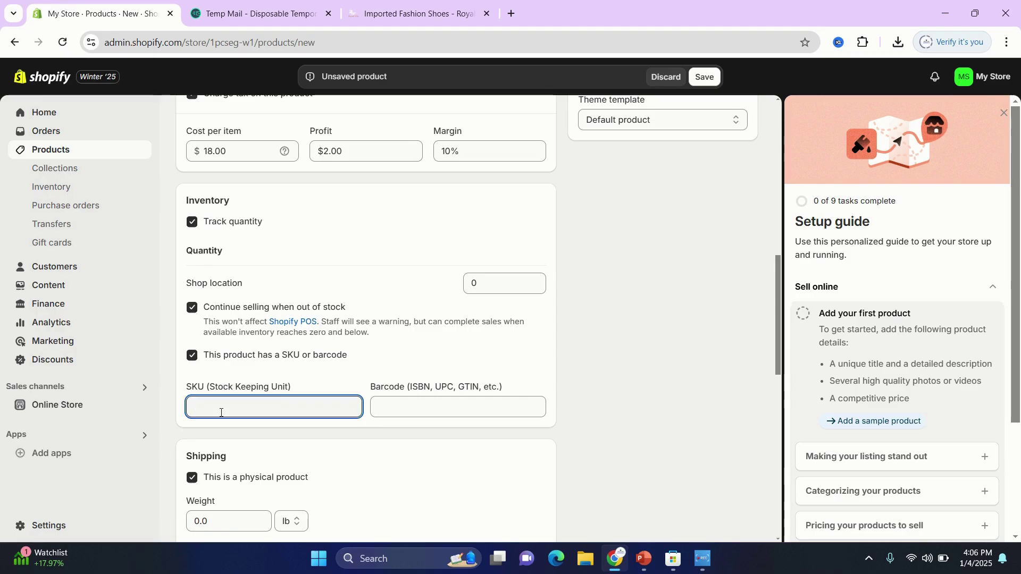
type("Sku")
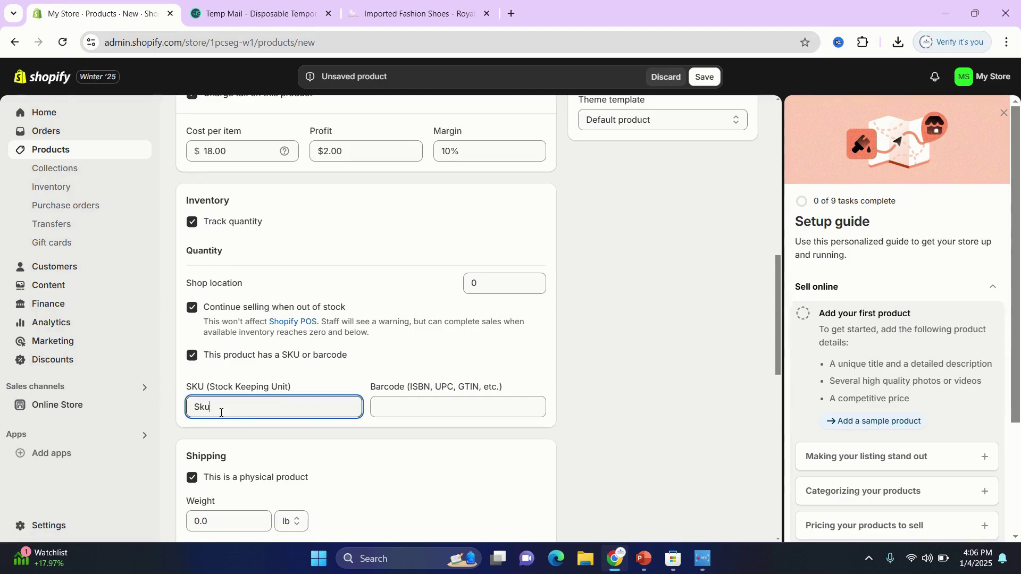
type("b101")
left_click(392, 403)
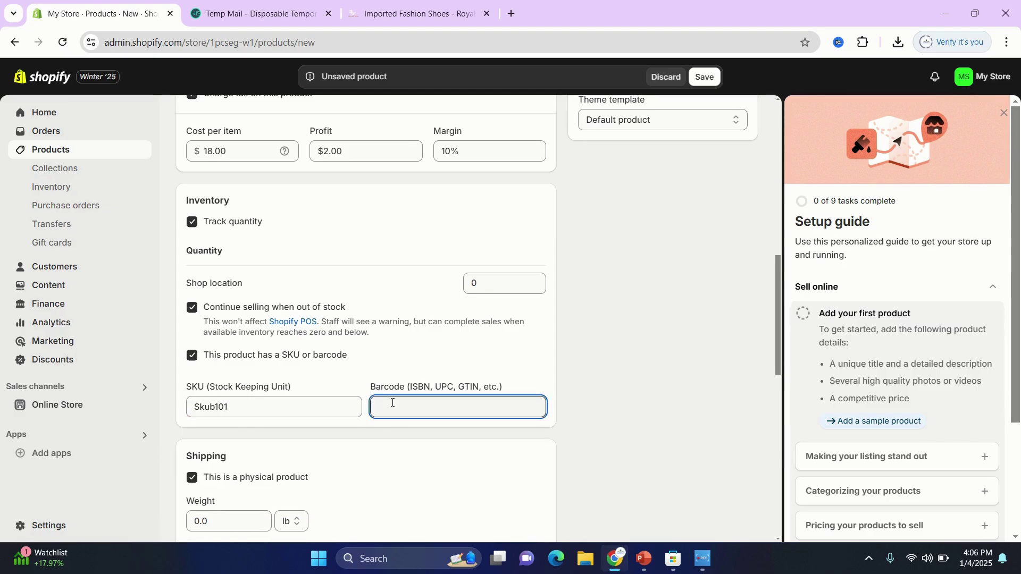
Step: Set the product's shipping weight to 500 g
scroll(392, 402, "down", 2)
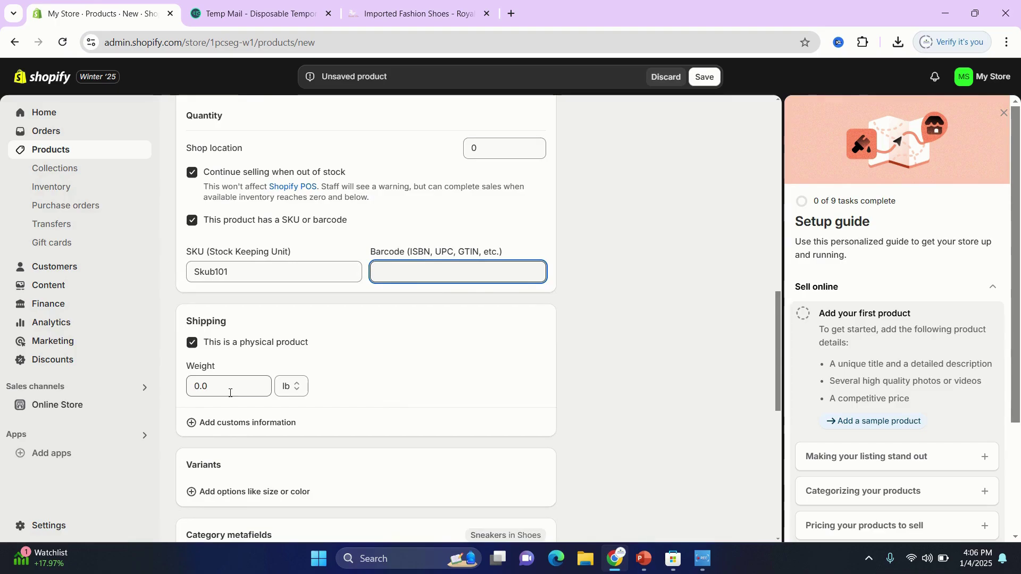
double_click(211, 388)
key("BackSpace")
type("5")
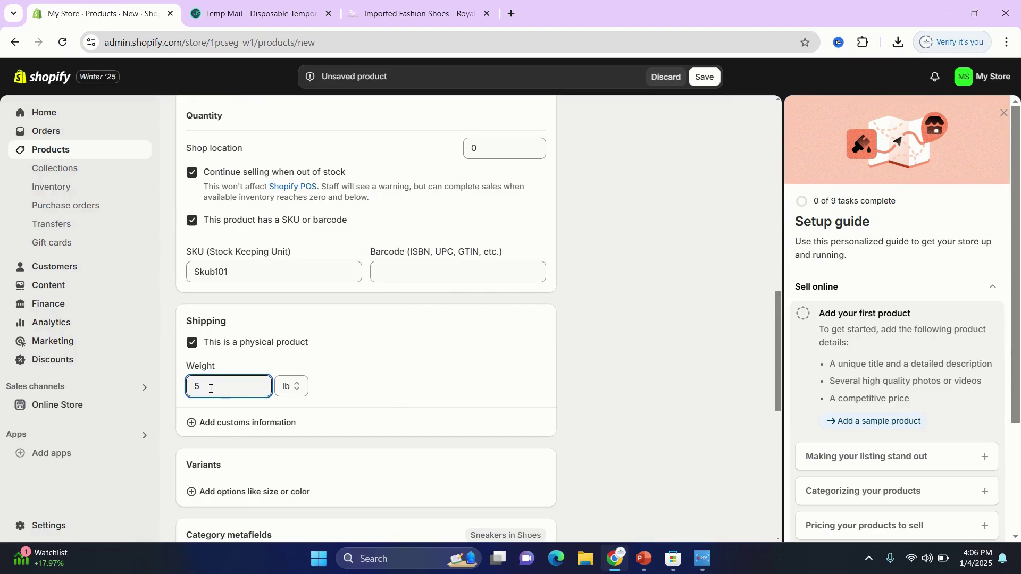
type("00")
left_click(295, 387)
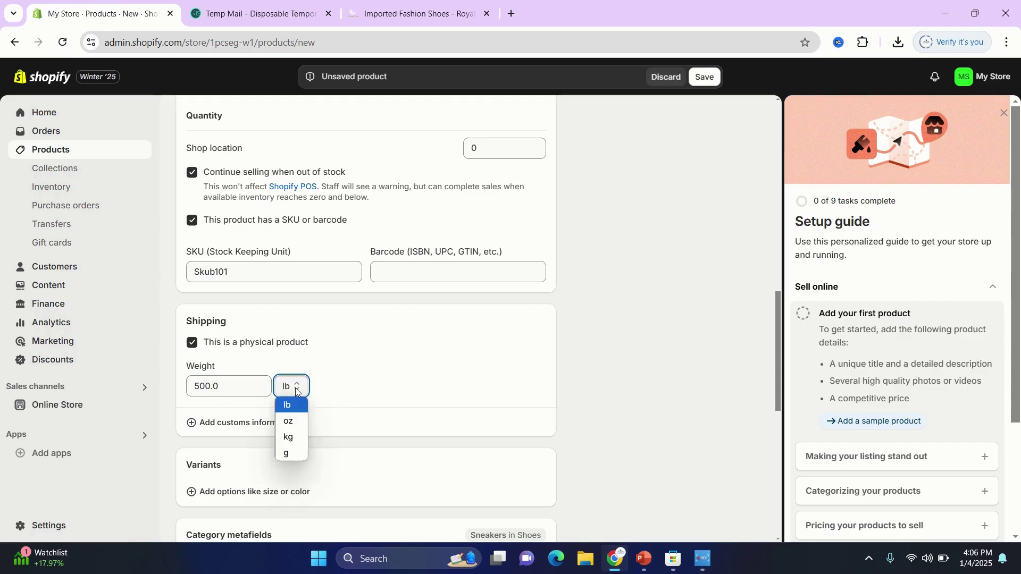
left_click(291, 452)
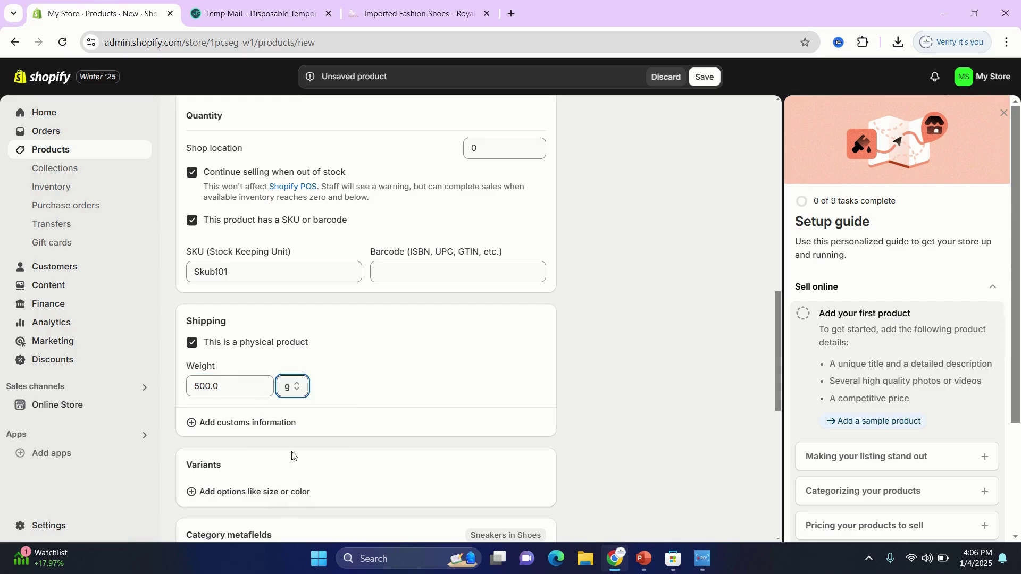
Step: Review the variants section, the category metafields and the search engine listing preview of the product
scroll(291, 455, "down", 2)
scroll(291, 455, "down", 1)
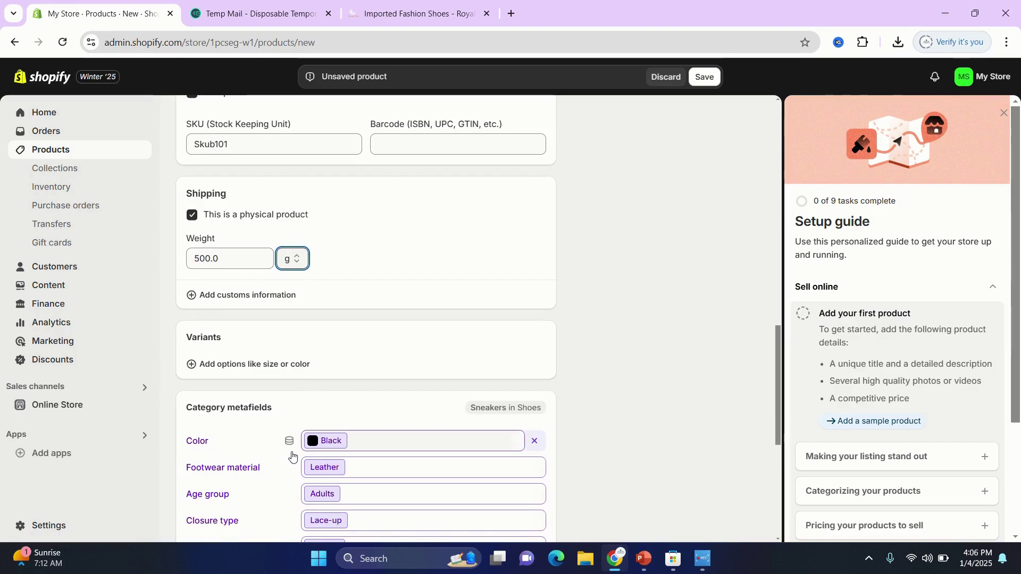
scroll(292, 455, "down", 3)
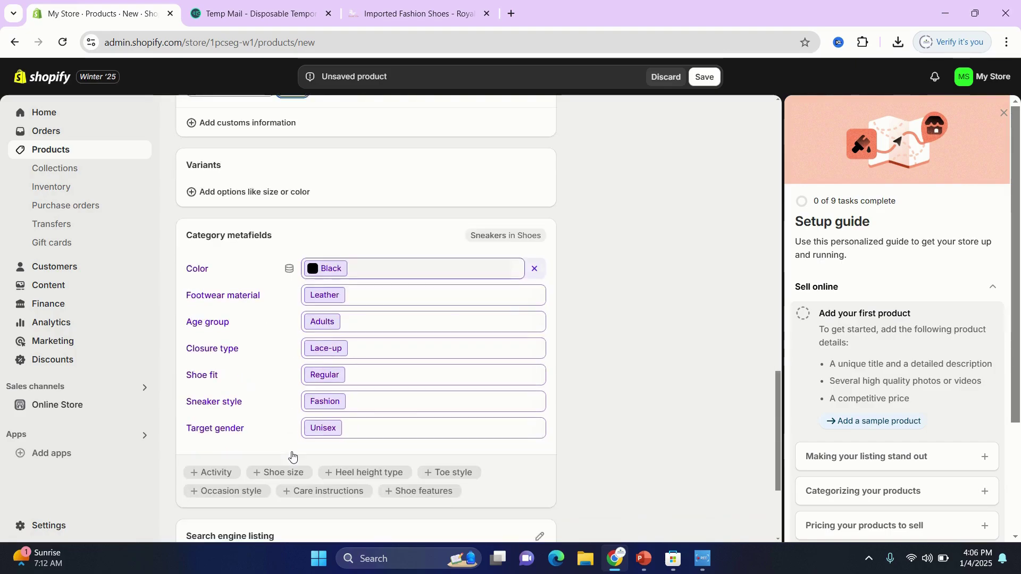
scroll(291, 456, "down", 3)
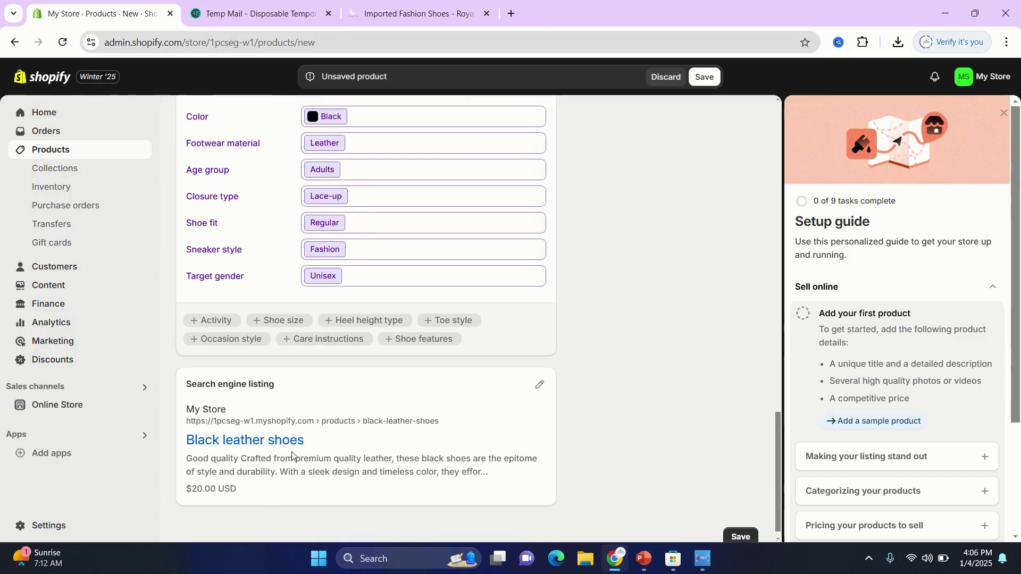
scroll(292, 456, "down", 1)
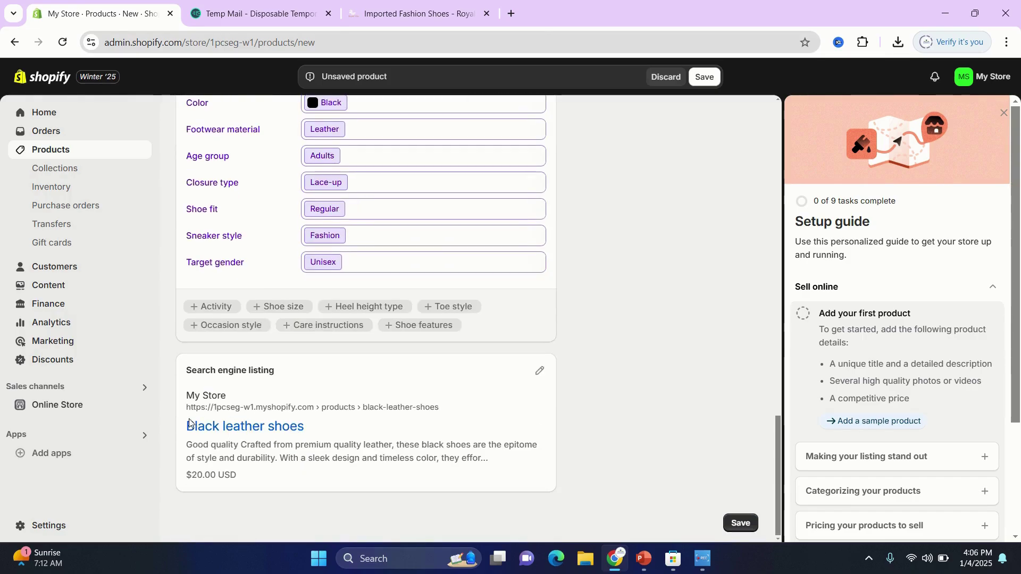
left_click_drag(183, 431, 346, 480)
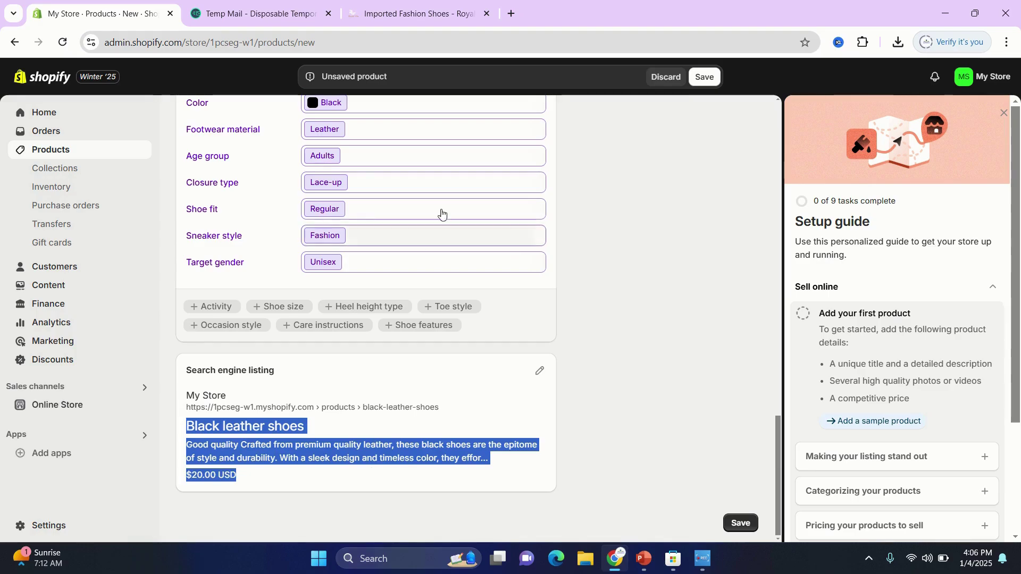
scroll(444, 212, "up", 20)
scroll(444, 211, "down", 10)
scroll(444, 212, "down", 10)
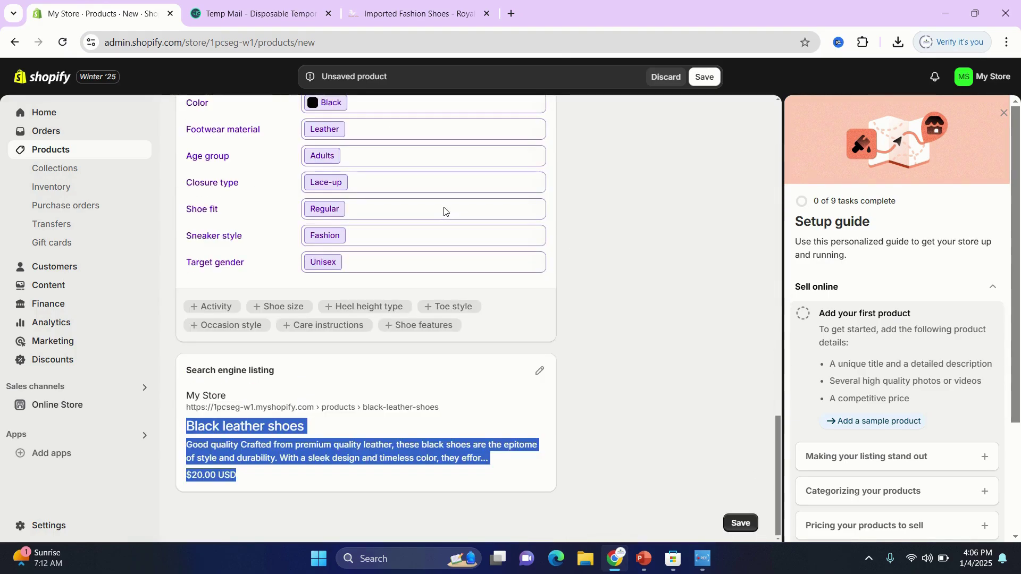
Step: Save the new Black leather shoes product
left_click(742, 524)
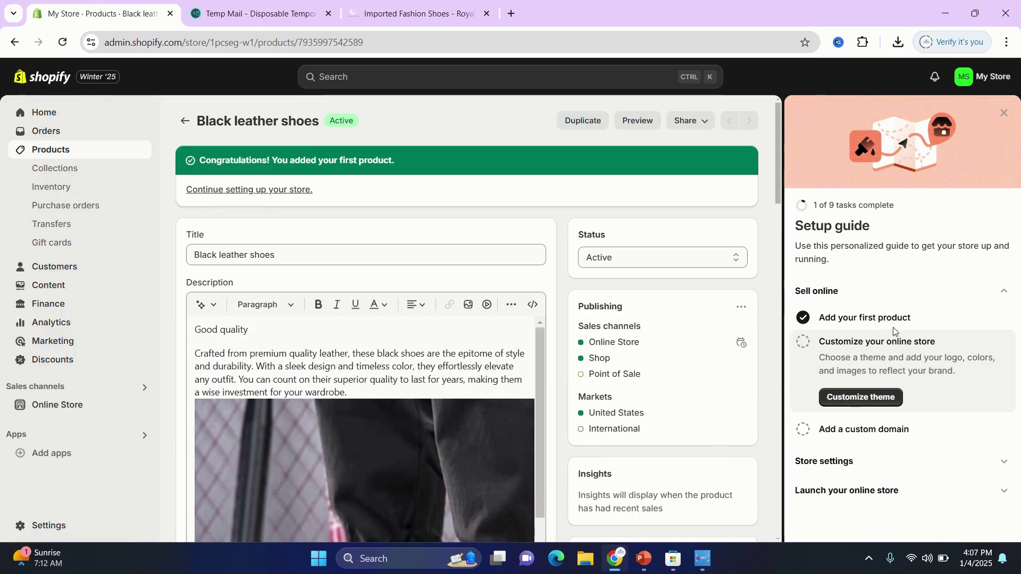
Step: Open the store's theme settings, view the live storefront's home page down to the featured products, and close that preview
left_click(855, 403)
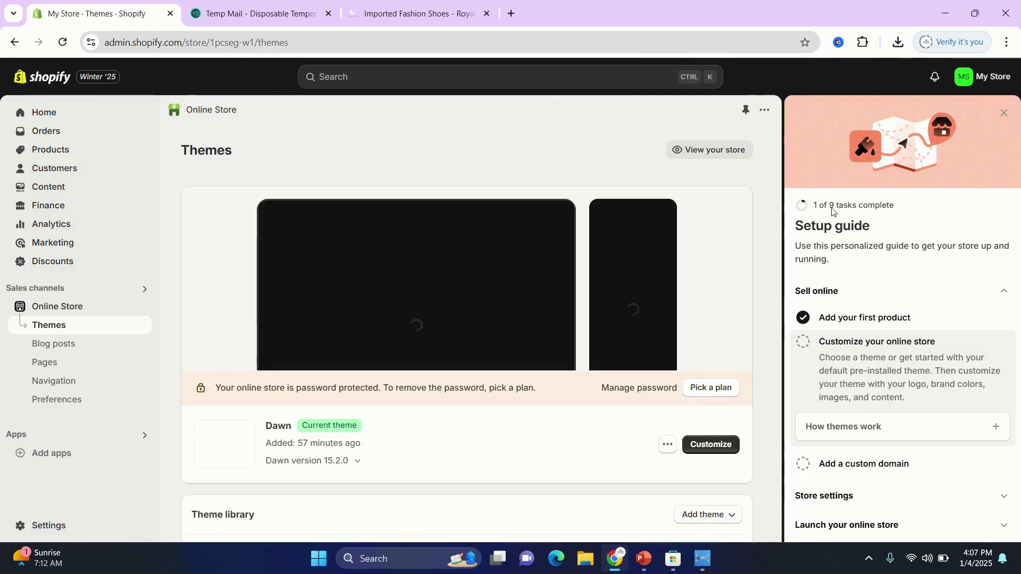
left_click(692, 156)
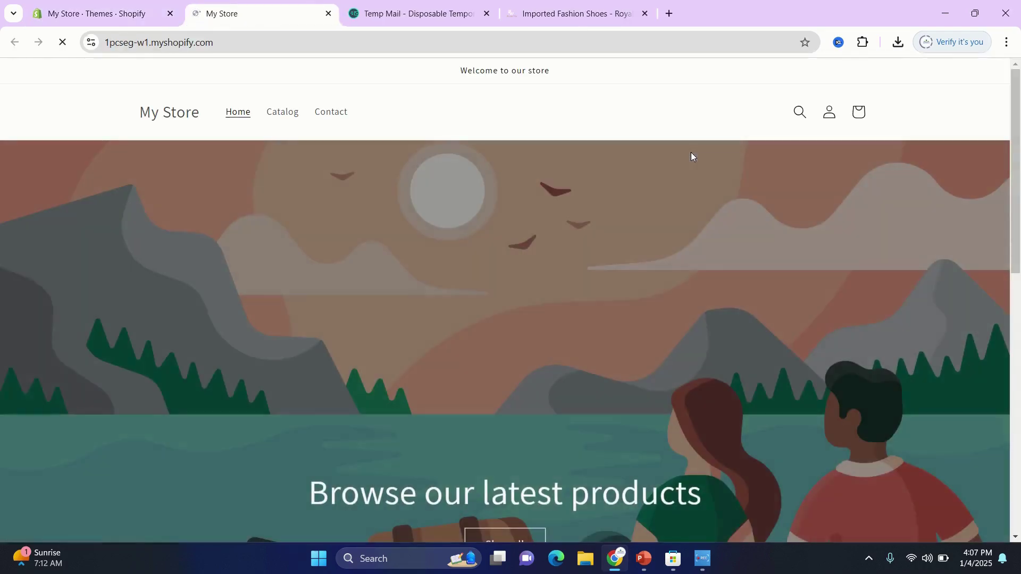
scroll(690, 153, "down", 10)
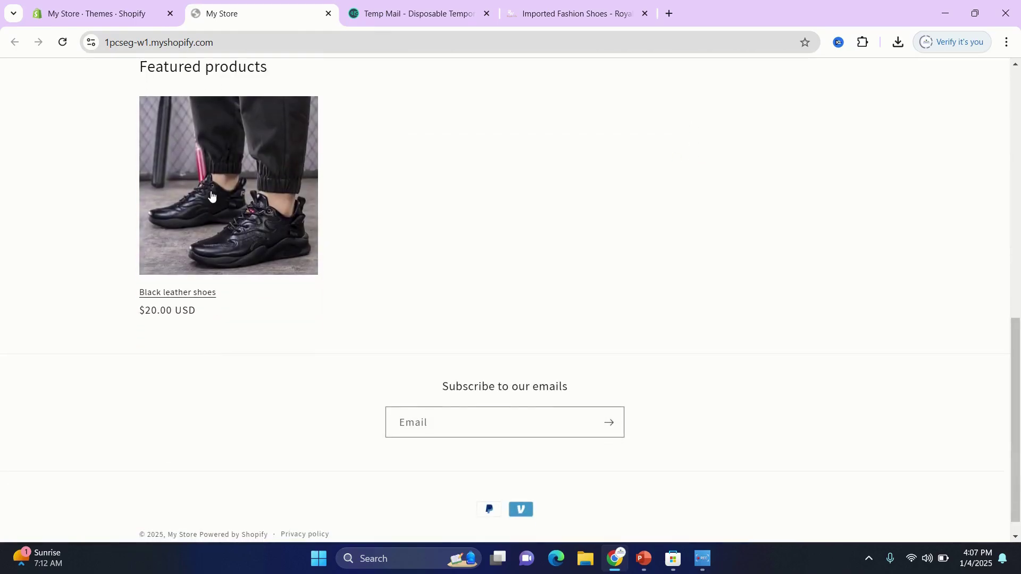
scroll(631, 323, "up", 8)
scroll(631, 322, "down", 8)
scroll(631, 323, "up", 10)
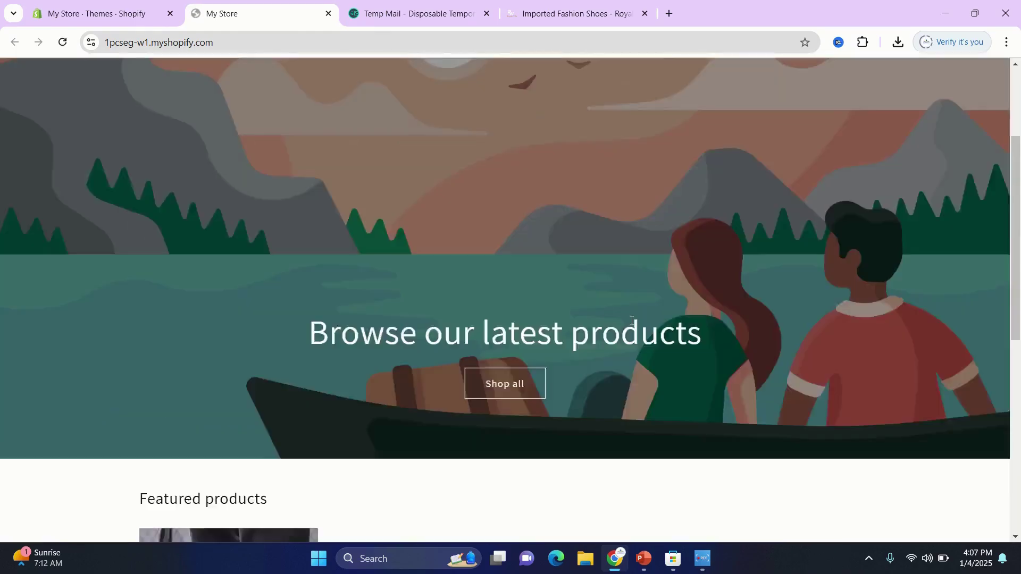
left_click(116, 13)
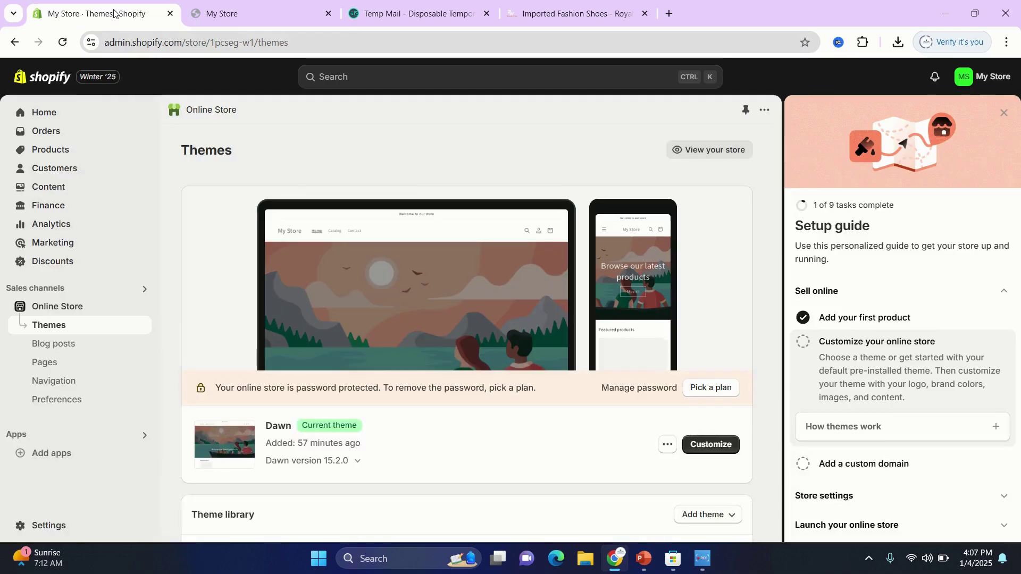
left_click(328, 14)
Step: Examine the theme library and the popular free themes offered for the store
scroll(449, 381, "down", 6)
scroll(448, 382, "down", 9)
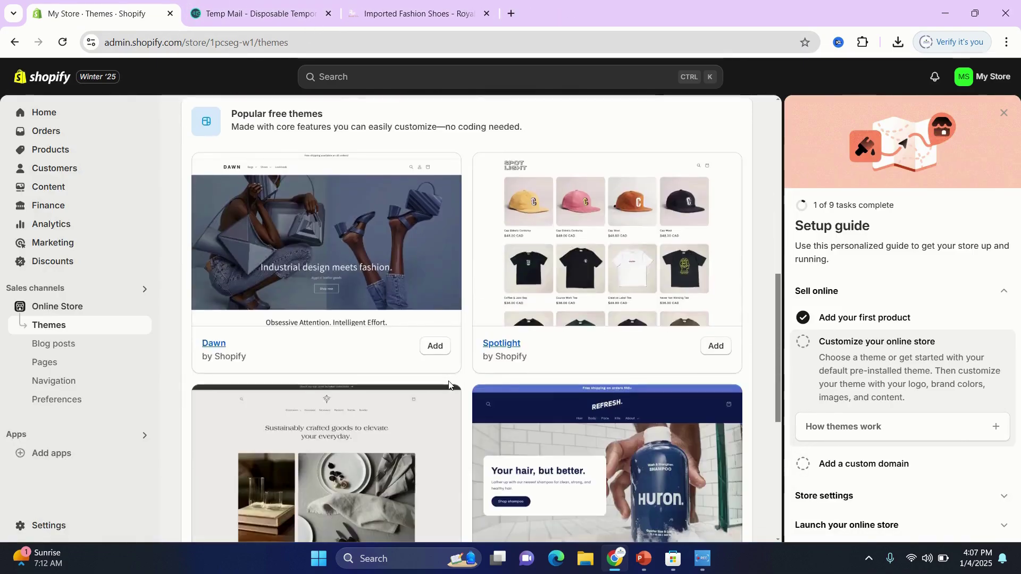
scroll(449, 385, "up", 12)
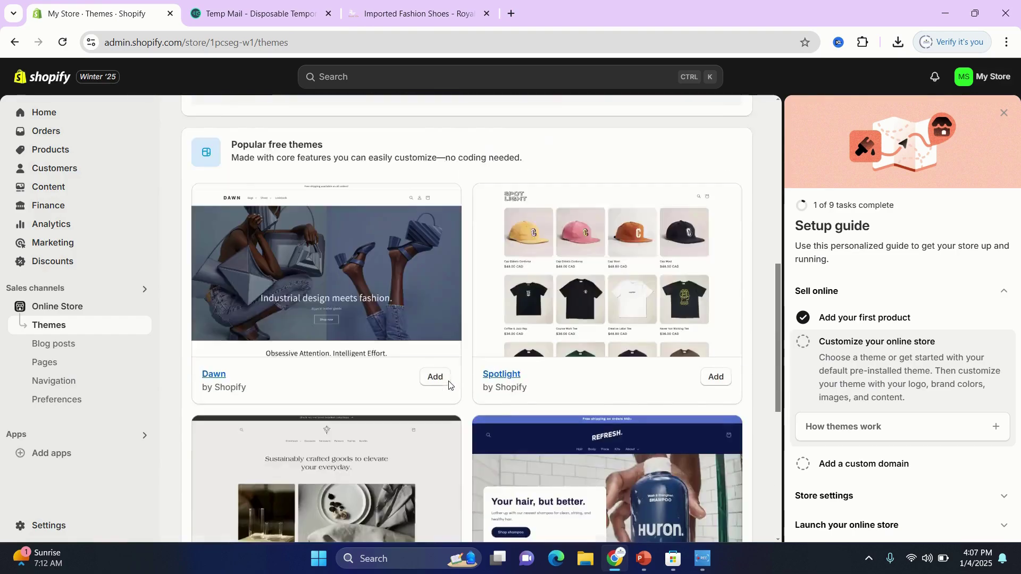
scroll(449, 385, "down", 4)
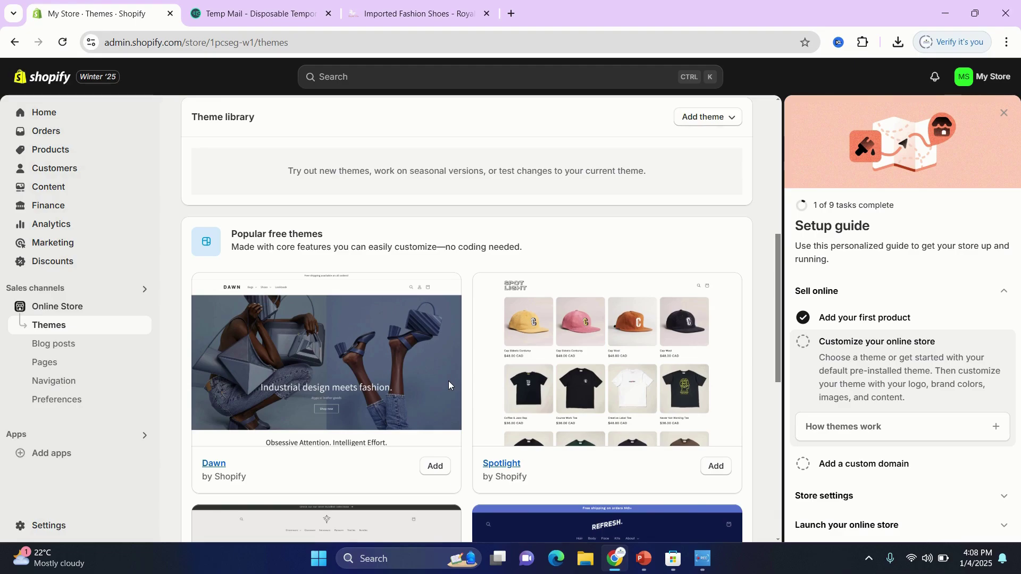
scroll(448, 380, "down", 2)
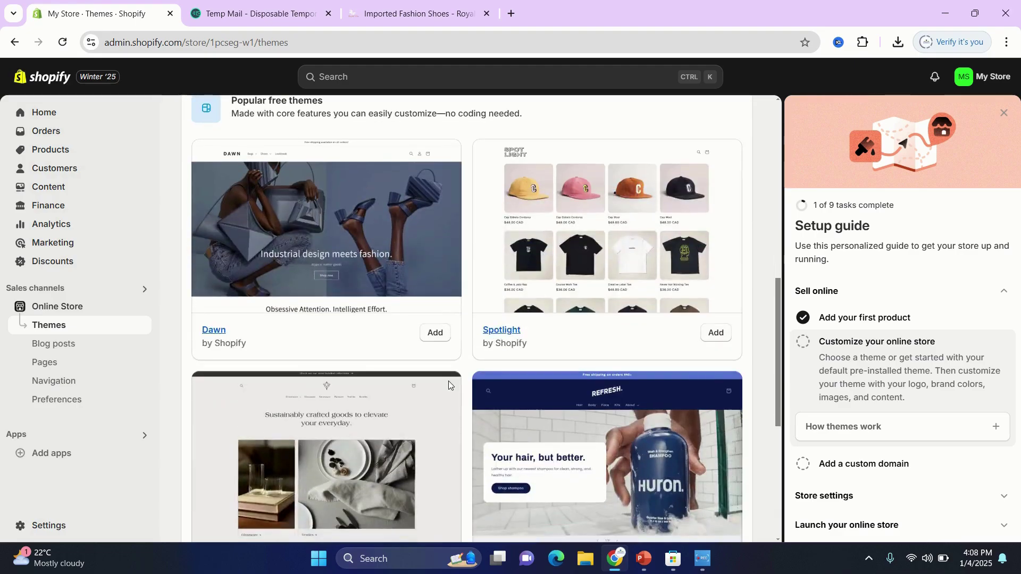
scroll(448, 381, "down", 3)
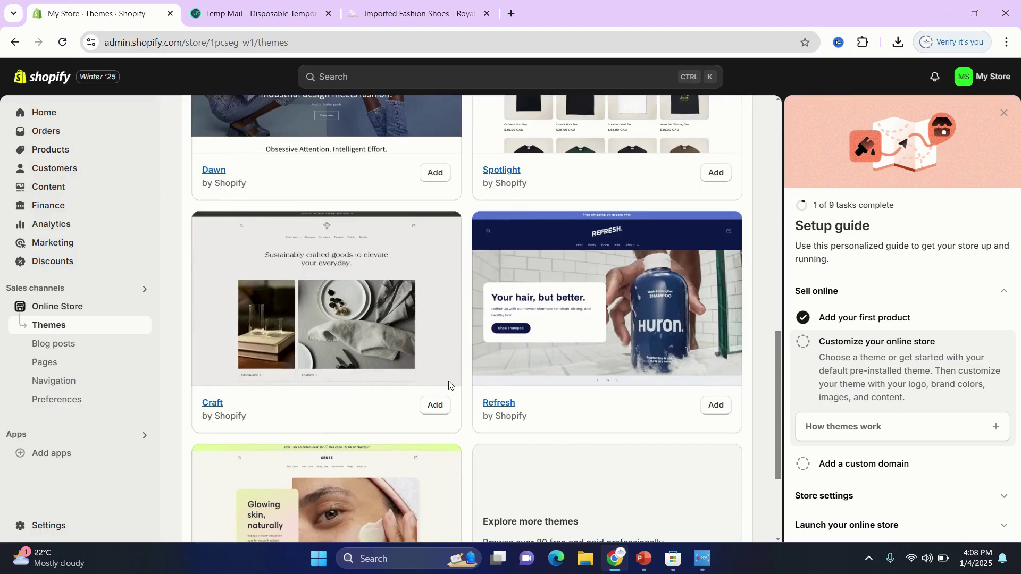
scroll(448, 380, "down", 3)
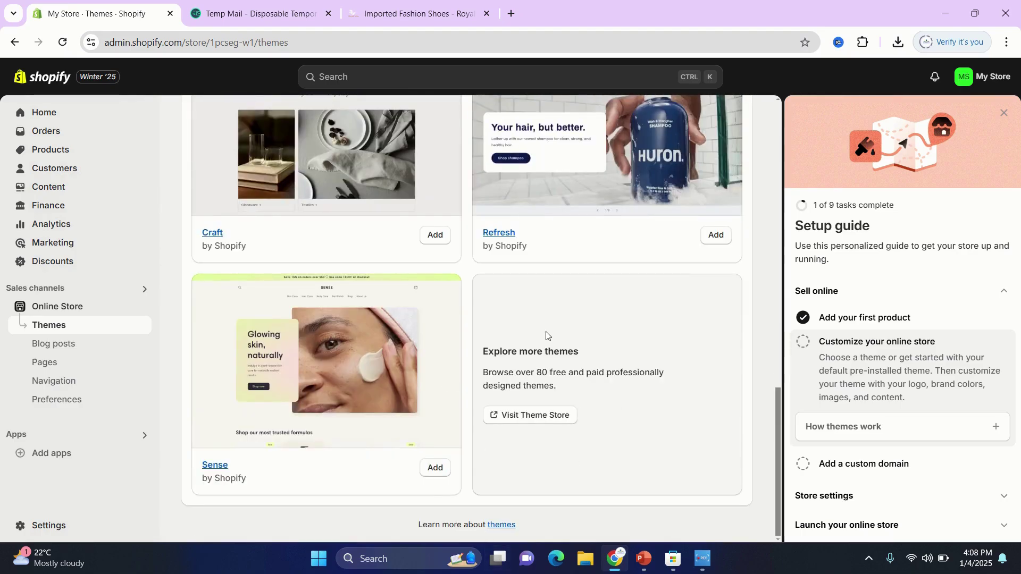
scroll(545, 335, "up", 5)
scroll(546, 335, "up", 2)
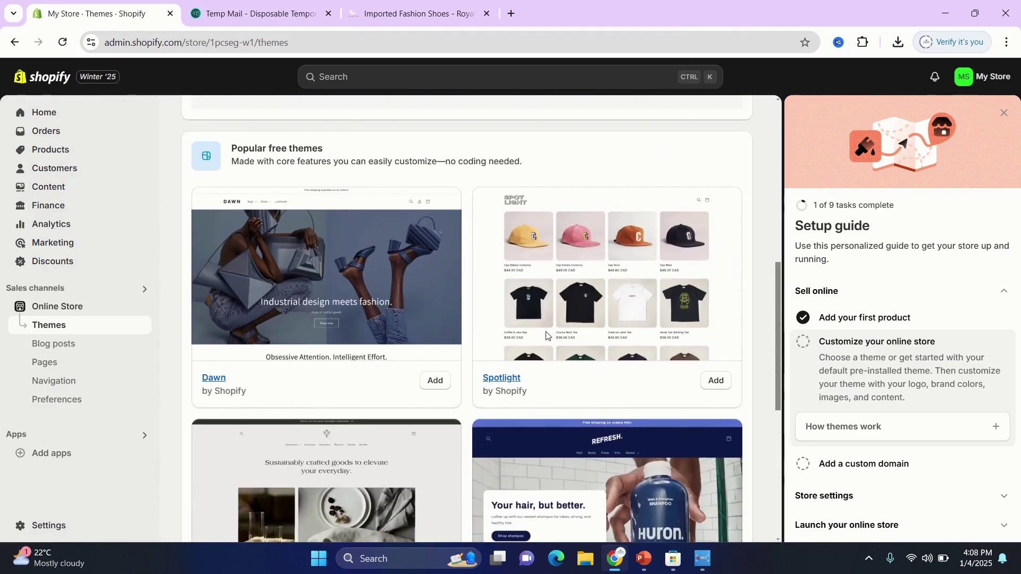
Step: Add the free Spotlight theme to the theme library and publish it as the store's current theme
left_click(714, 384)
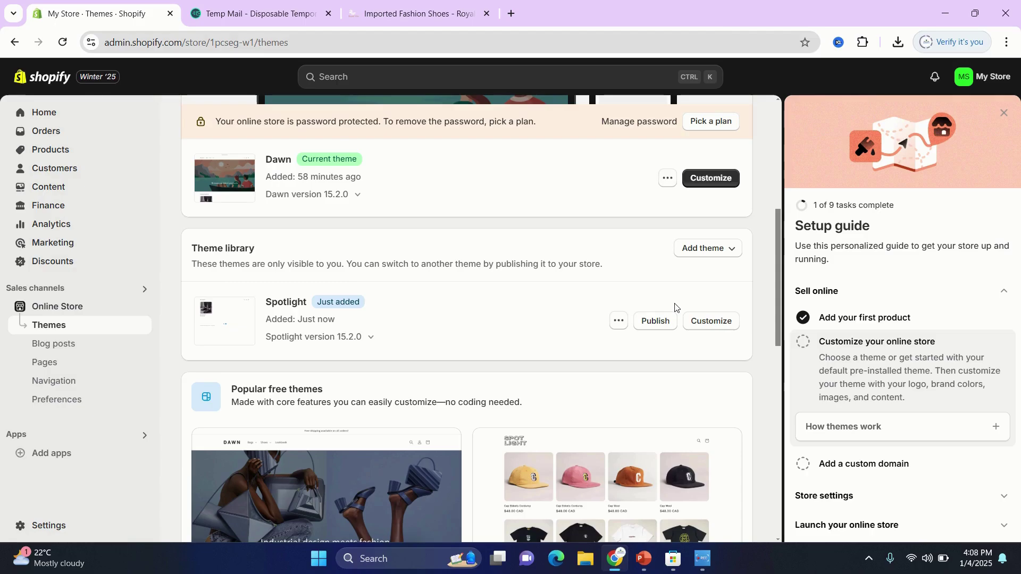
left_click(664, 327)
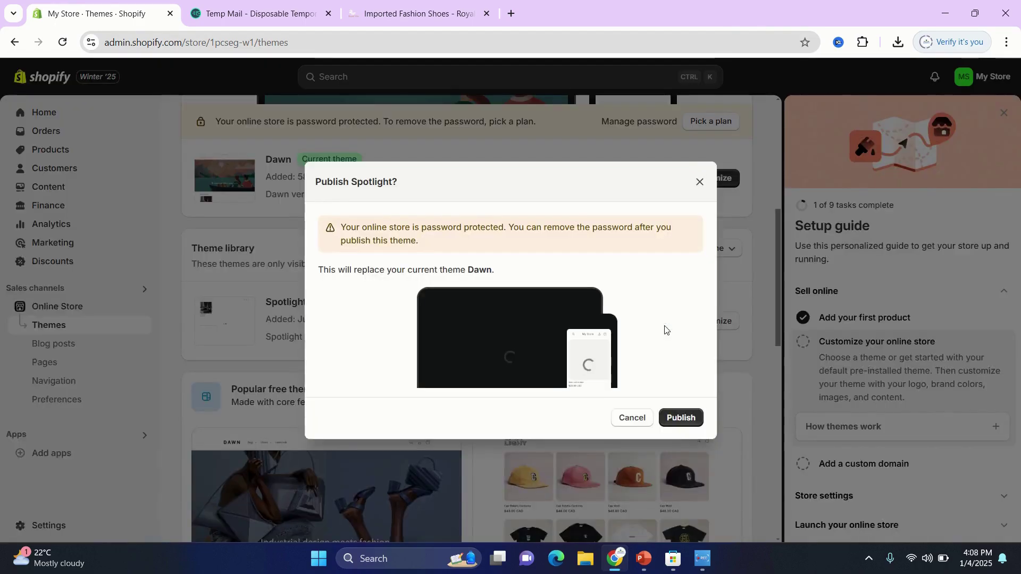
left_click(680, 418)
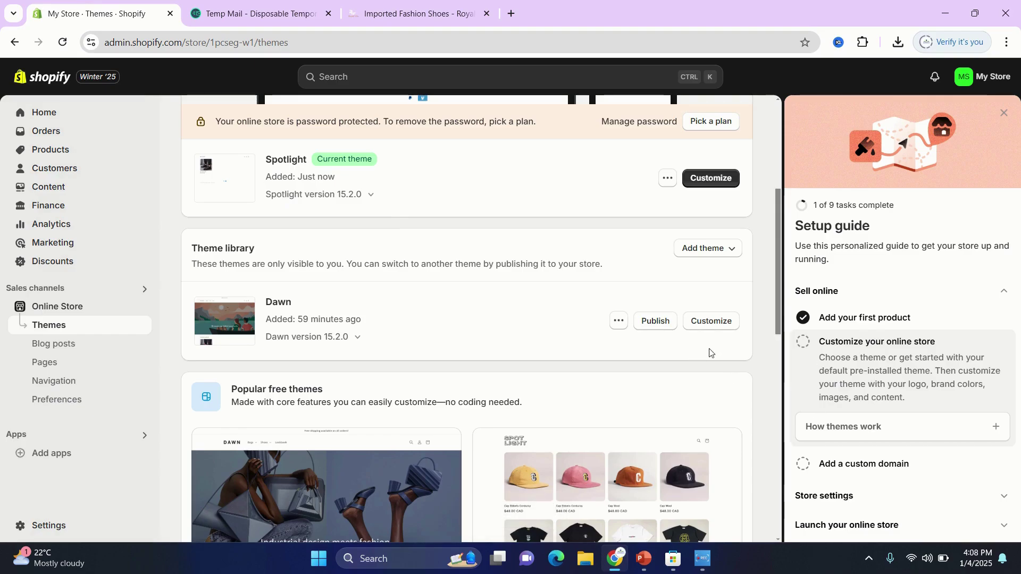
Step: Open the Spotlight theme for customizing and view the settings of its header section
scroll(608, 322, "down", 10)
scroll(608, 322, "up", 15)
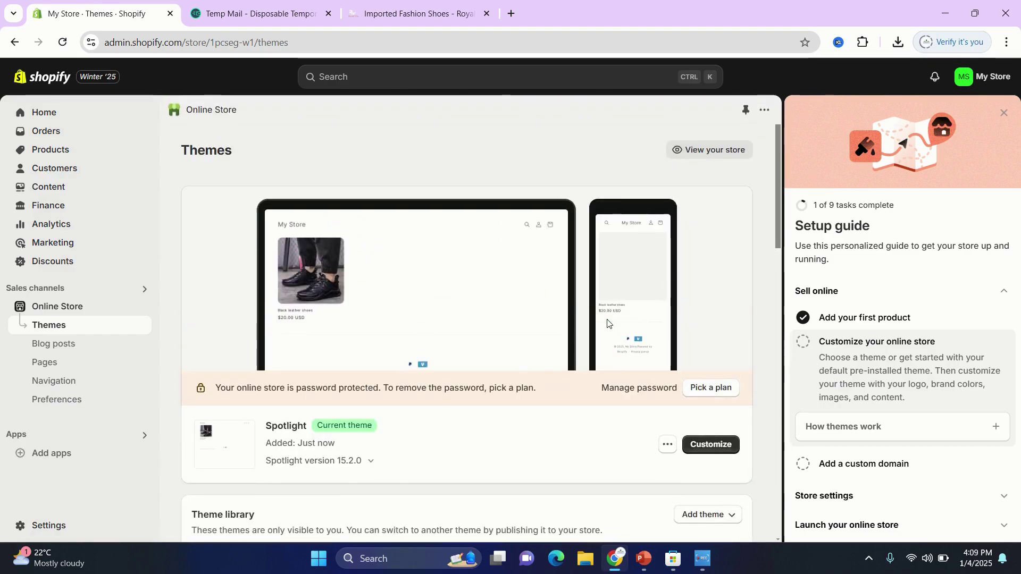
scroll(609, 323, "down", 4)
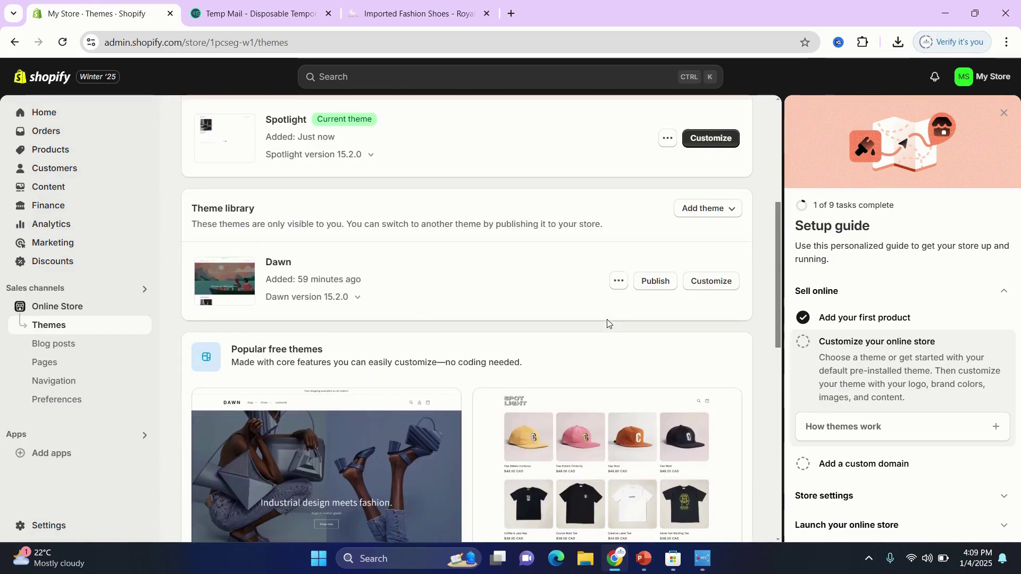
left_click(713, 137)
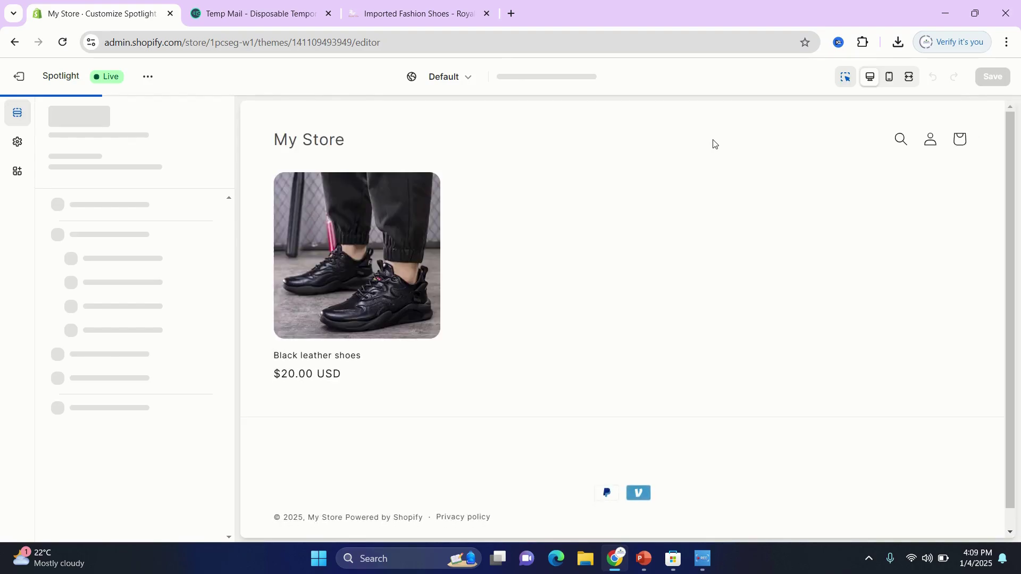
left_click(316, 139)
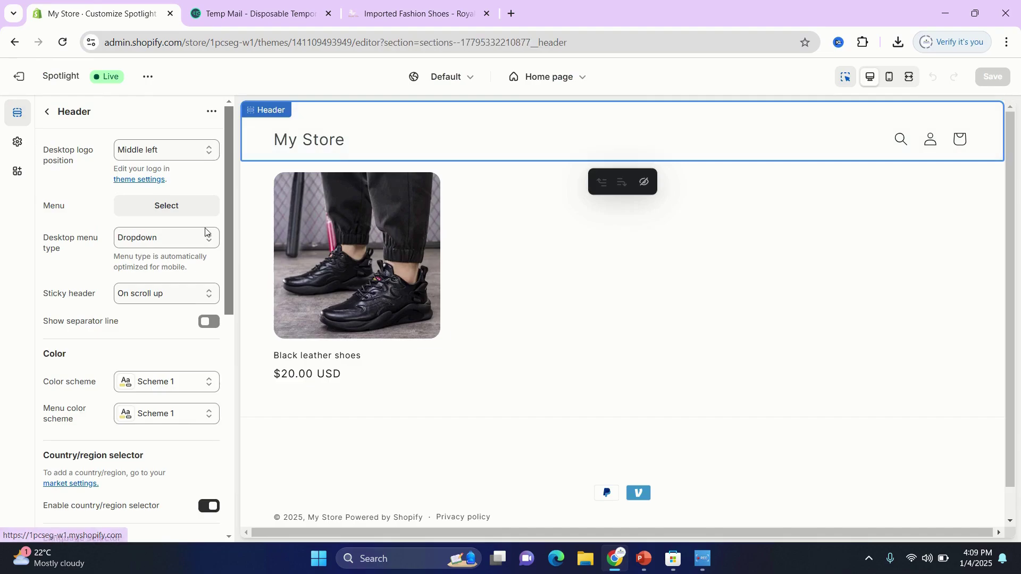
left_click(342, 147)
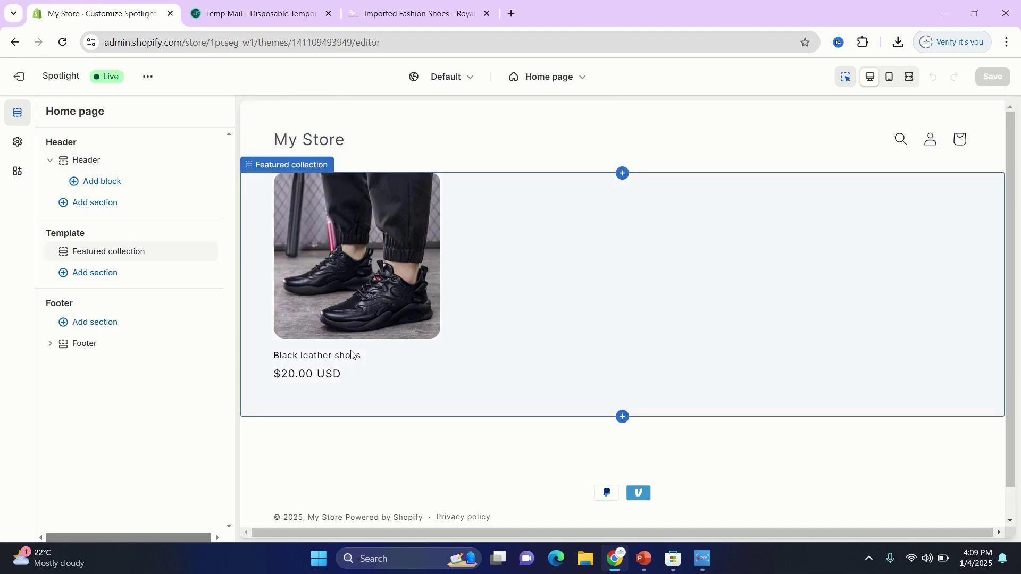
Step: Check which sections can be added to the header above the featured collection, and leave the theme editor without adding any
left_click(621, 173)
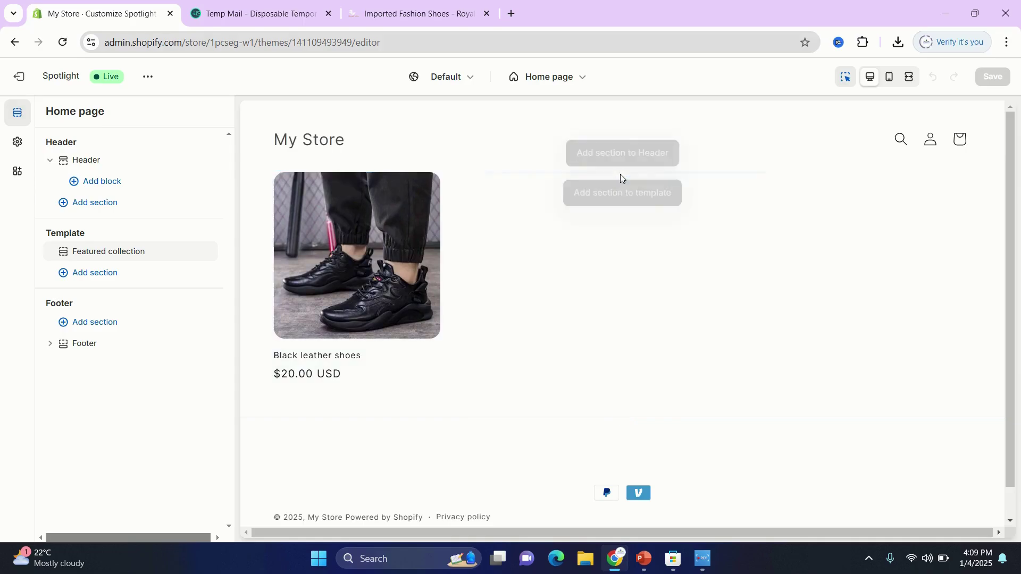
left_click(620, 155)
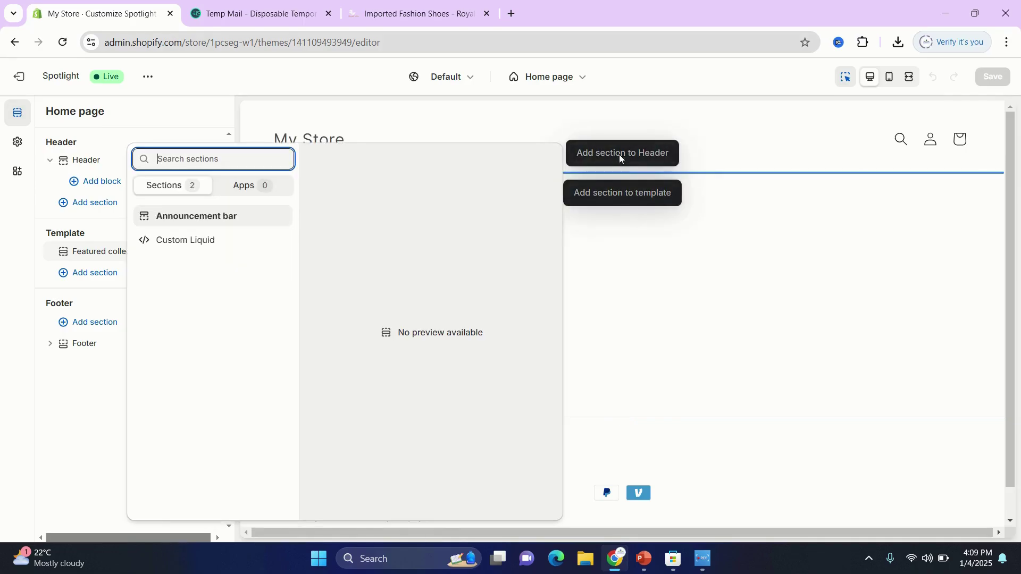
left_click(764, 296)
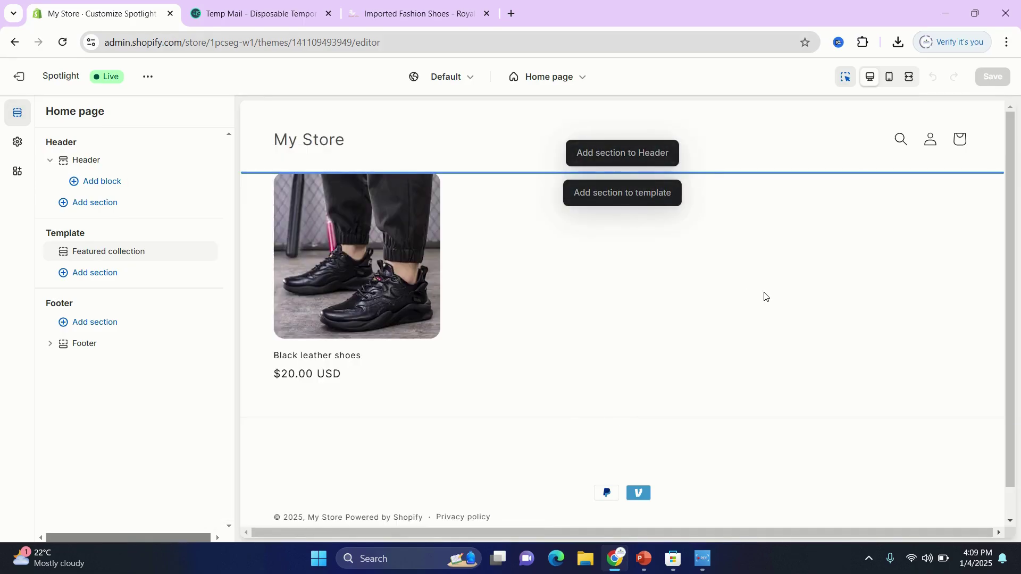
left_click(620, 245)
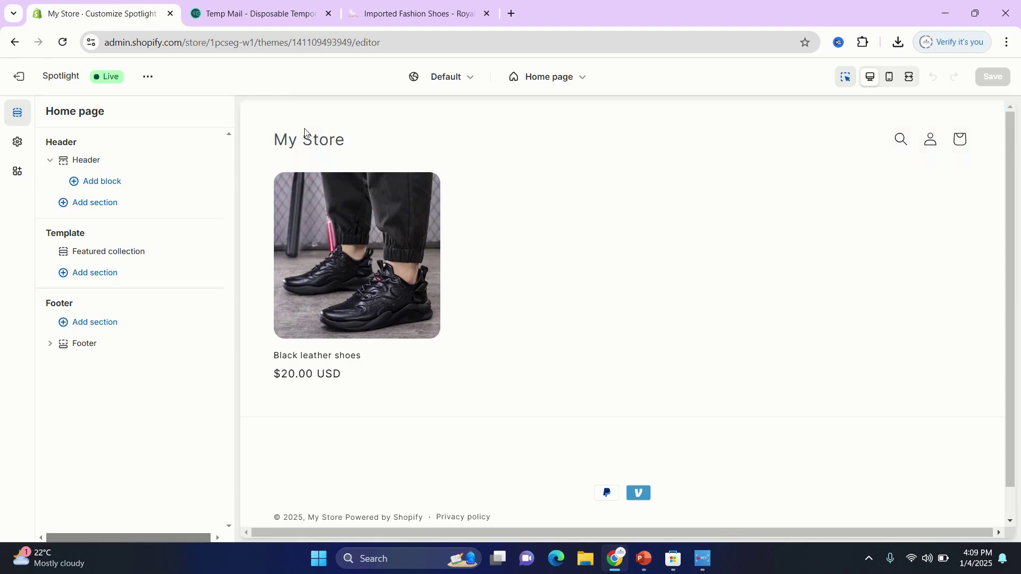
left_click(19, 79)
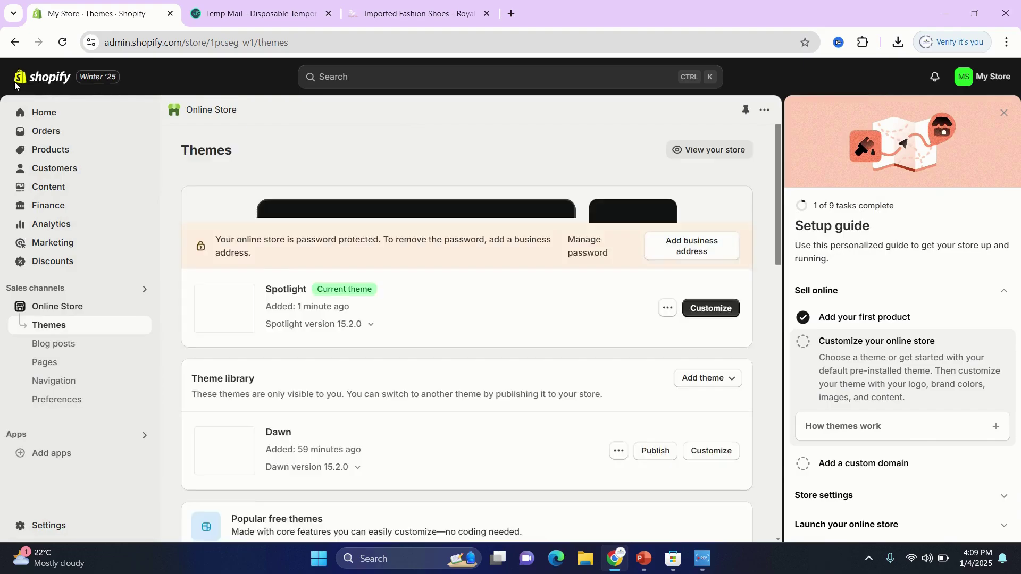
Step: Expand the custom domain task in the setup guide and publish the Dawn theme from the theme library
scroll(705, 365, "down", 2)
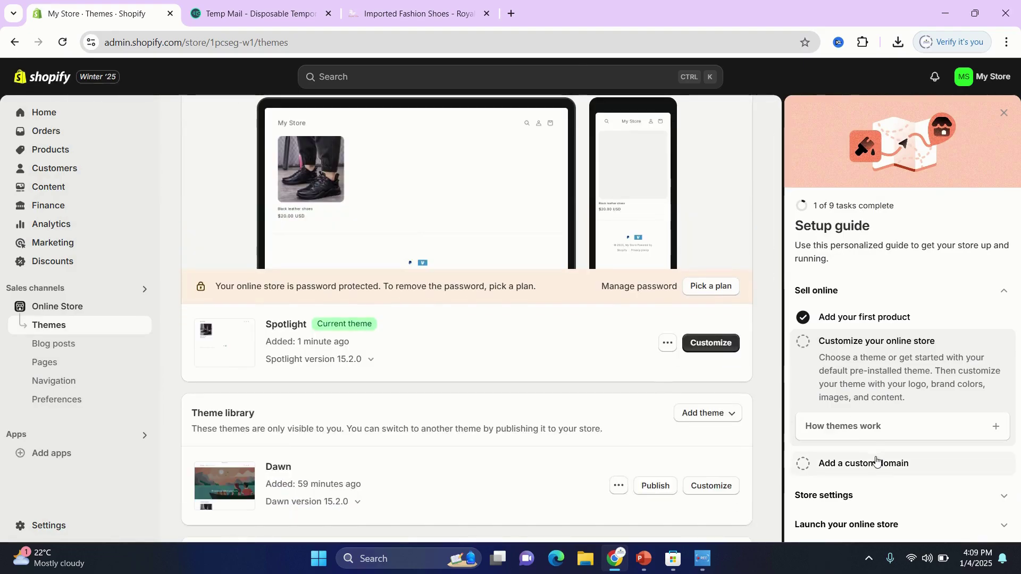
left_click(873, 463)
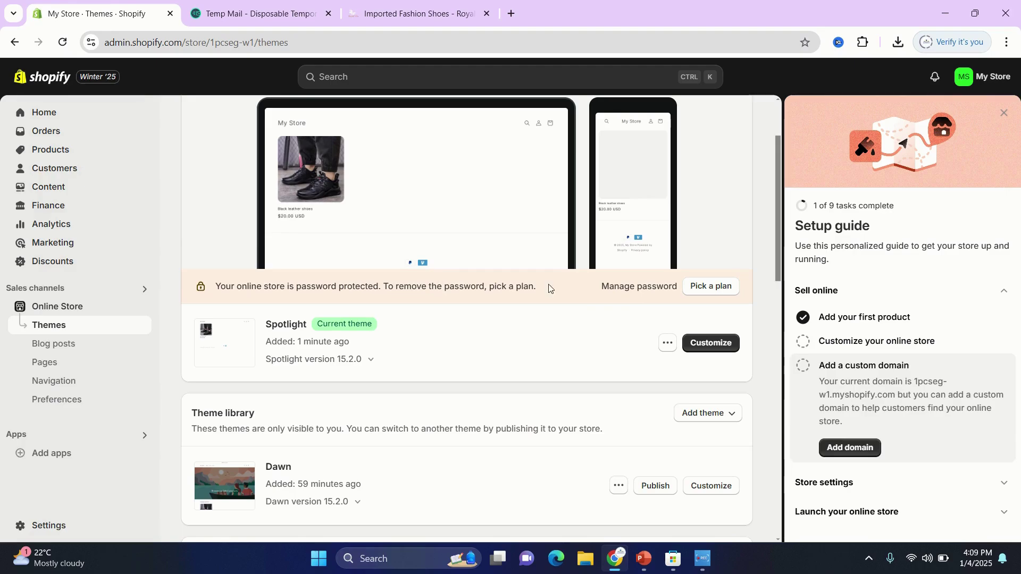
scroll(669, 370, "down", 6)
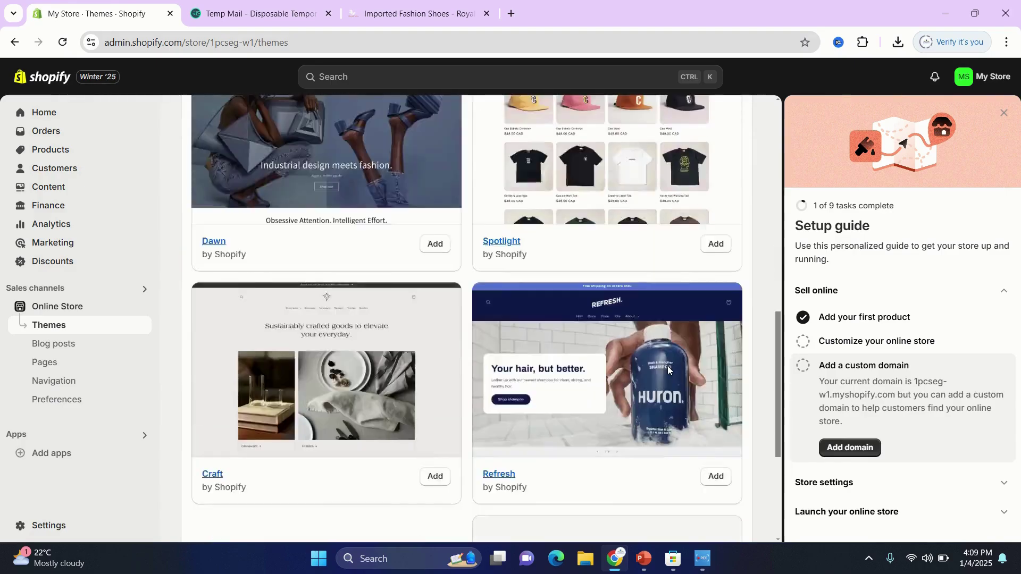
scroll(668, 370, "down", 3)
scroll(667, 369, "up", 10)
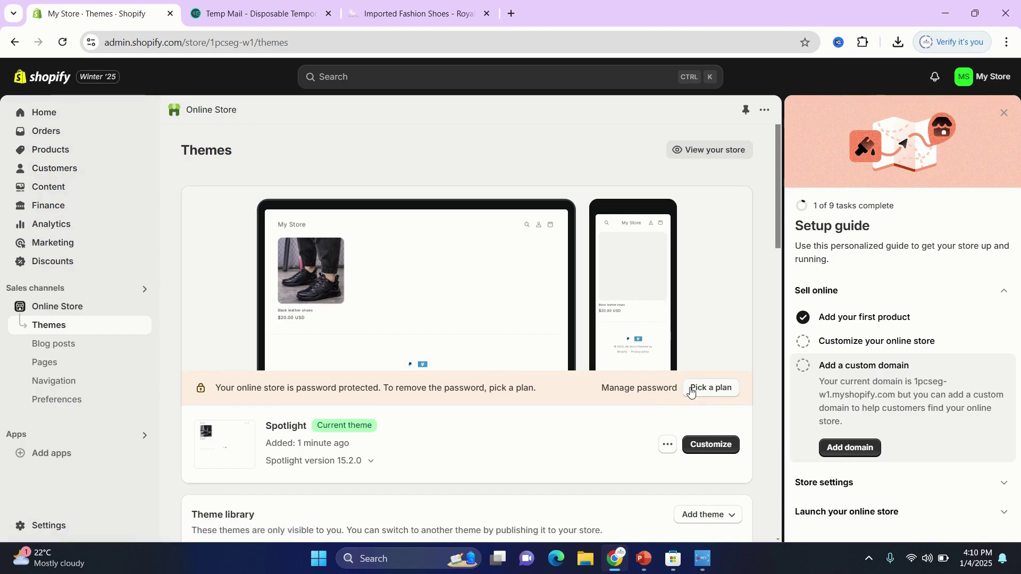
scroll(691, 392, "down", 3)
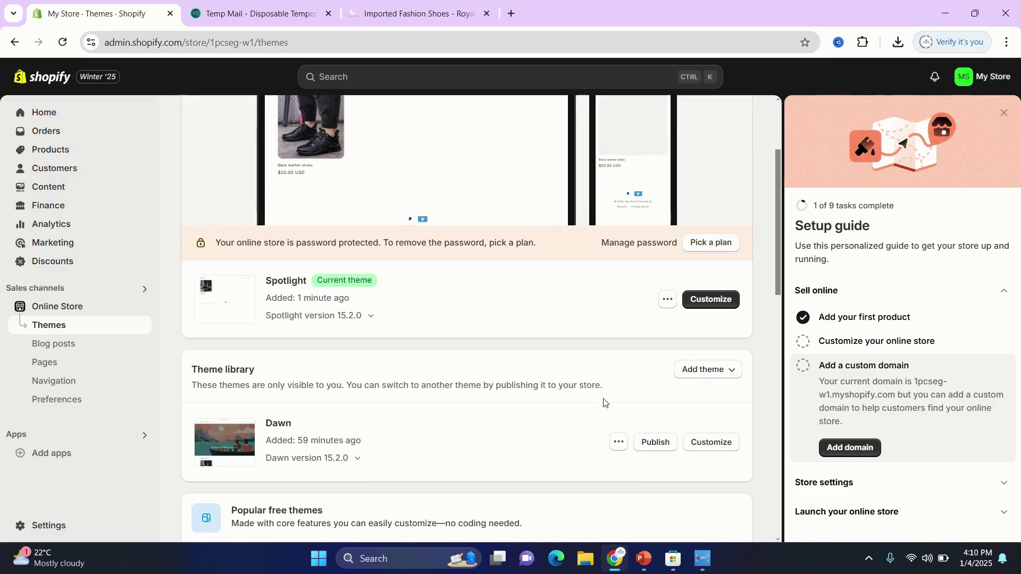
left_click(661, 446)
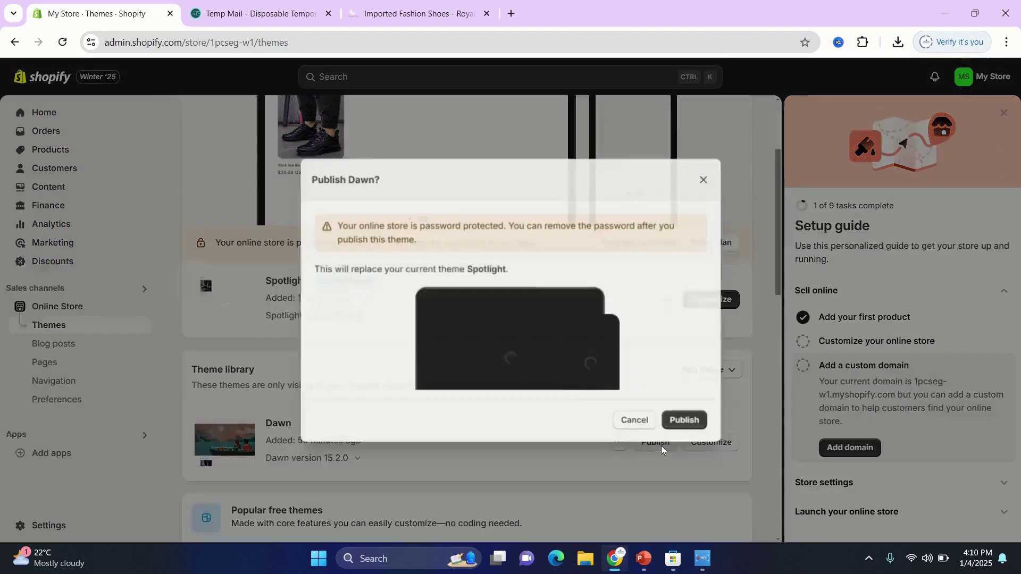
left_click(686, 420)
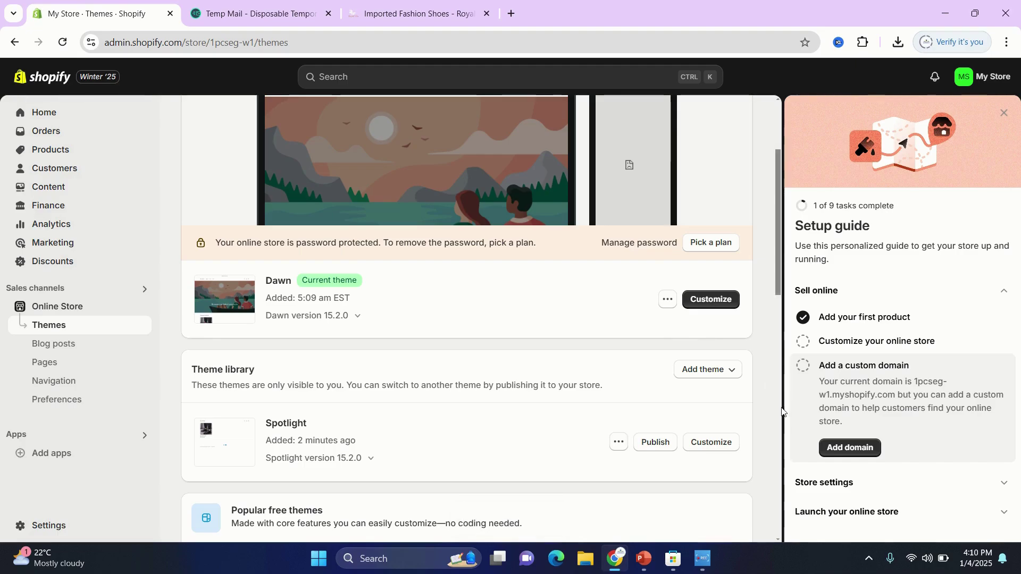
Step: Start adding a custom domain, check the availability of wpcart.com as a new domain, and return to the domain settings
left_click(851, 449)
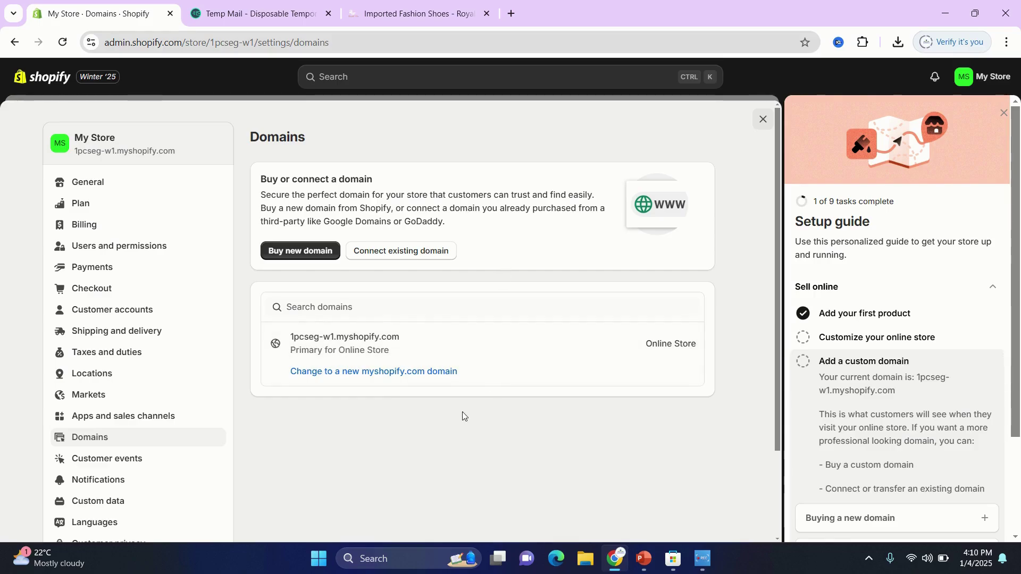
left_click(290, 253)
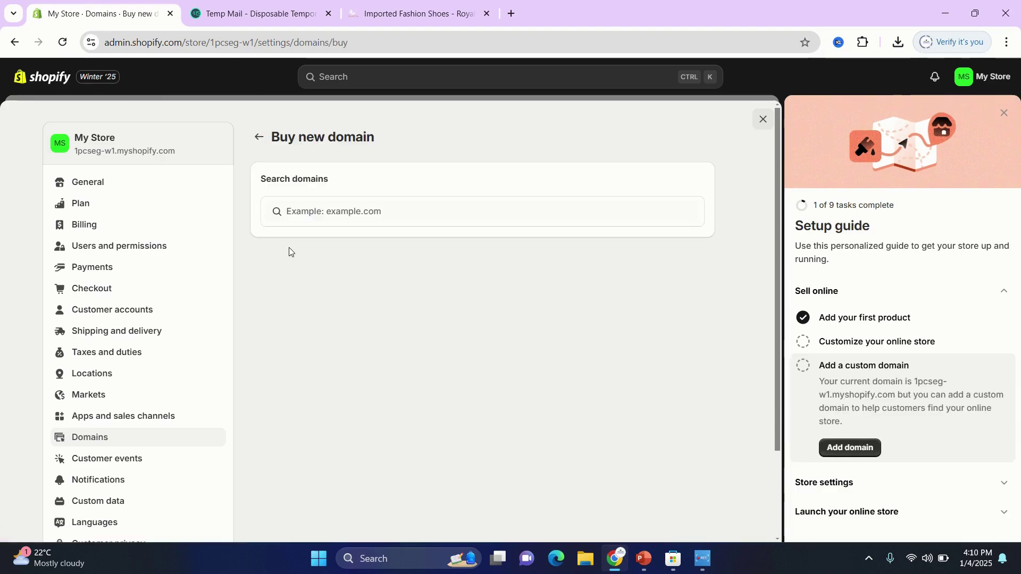
left_click(333, 213)
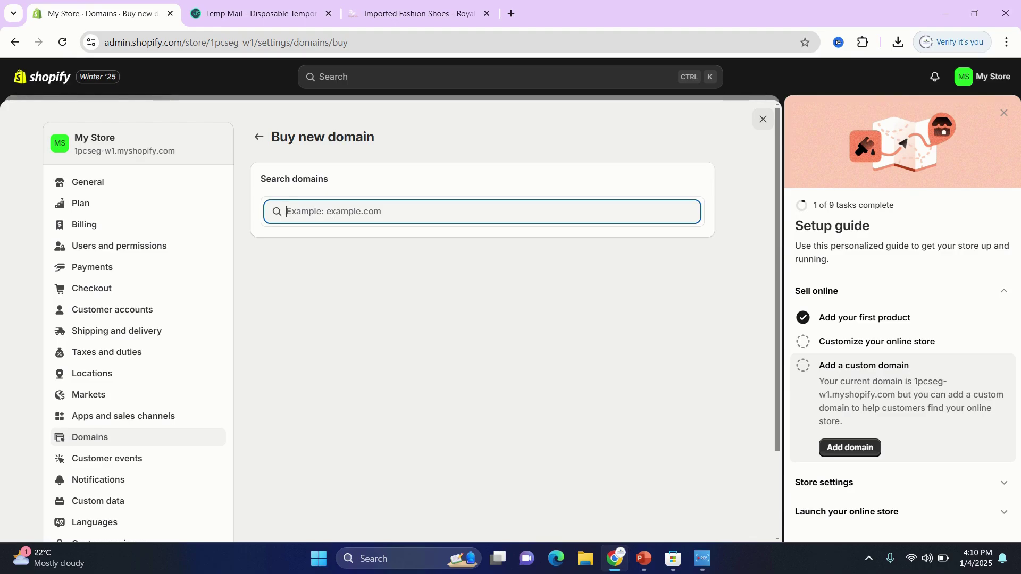
type("wpcar")
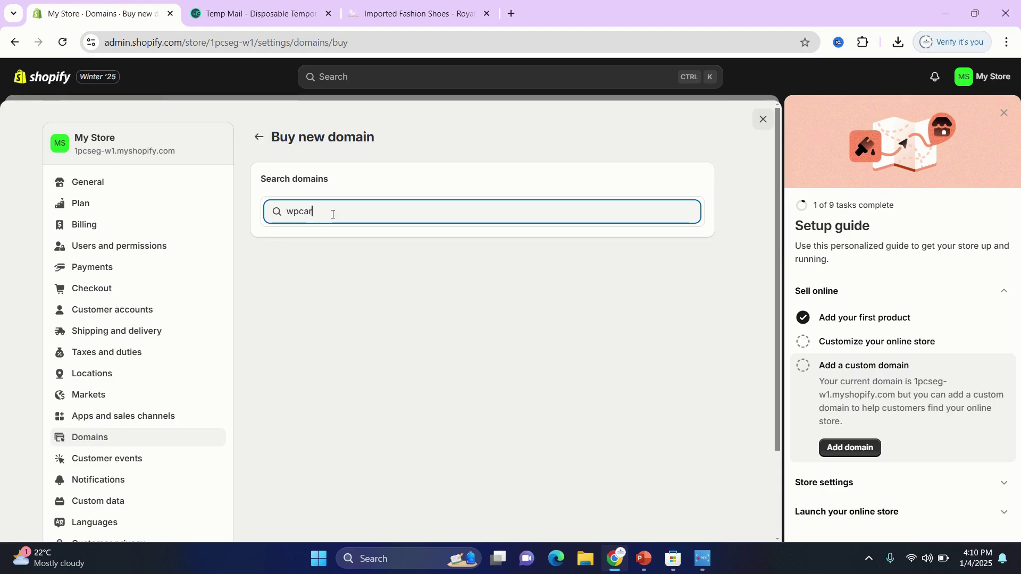
type("t.com")
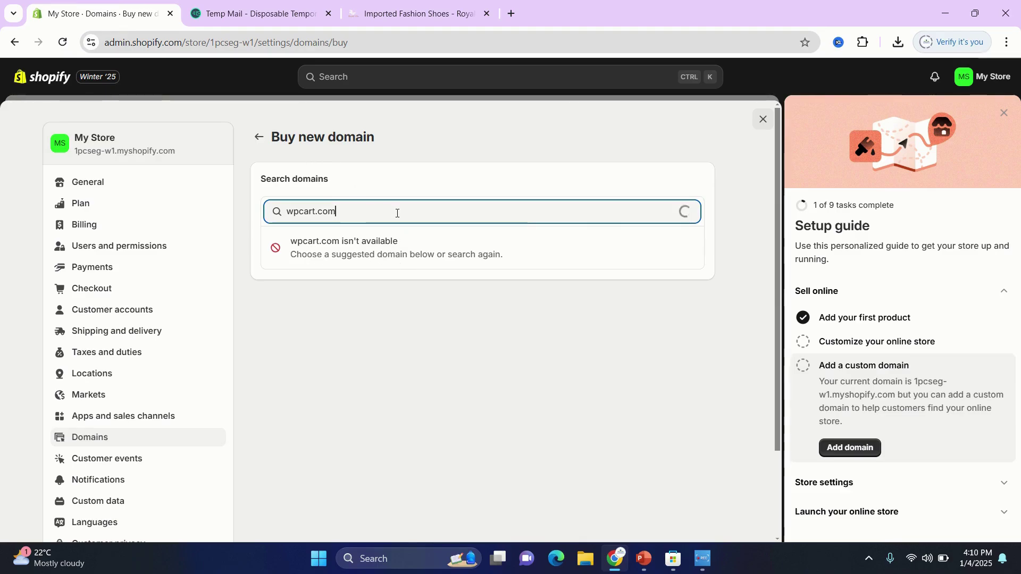
left_click(256, 138)
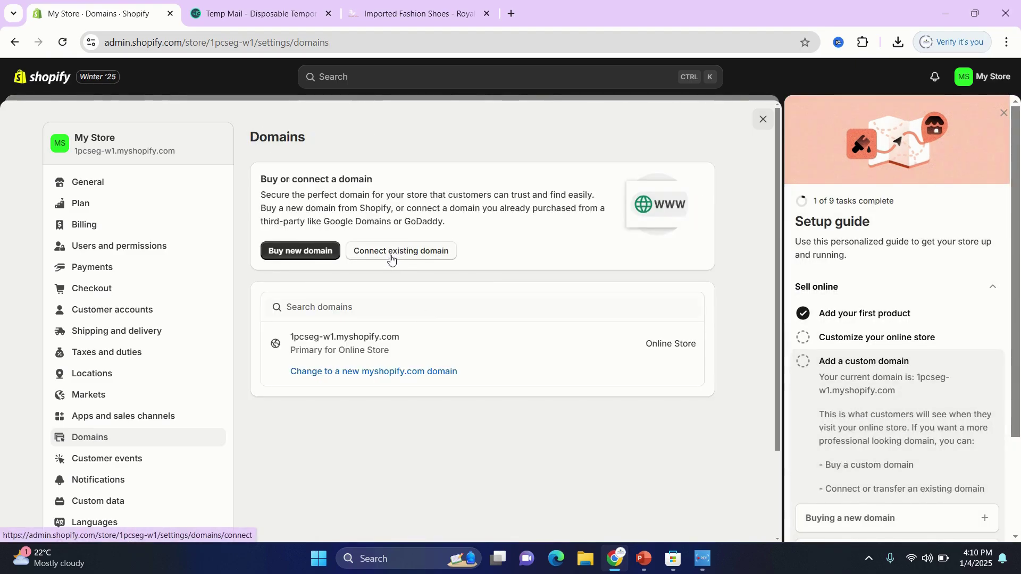
Step: Submit cobblerland.com as an existing domain to connect to the store, and dismiss the low-storage notification
left_click(392, 258)
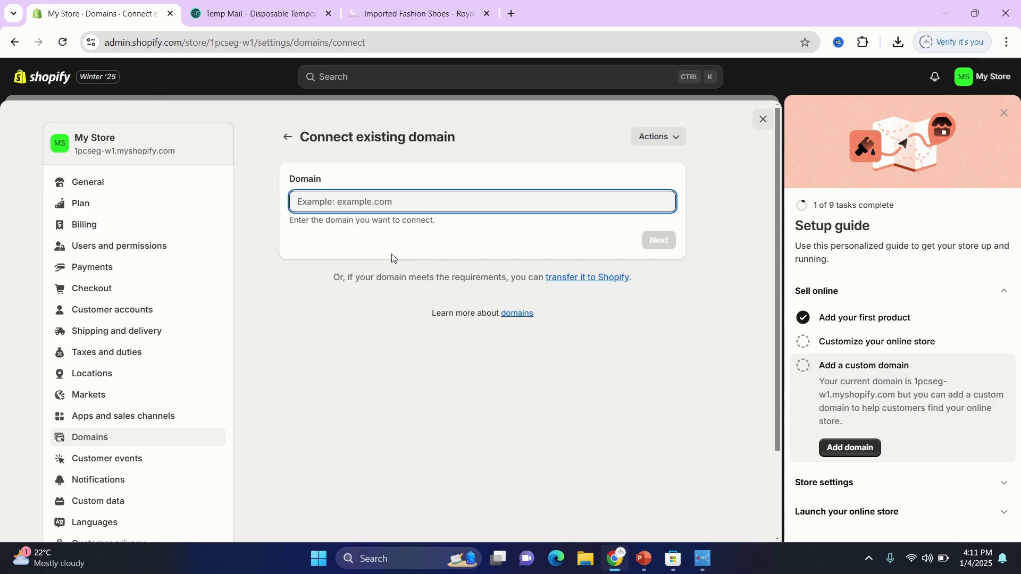
type("cobble")
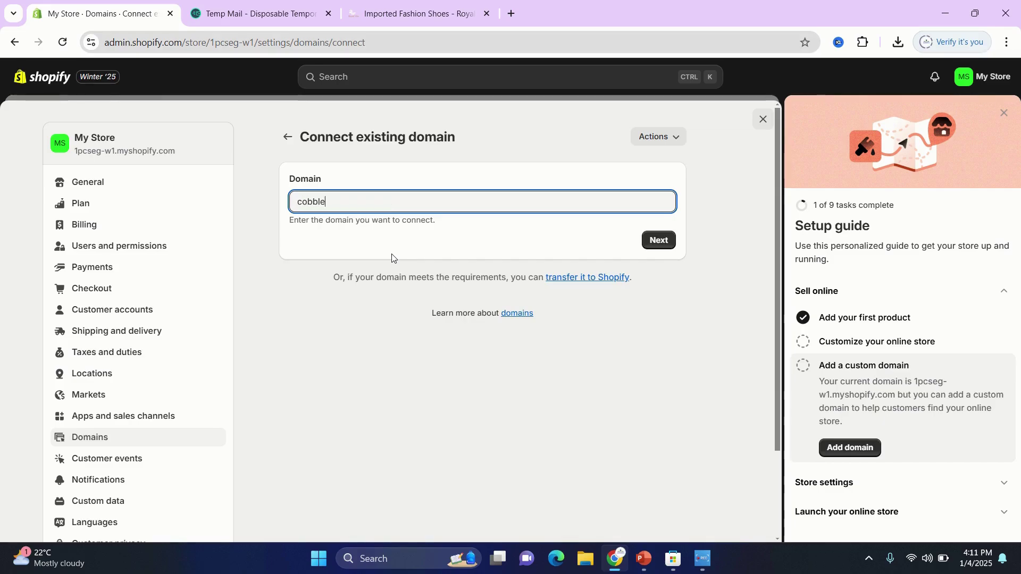
type("rland.com")
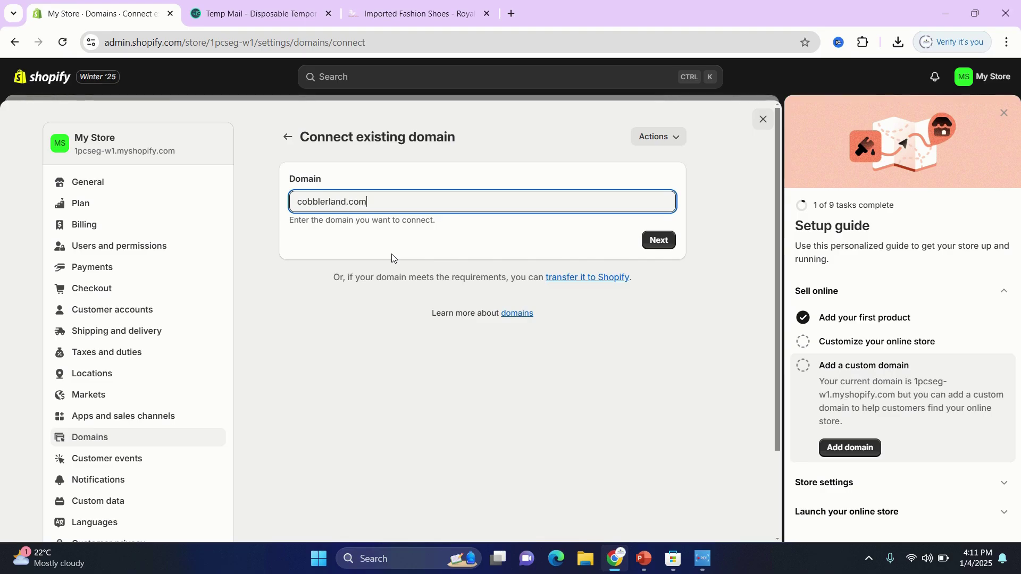
left_click(660, 240)
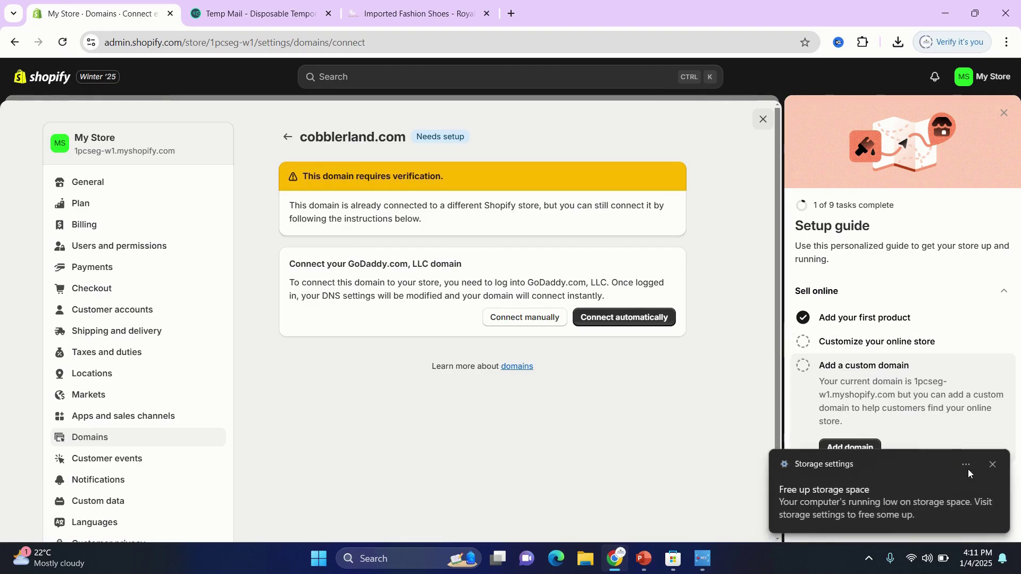
left_click(992, 464)
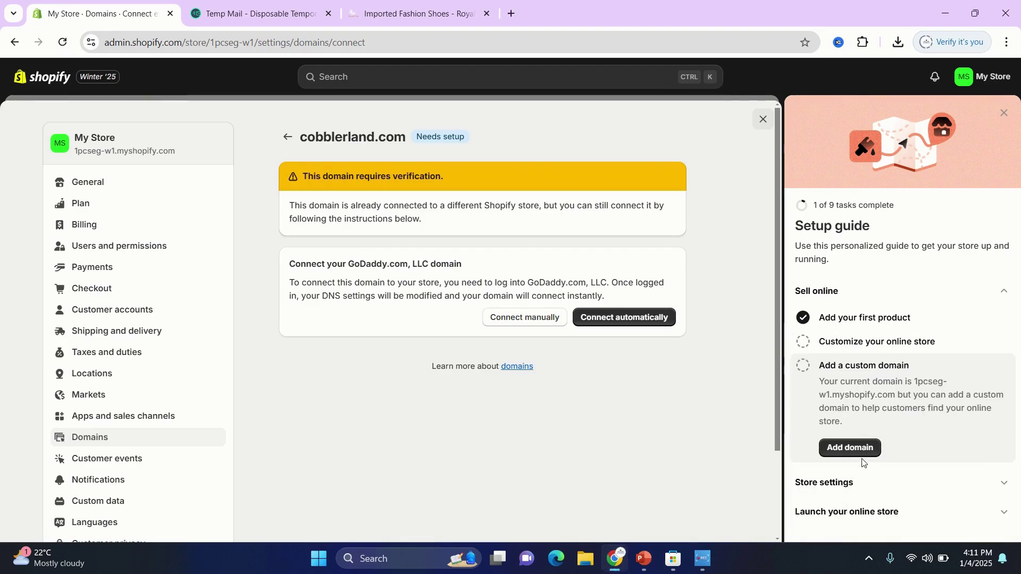
Step: Open the Shopify Payments account setup from the setup guide's store settings and view the two-step authentication requirement
left_click(887, 483)
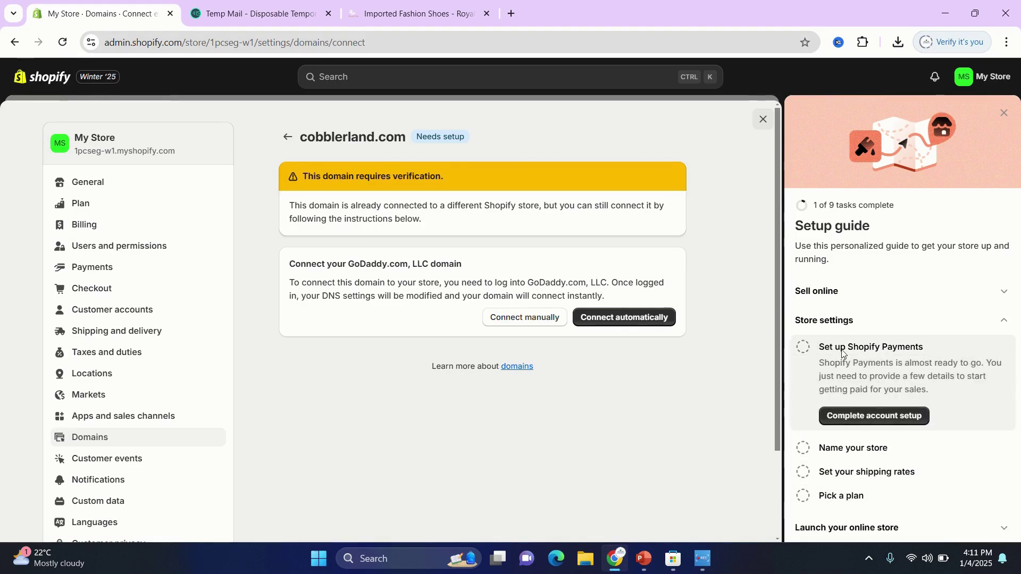
left_click(873, 422)
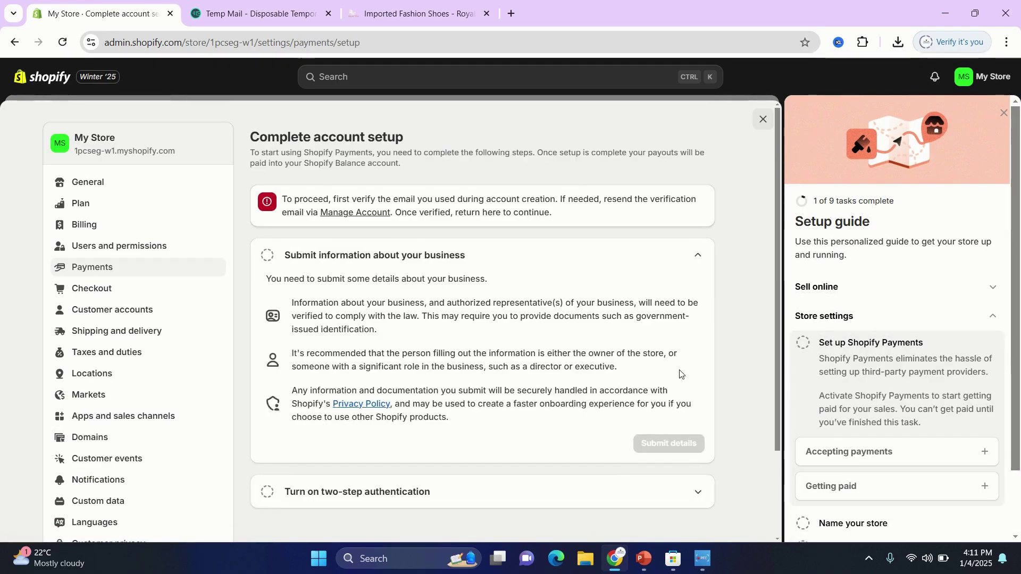
left_click(306, 257)
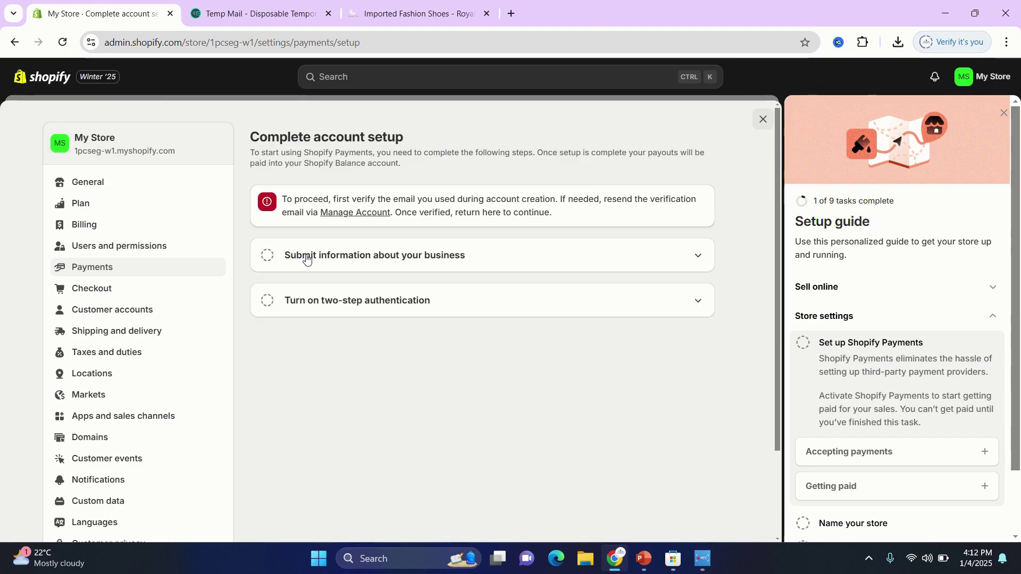
left_click(338, 309)
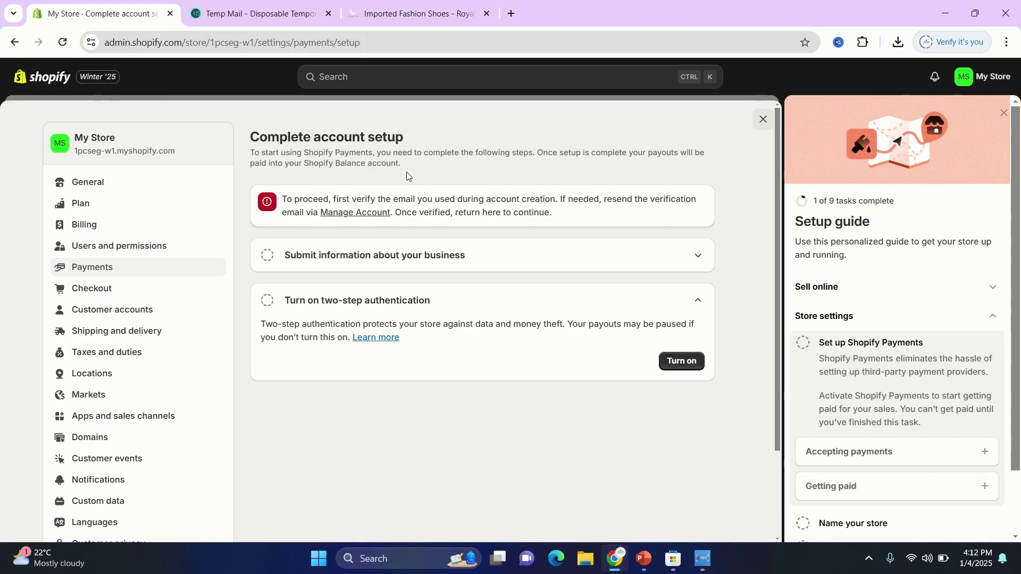
Step: Switch to Temp Mail, pass the human check, and confirm the account email from Shopify's "Verify your email address" message
left_click(255, 14)
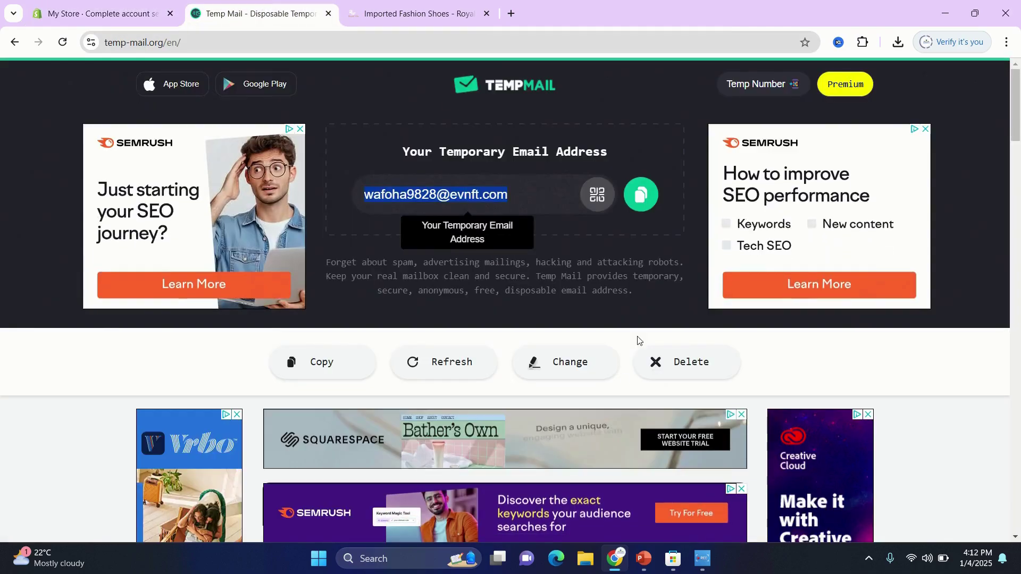
scroll(638, 341, "down", 5)
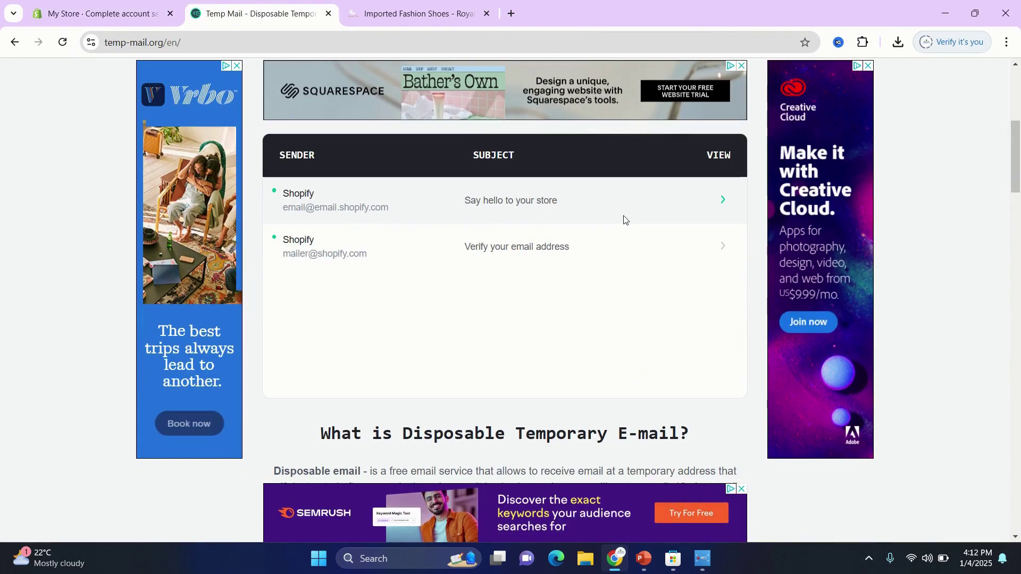
left_click(626, 246)
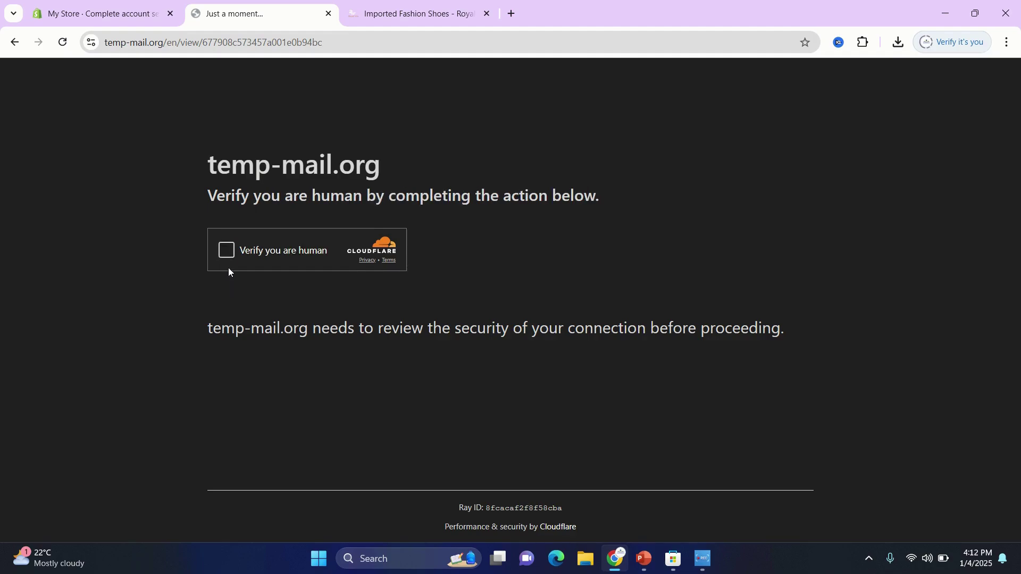
left_click(226, 251)
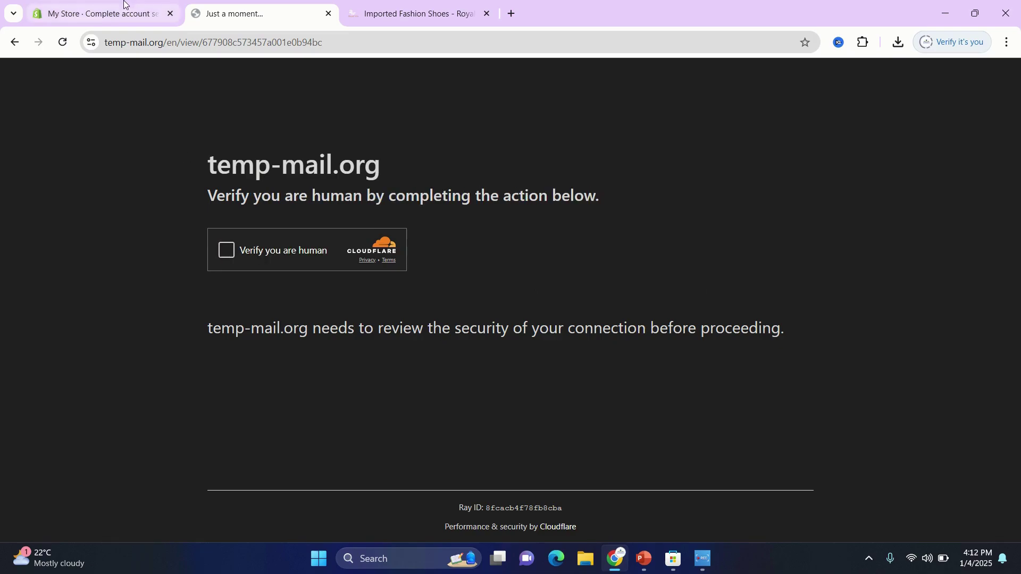
left_click(226, 250)
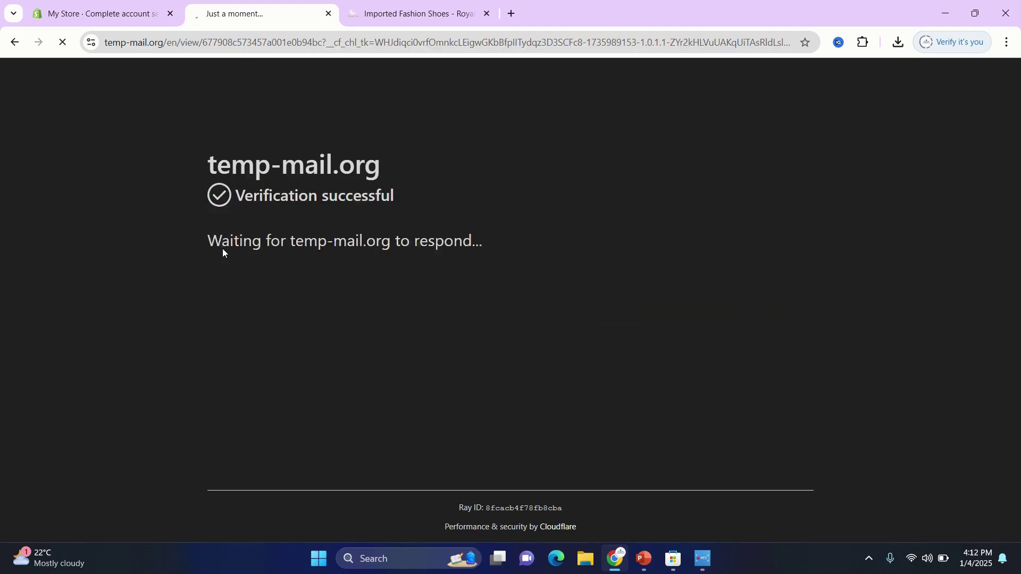
scroll(222, 248, "down", 5)
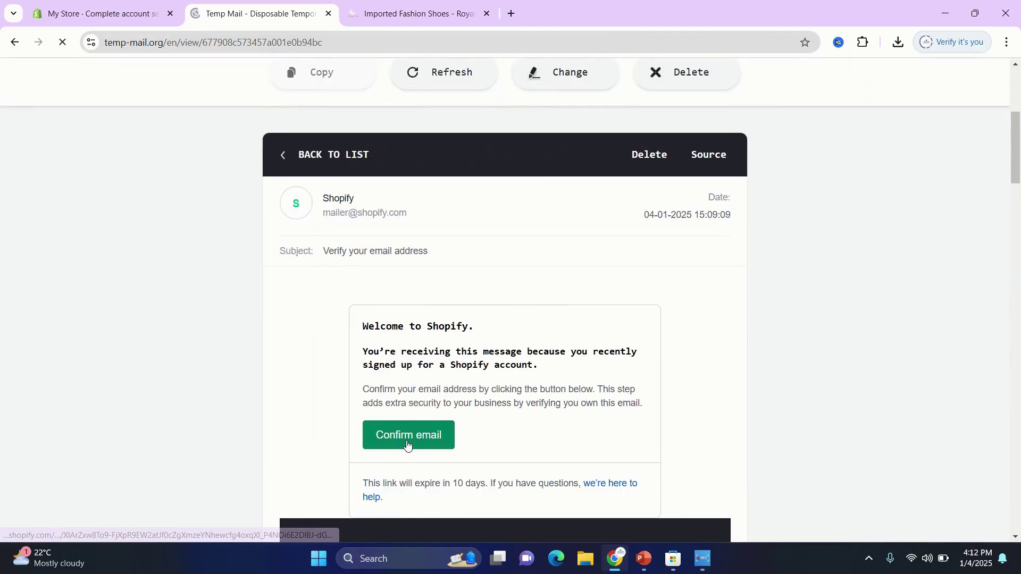
left_click(408, 445)
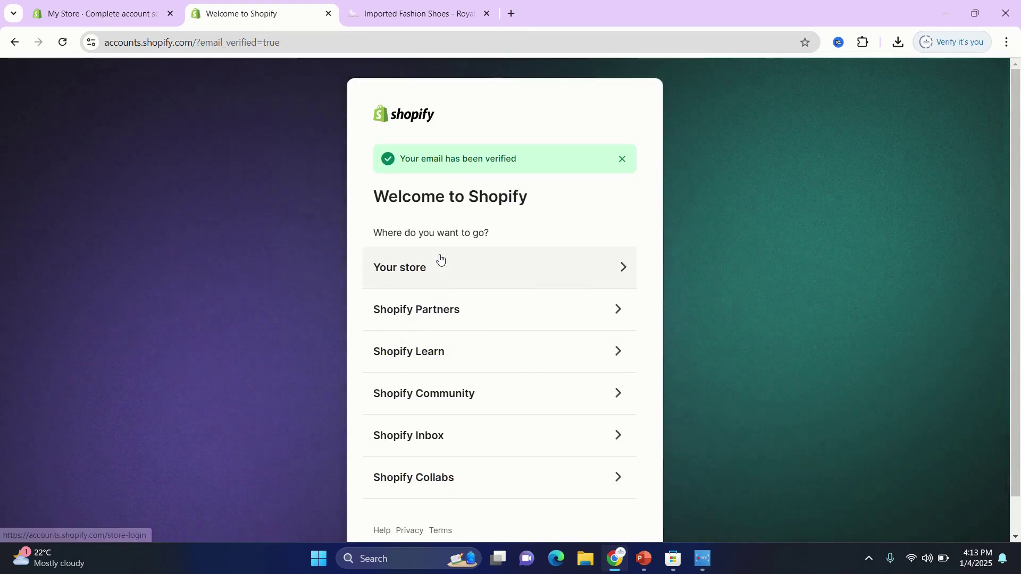
Step: Return to the Shopify Payments setup and review the business information and two-step authentication requirements
left_click(104, 11)
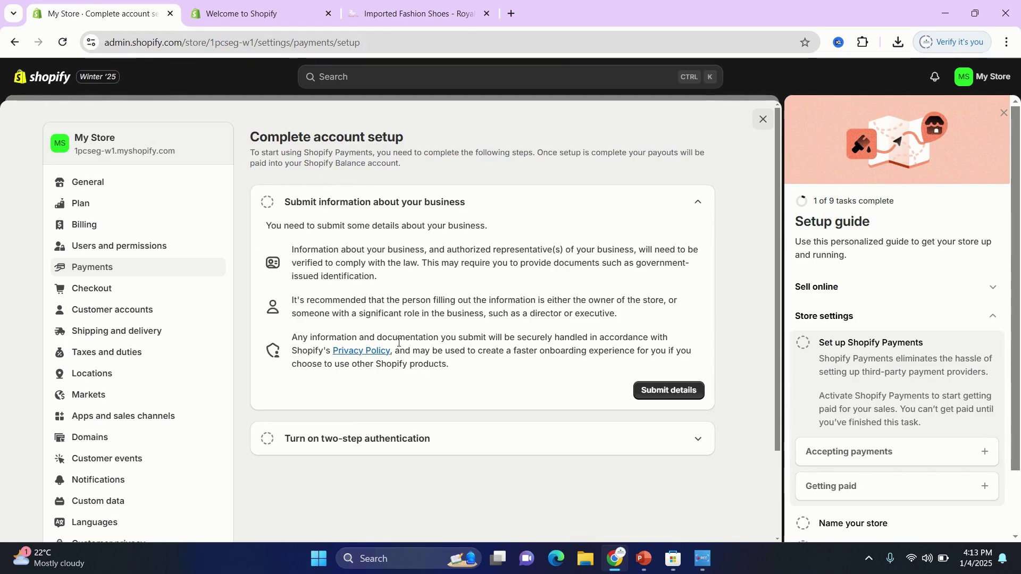
left_click(267, 202)
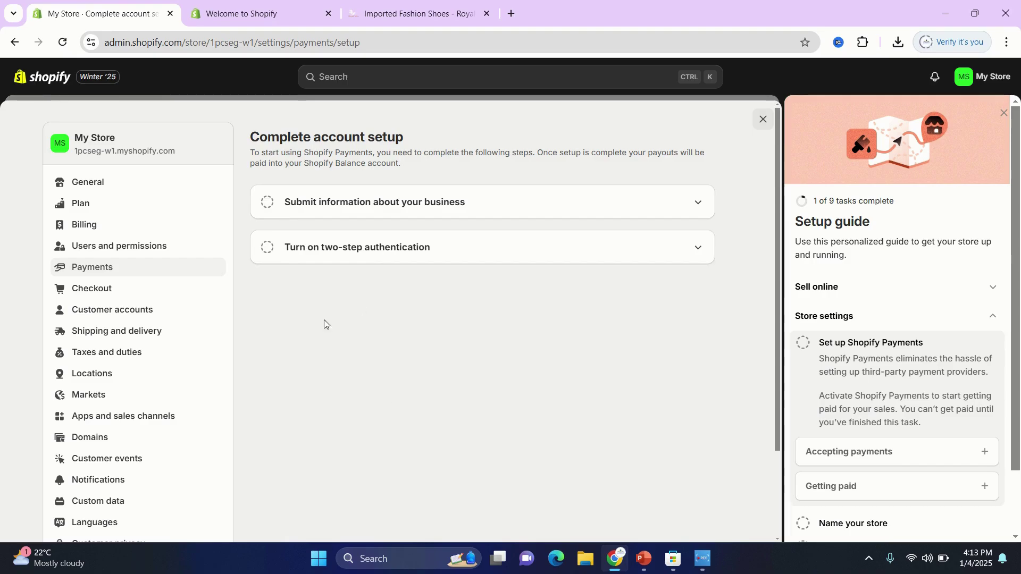
left_click(269, 204)
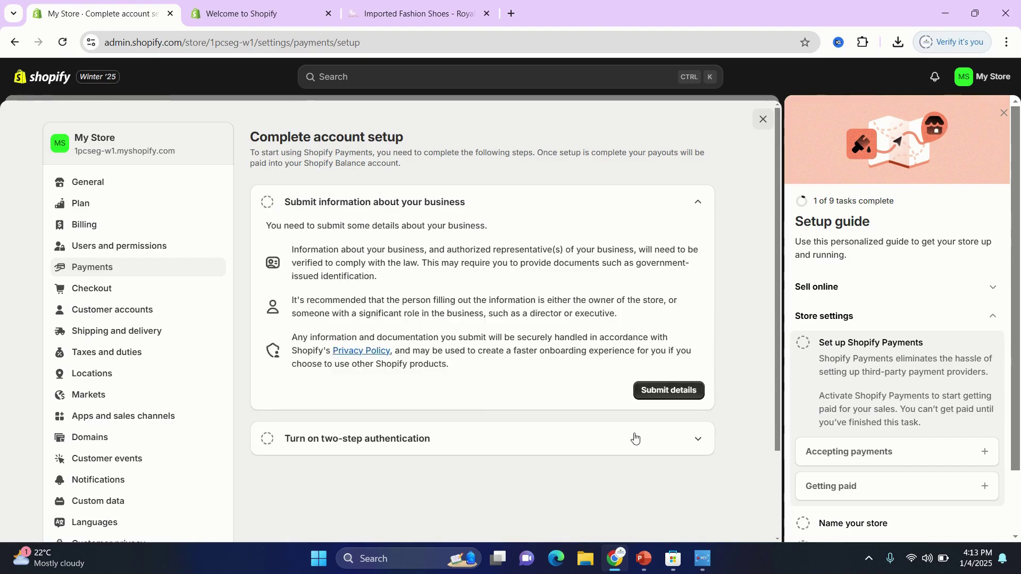
left_click(454, 433)
scroll(469, 485, "down", 2)
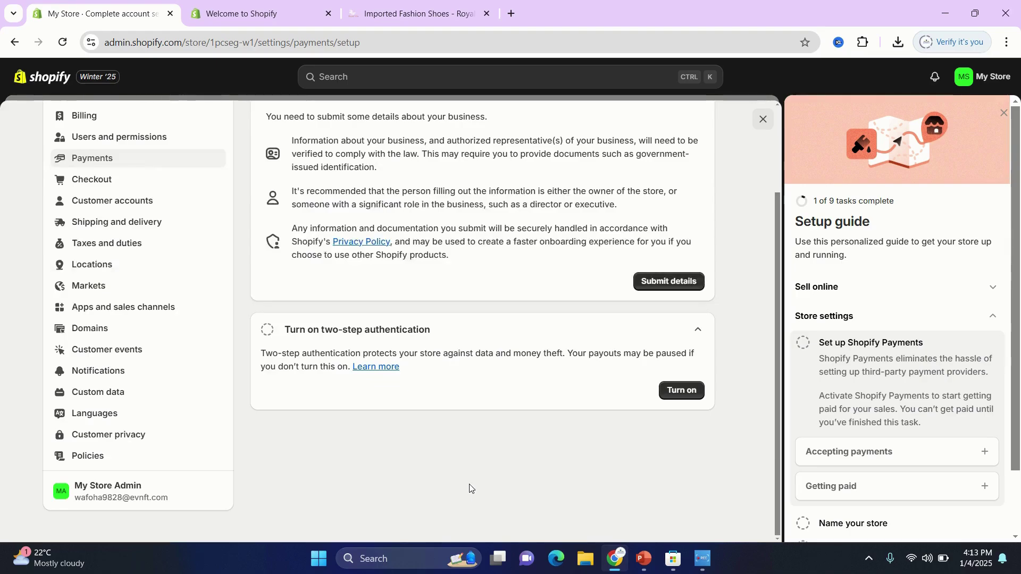
Step: Read the setup guide's tips on accepting payments and getting paid
scroll(904, 478, "down", 2)
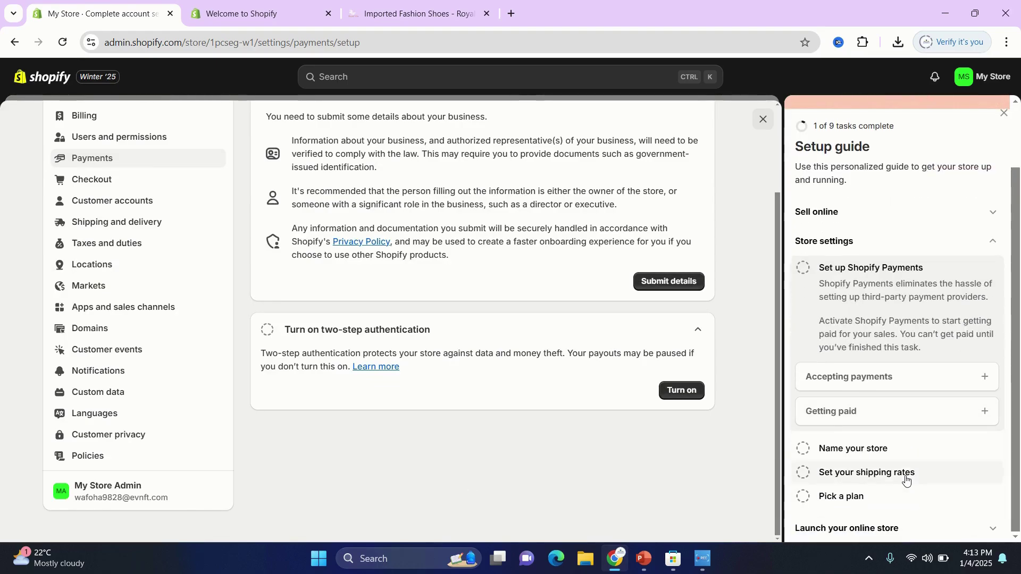
left_click(857, 390)
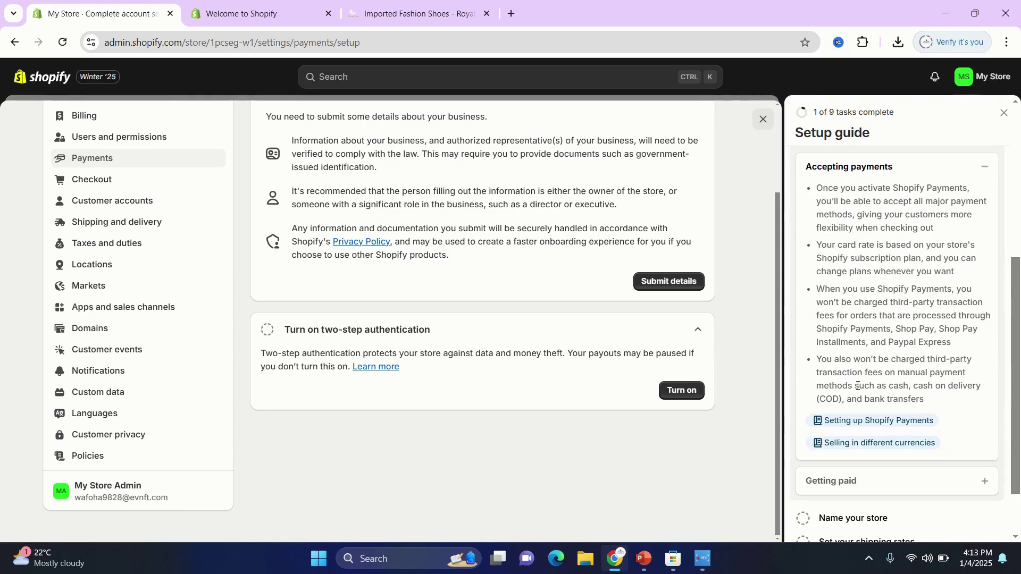
left_click(896, 481)
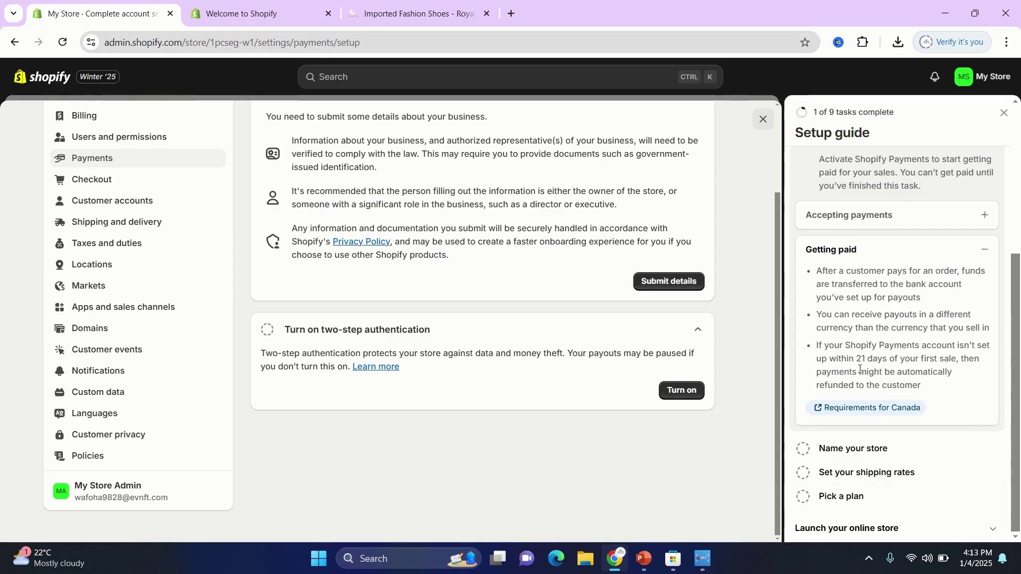
Step: Name the store "wponlineservices" from the setup guide's store settings and save the profile
left_click(871, 449)
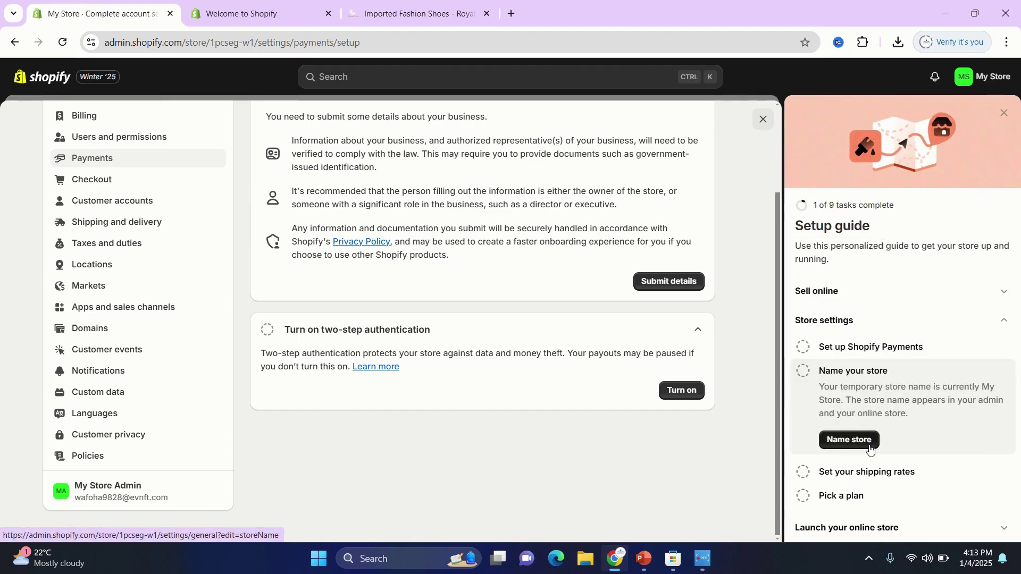
left_click(870, 449)
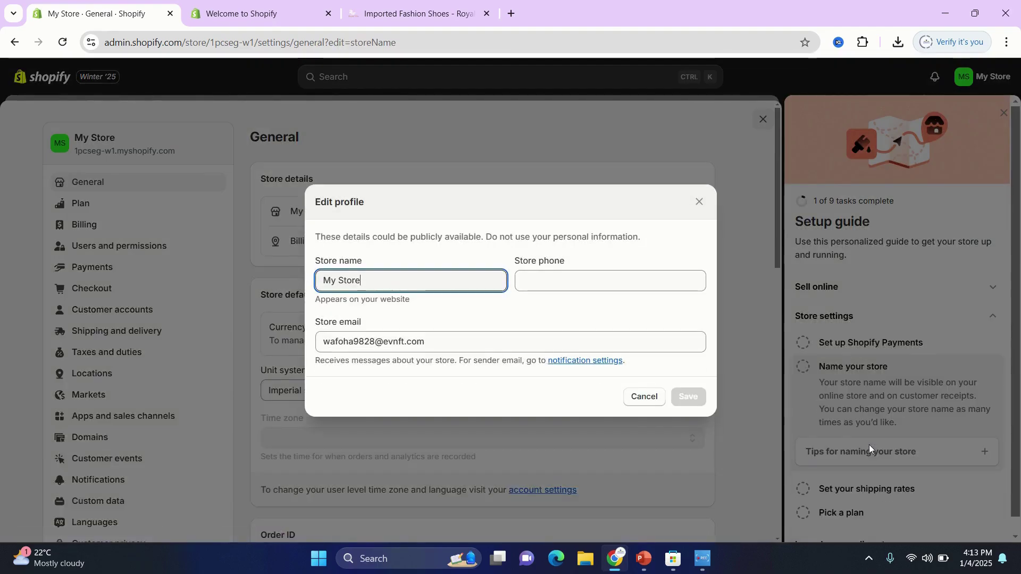
key("BackSpace")
key("BackSpace")
key("BackSpace")
key("BackSpace")
key("BackSpace")
key("BackSpace")
key("BackSpace")
key("BackSpace")
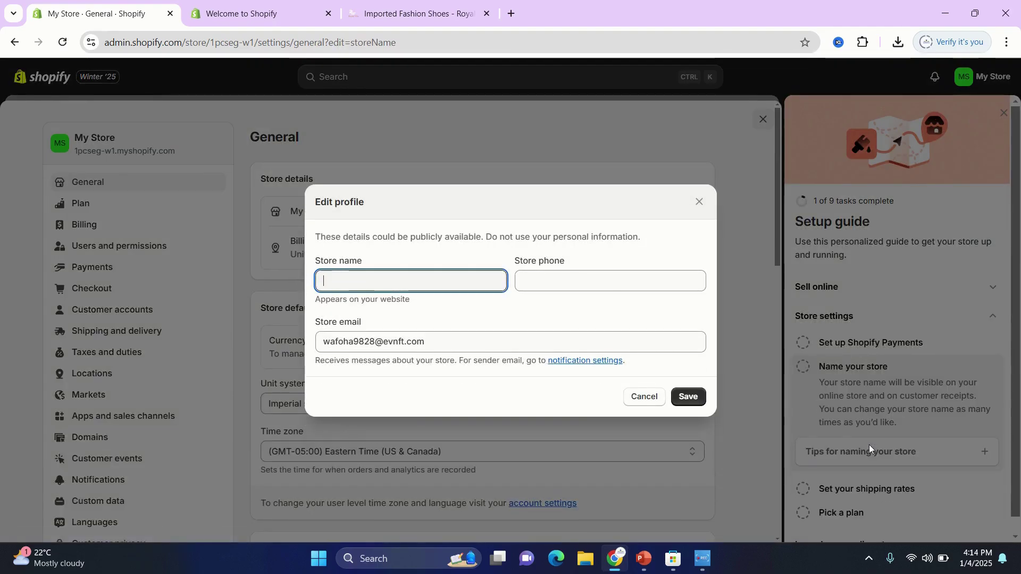
type("wpo")
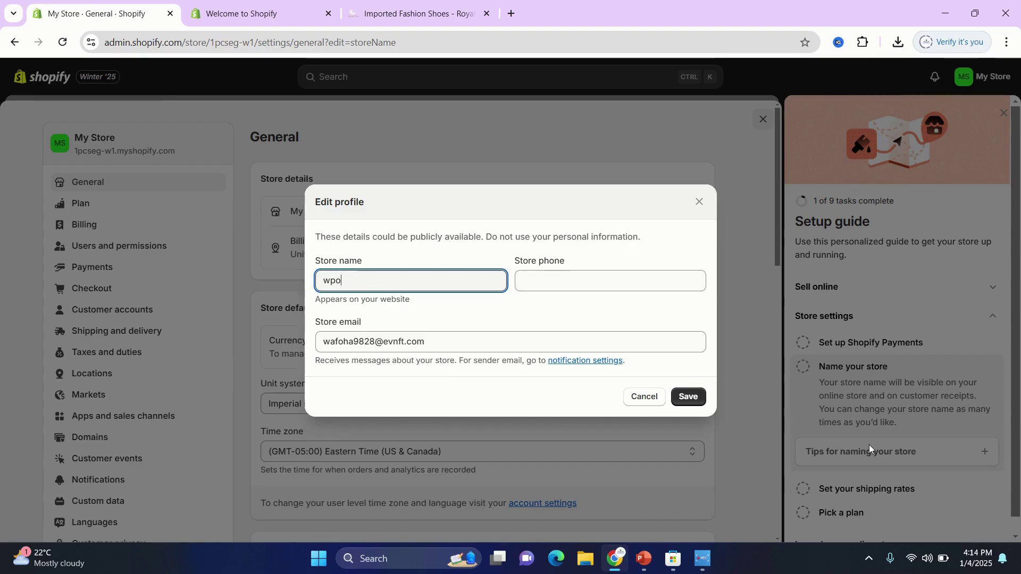
type("nlineserv")
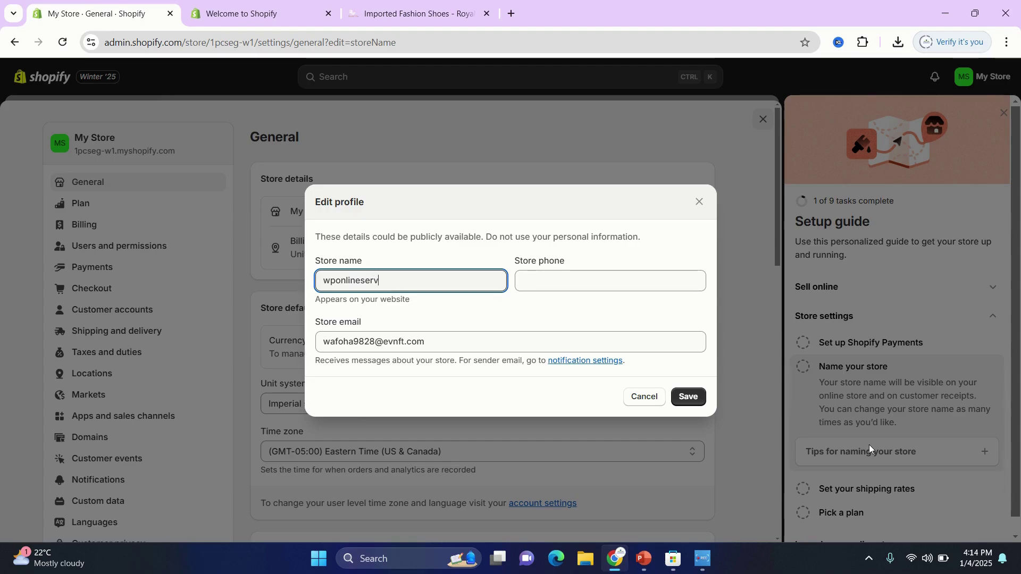
type("ices")
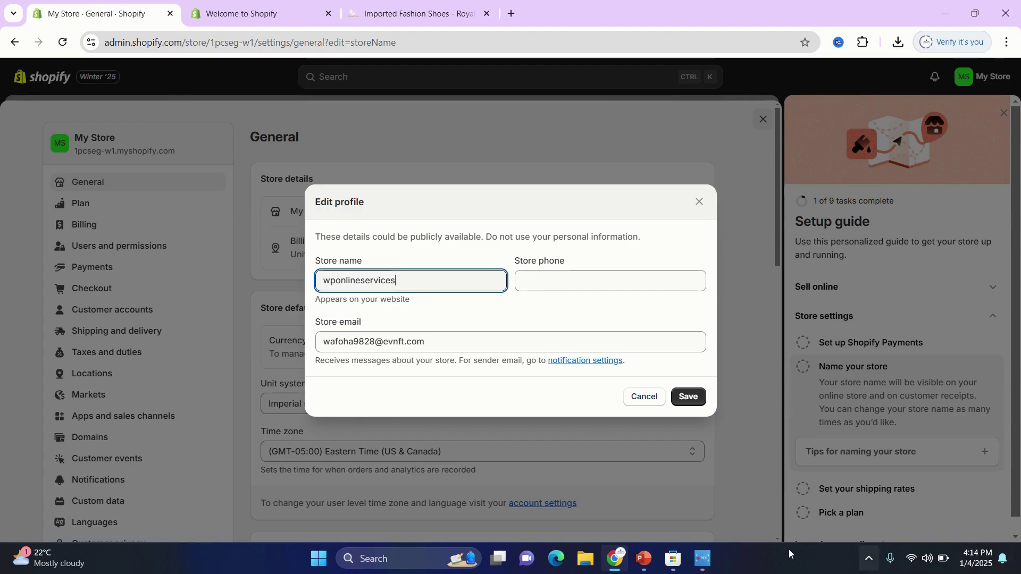
left_click(689, 398)
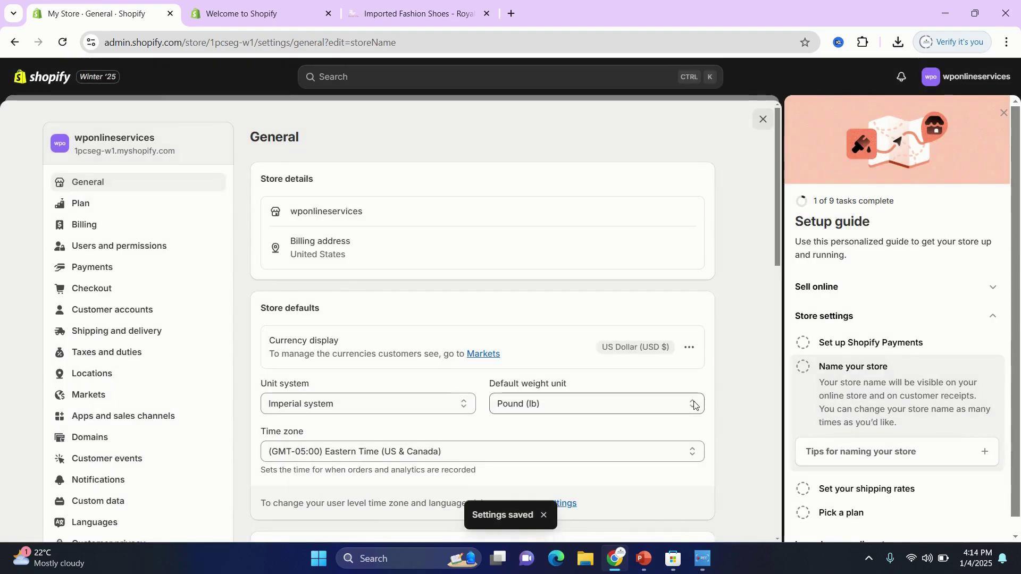
Step: Review the General settings, from store defaults and order processing to resources and store transfers
scroll(694, 405, "down", 3)
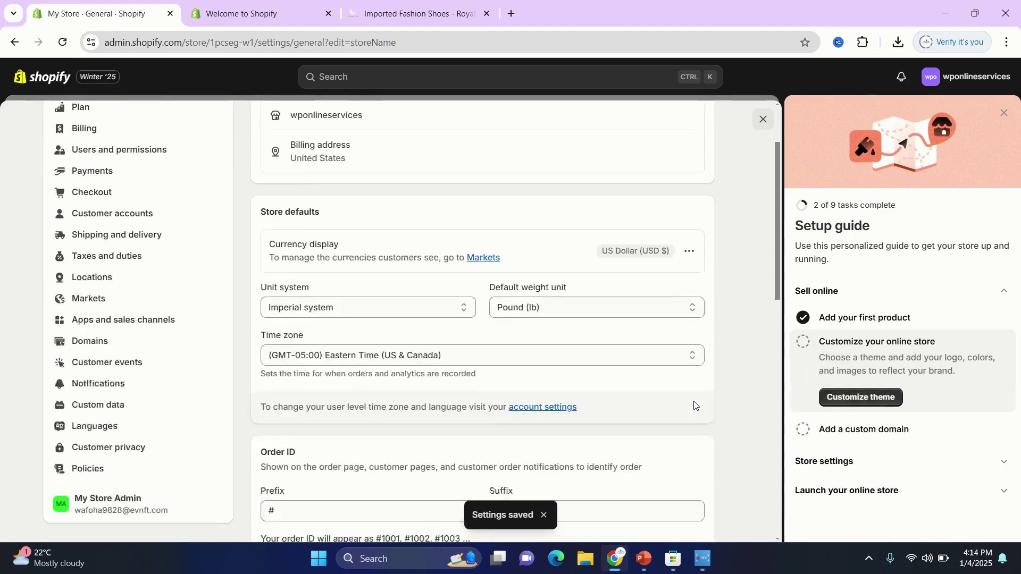
scroll(694, 405, "down", 4)
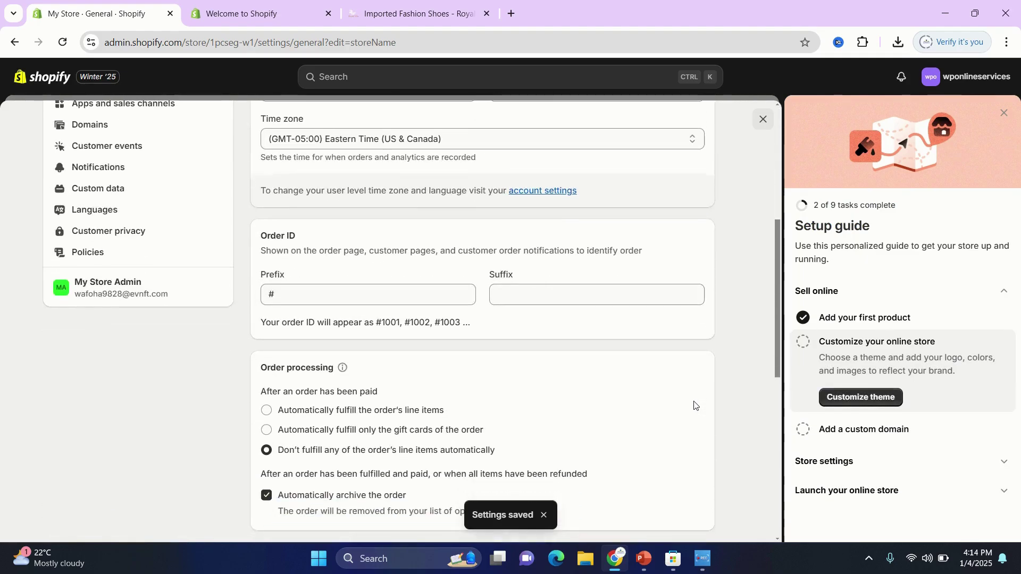
scroll(694, 405, "down", 4)
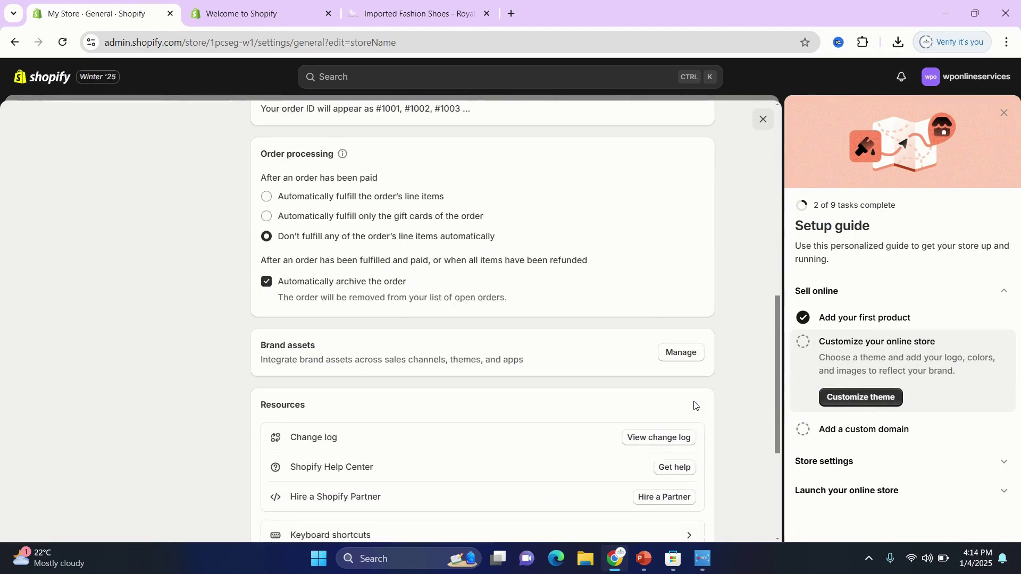
scroll(694, 405, "down", 3)
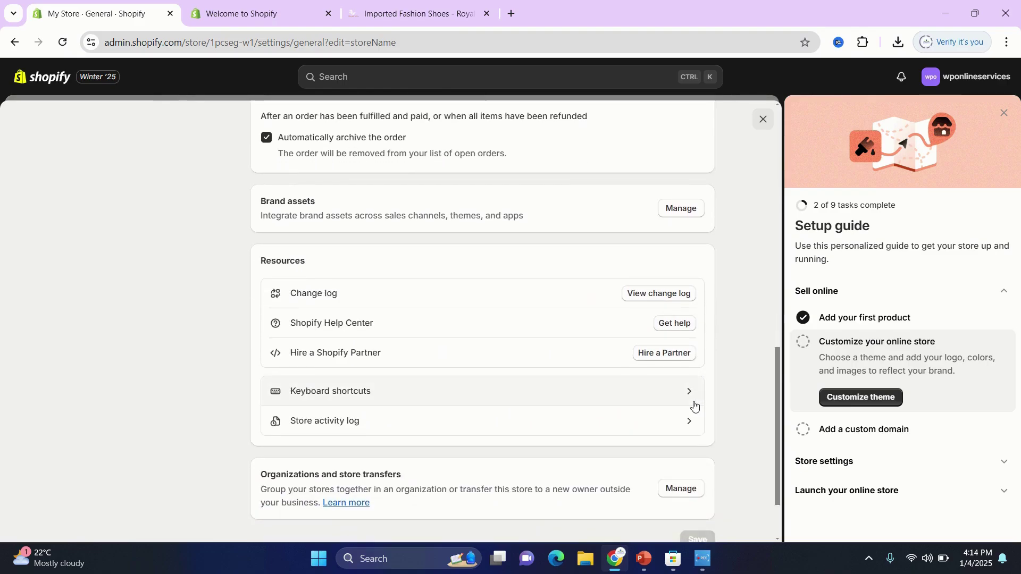
scroll(694, 405, "down", 1)
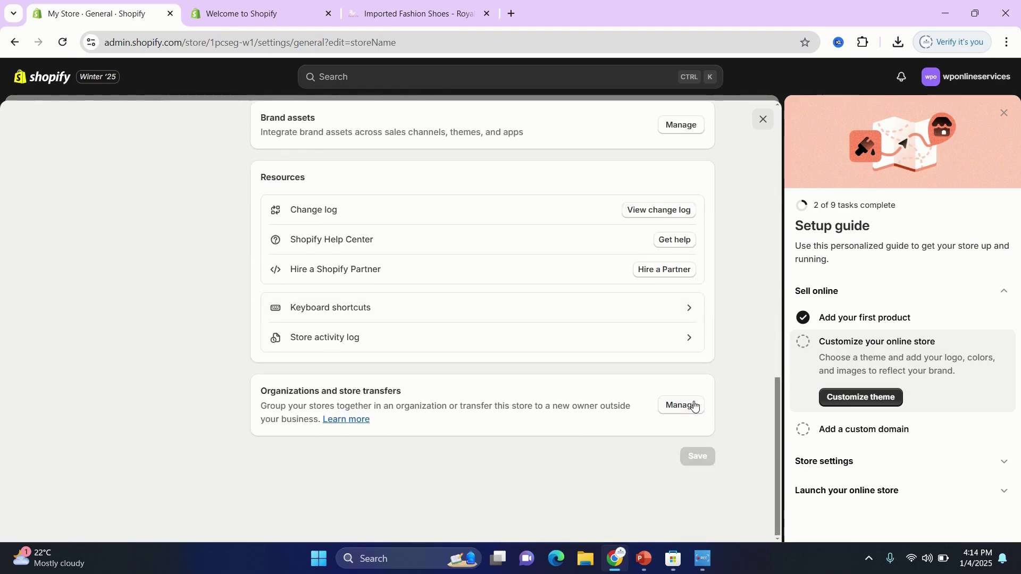
Step: Open the shipping rates task from the setup guide's store settings and review the shipping and delivery options
left_click(869, 430)
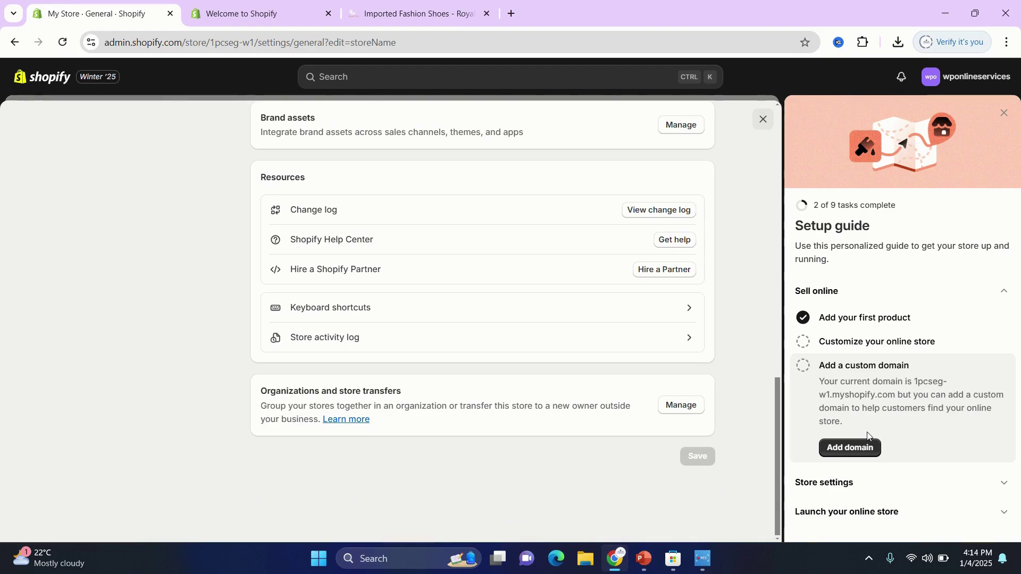
left_click(857, 485)
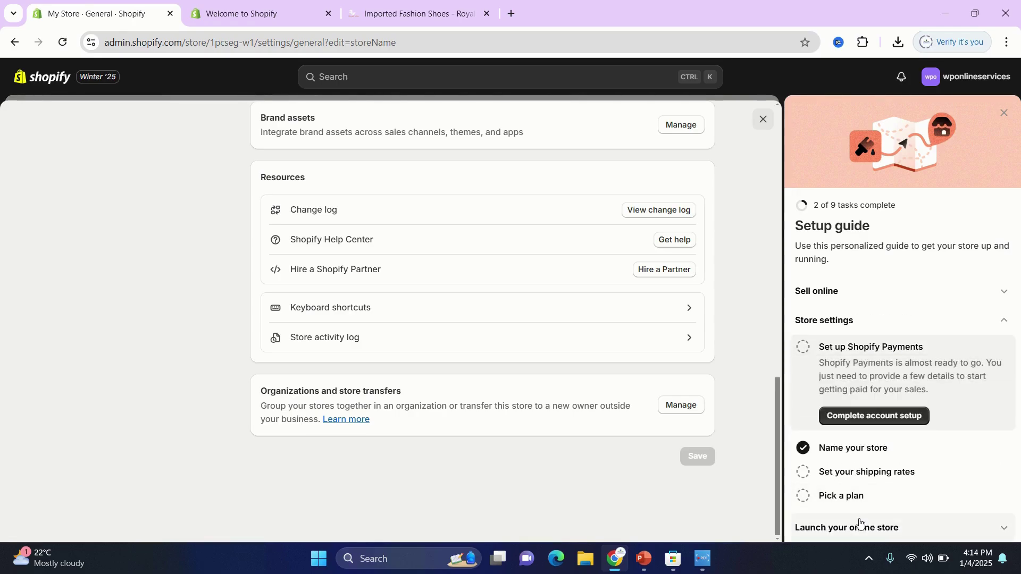
left_click(848, 472)
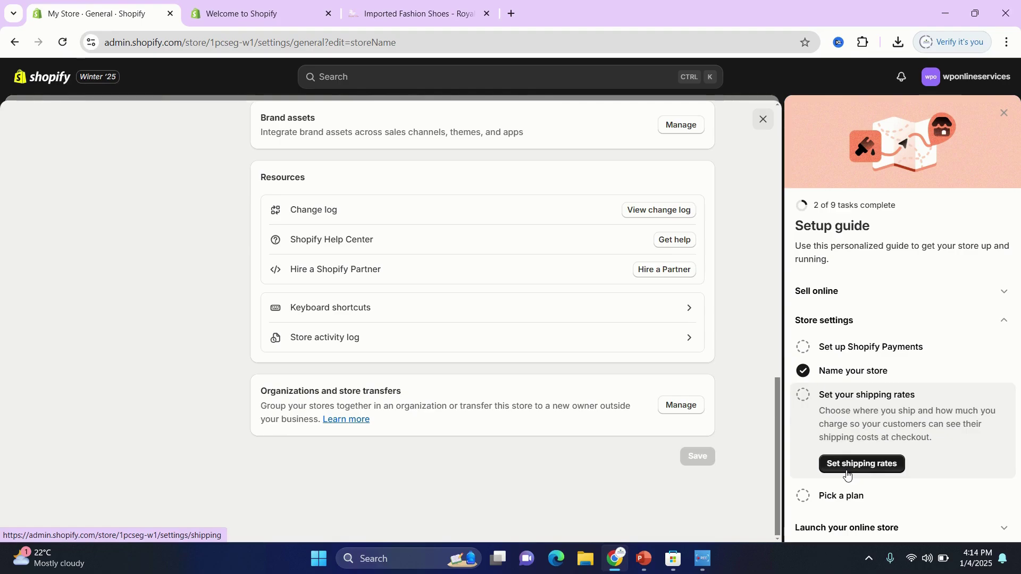
left_click(847, 473)
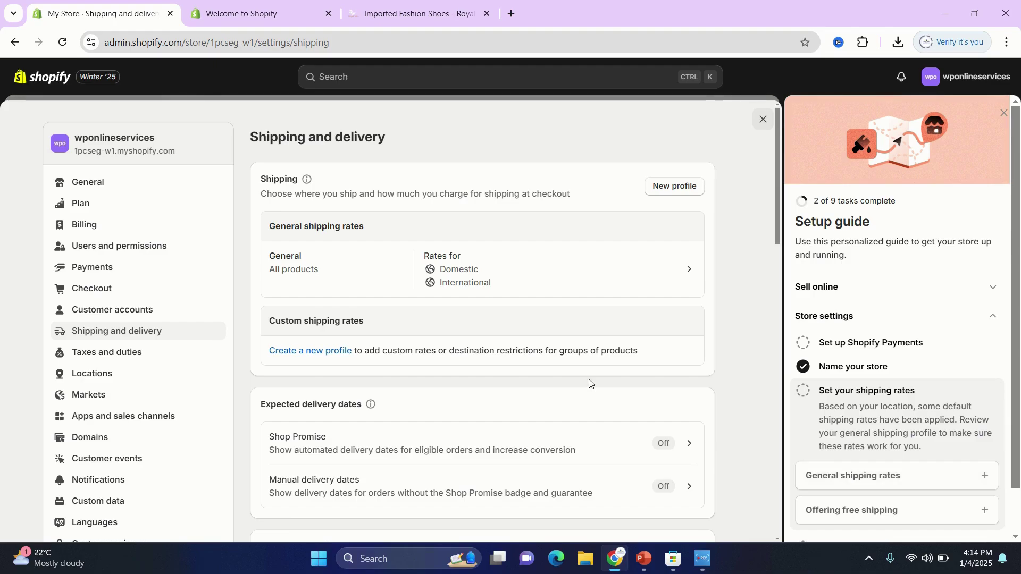
scroll(589, 383, "down", 1)
scroll(589, 383, "down", 3)
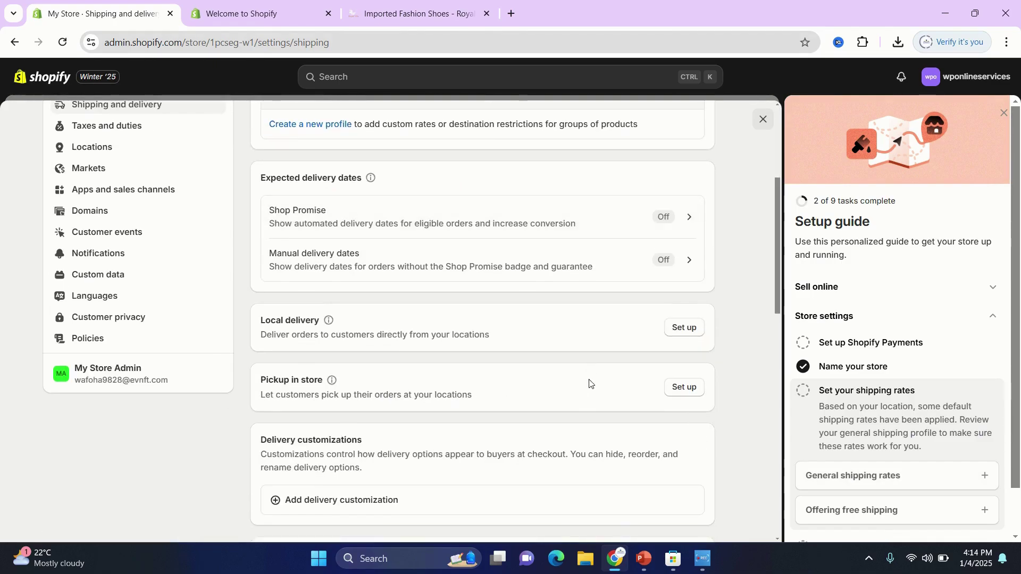
Step: Set up local delivery by enabling it for the shop location, and review its delivery zones
left_click(682, 332)
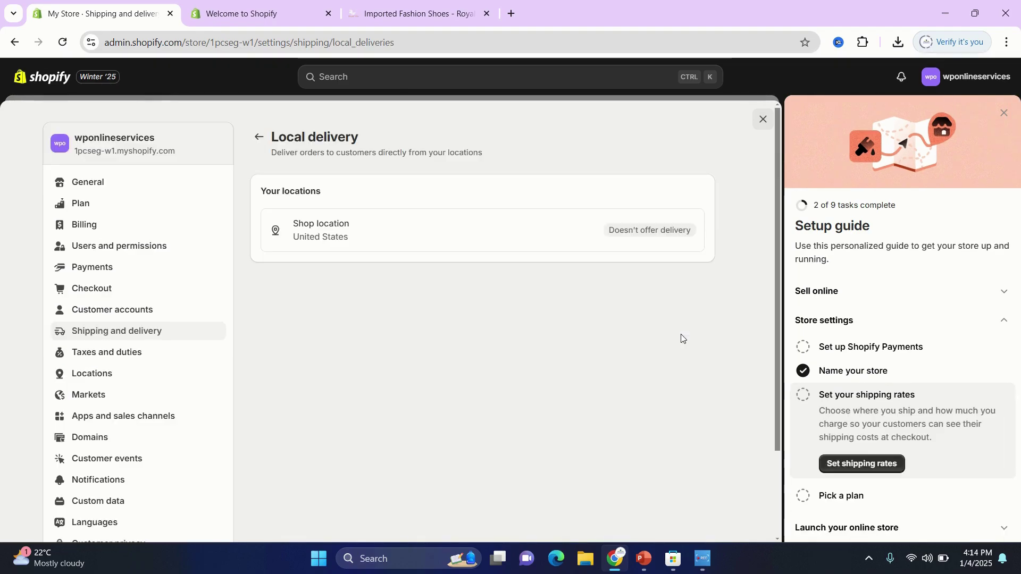
left_click(653, 231)
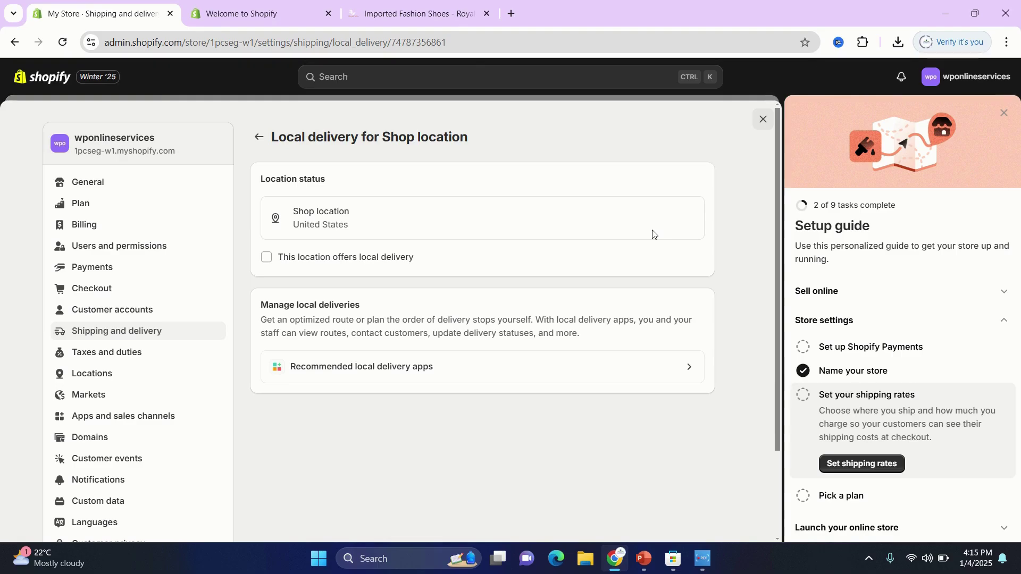
left_click(265, 258)
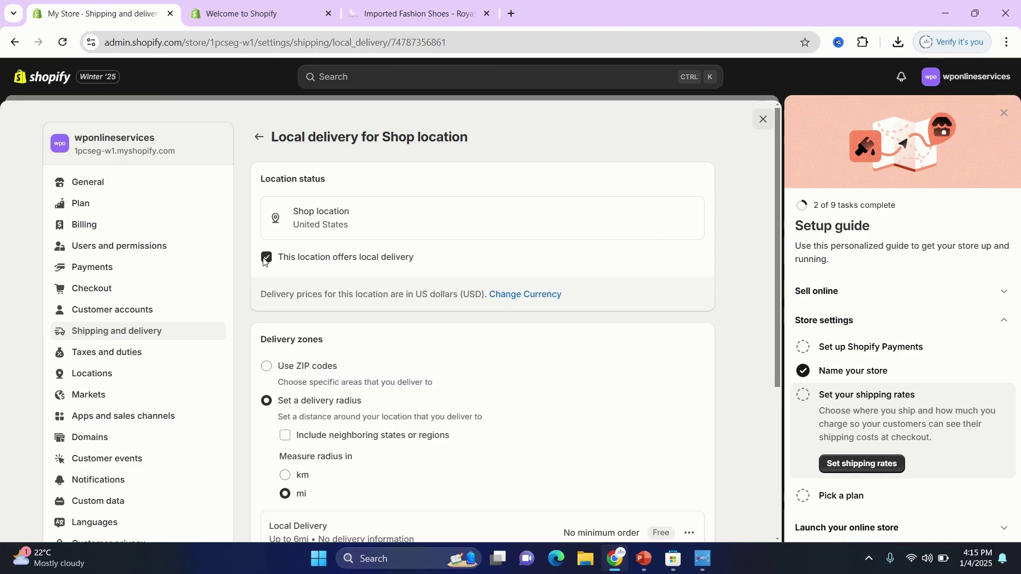
scroll(495, 436, "down", 2)
scroll(495, 436, "down", 2)
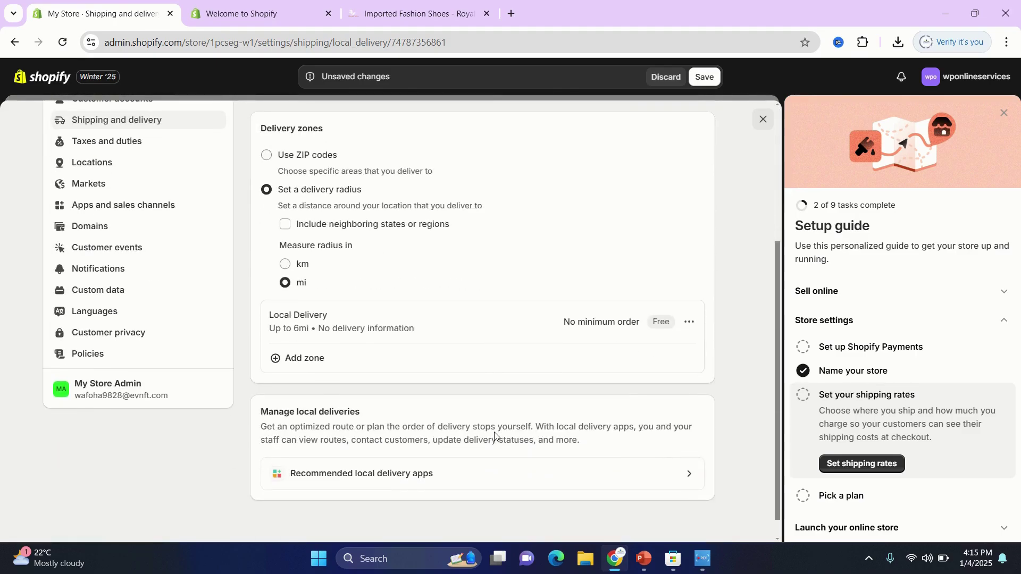
scroll(495, 436, "down", 1)
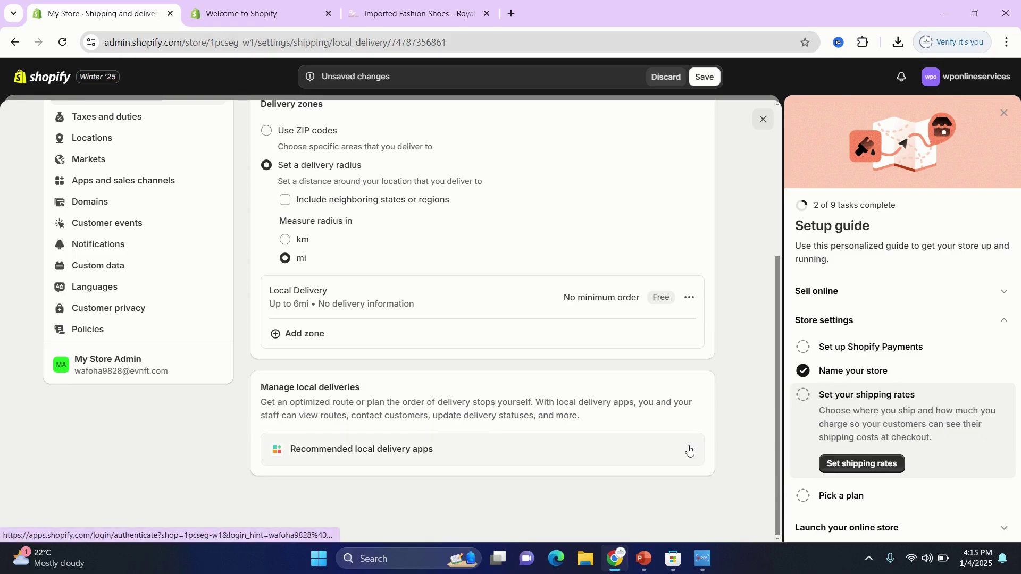
Step: Mark "Place a test order" and "Remove your store password" as done in the setup guide's launch tasks
left_click(850, 496)
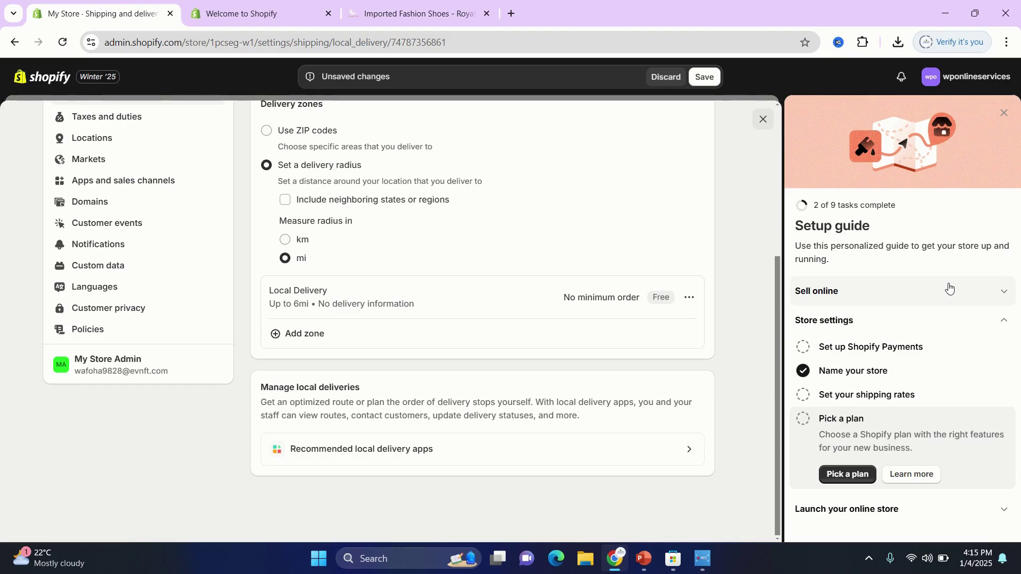
left_click(879, 516)
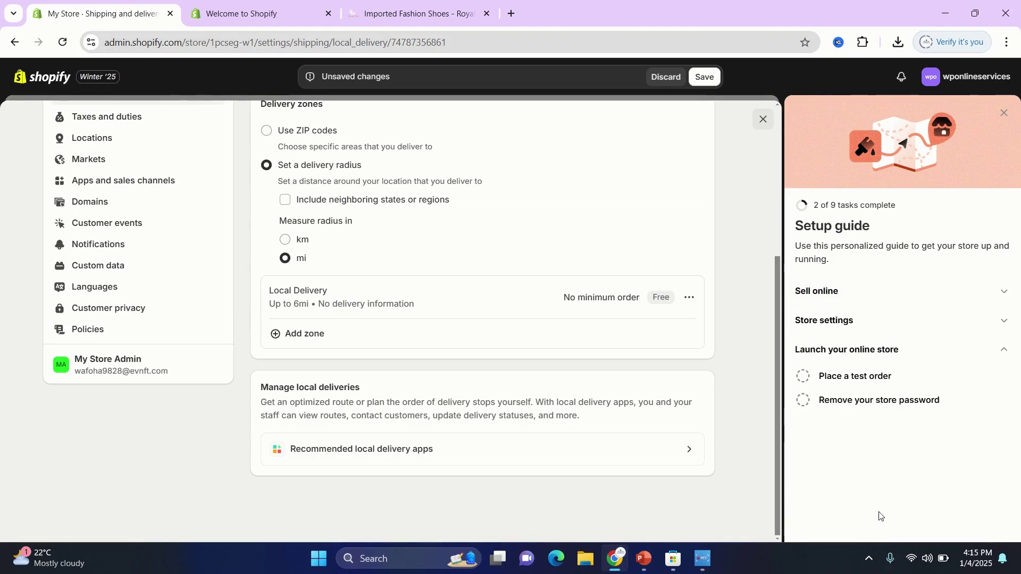
left_click(804, 377)
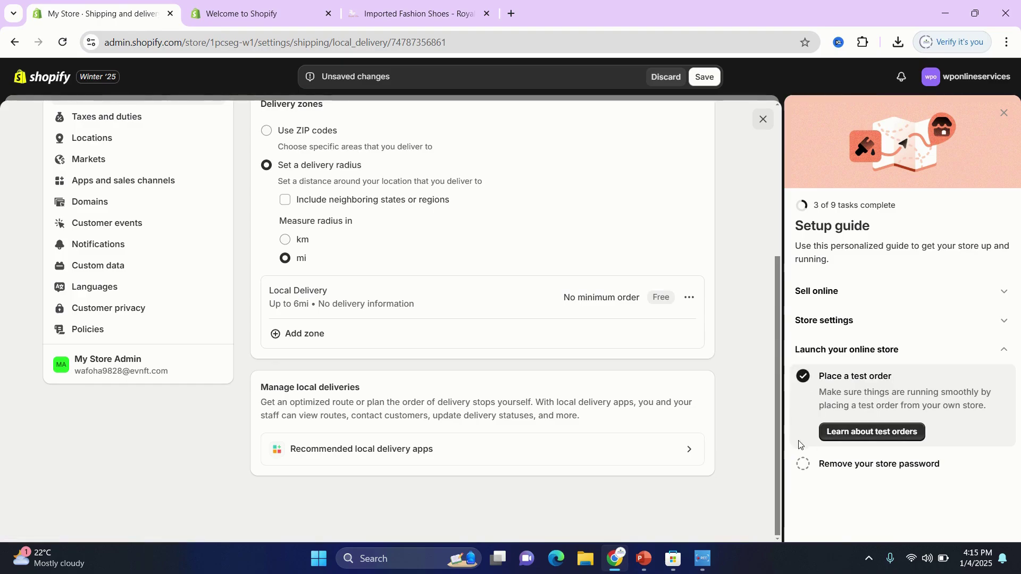
left_click(808, 468)
Step: View the Shopify Help Center article on placing a test order and return to the local delivery settings
left_click(907, 431)
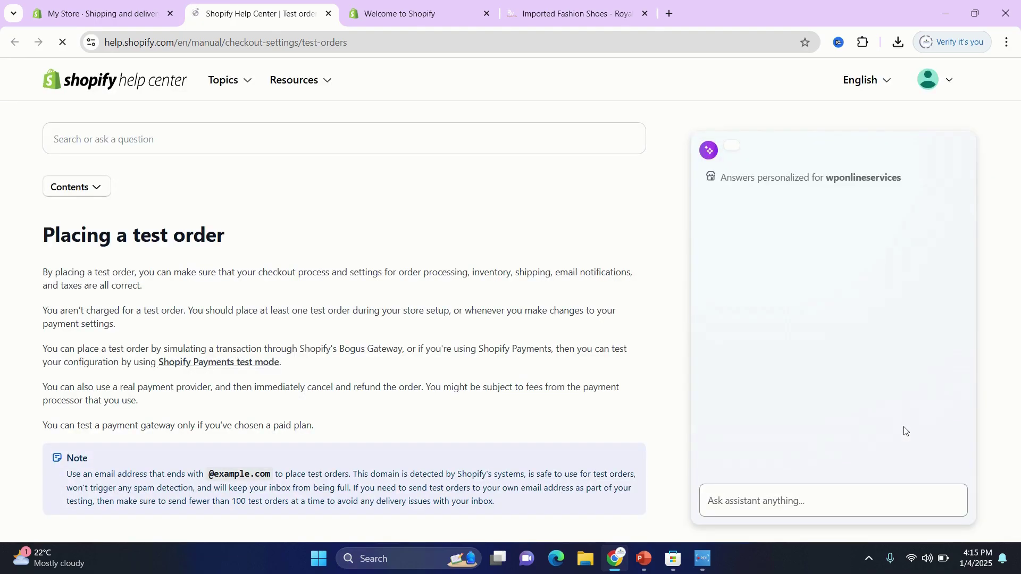
left_click(64, 13)
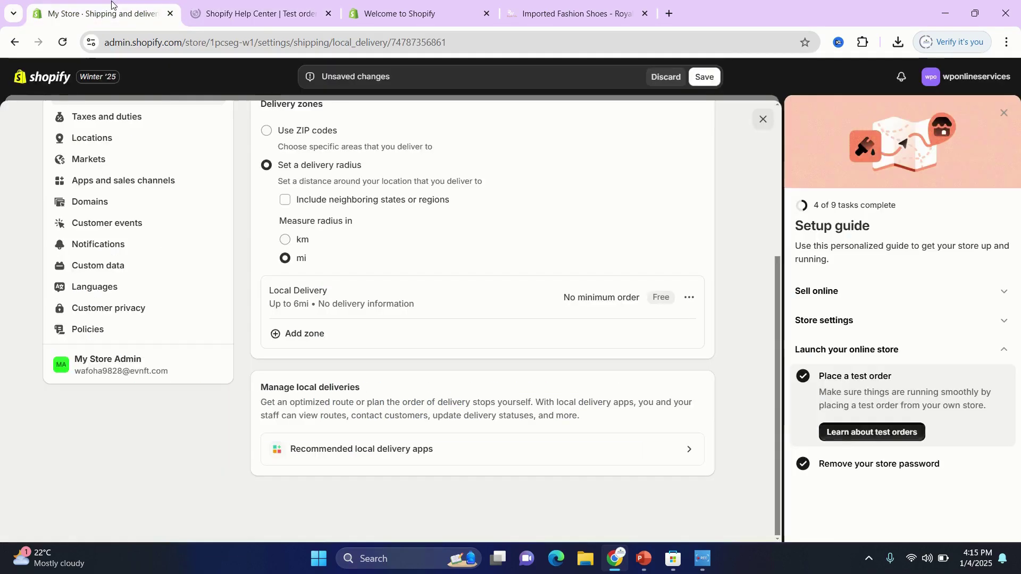
scroll(401, 339, "up", 4)
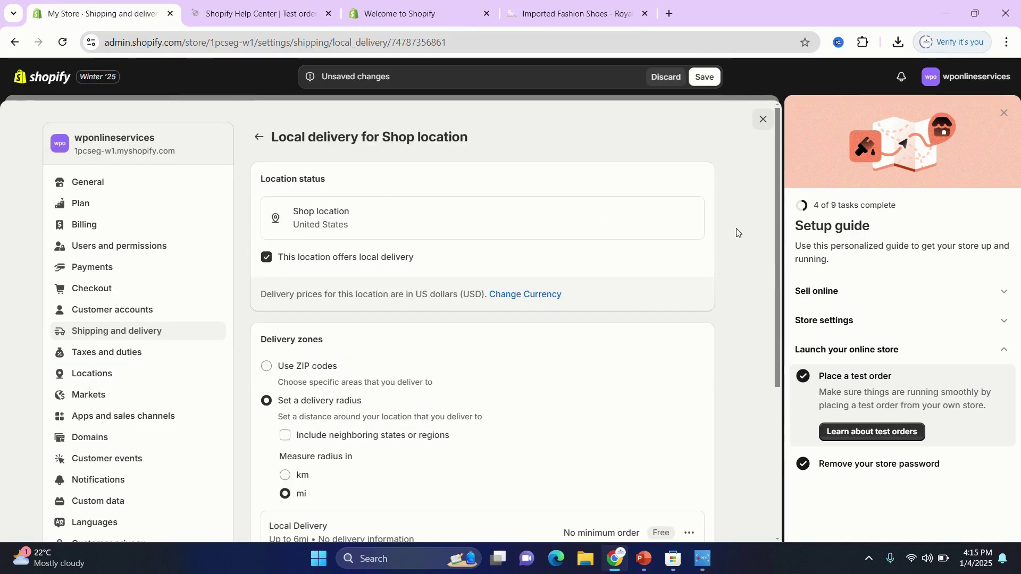
Step: Mark the Shopify Payments, online store customization, custom domain, shipping rates and plan tasks as done in the setup guide
left_click(843, 319)
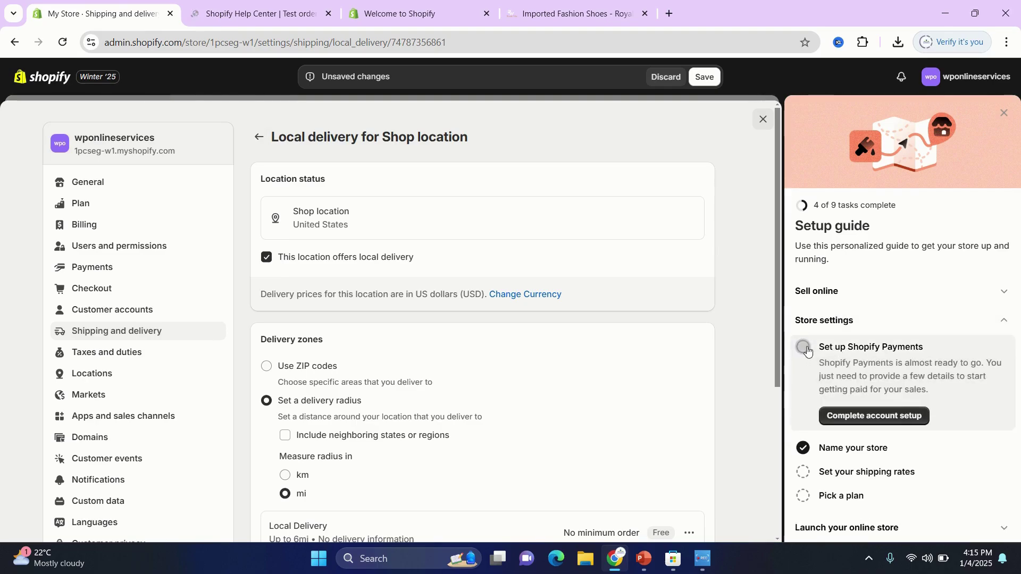
left_click(812, 457)
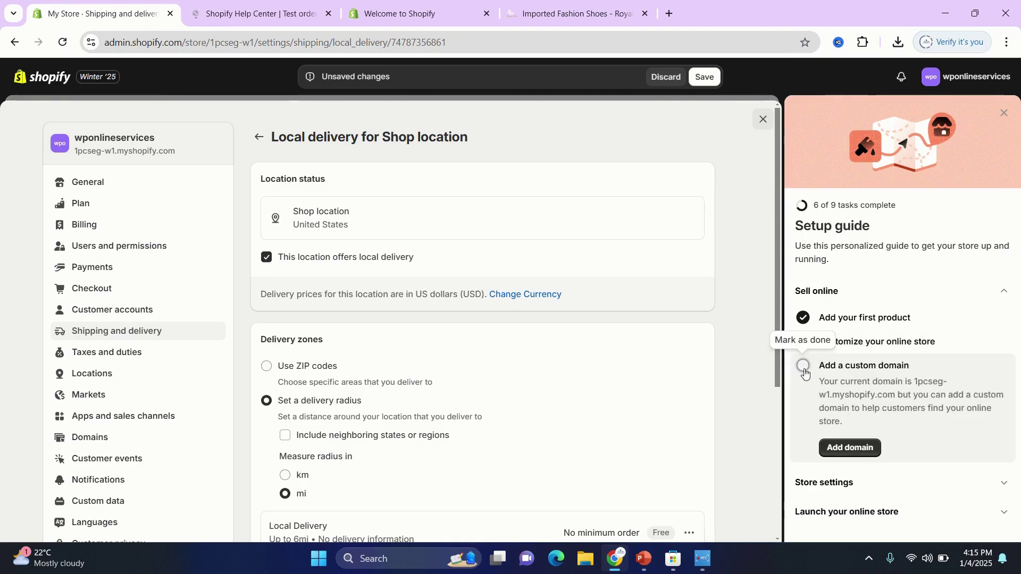
left_click(802, 365)
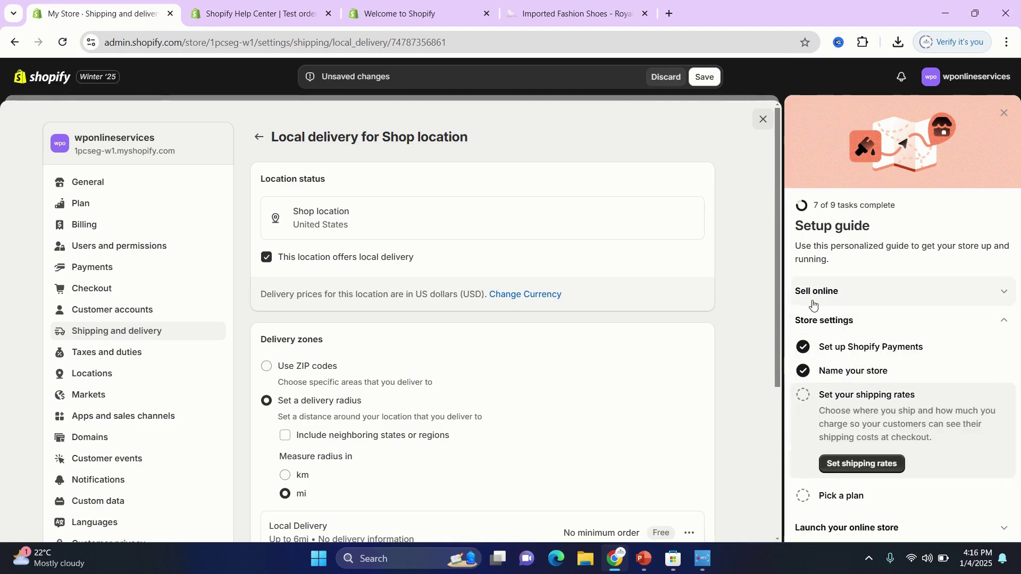
left_click(804, 398)
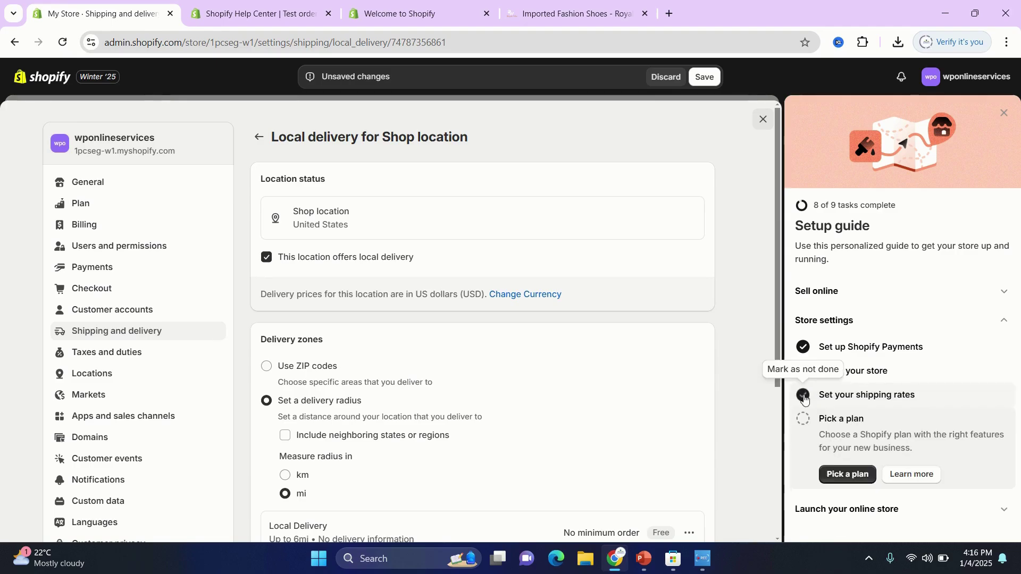
left_click(803, 420)
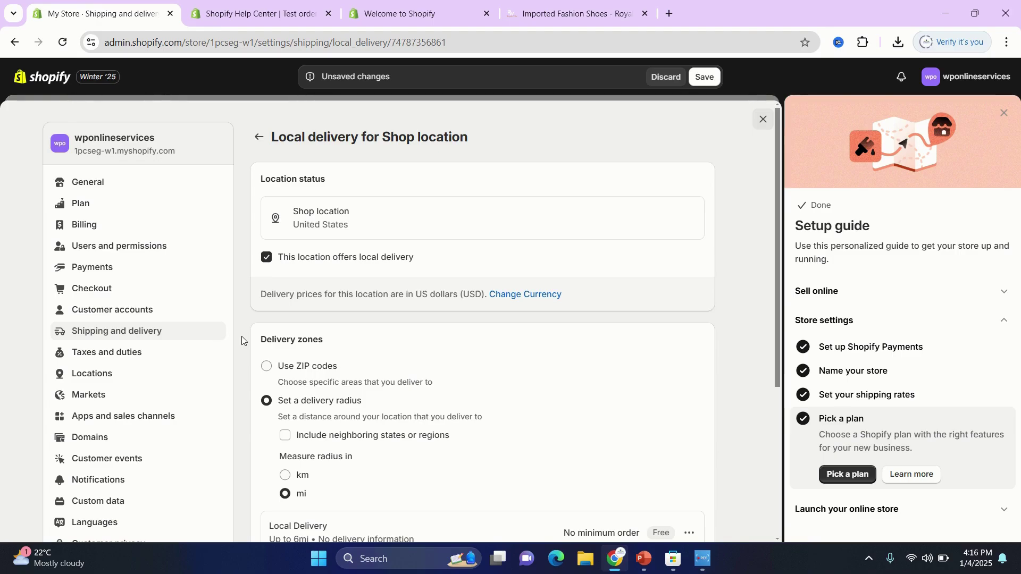
scroll(136, 370, "down", 5)
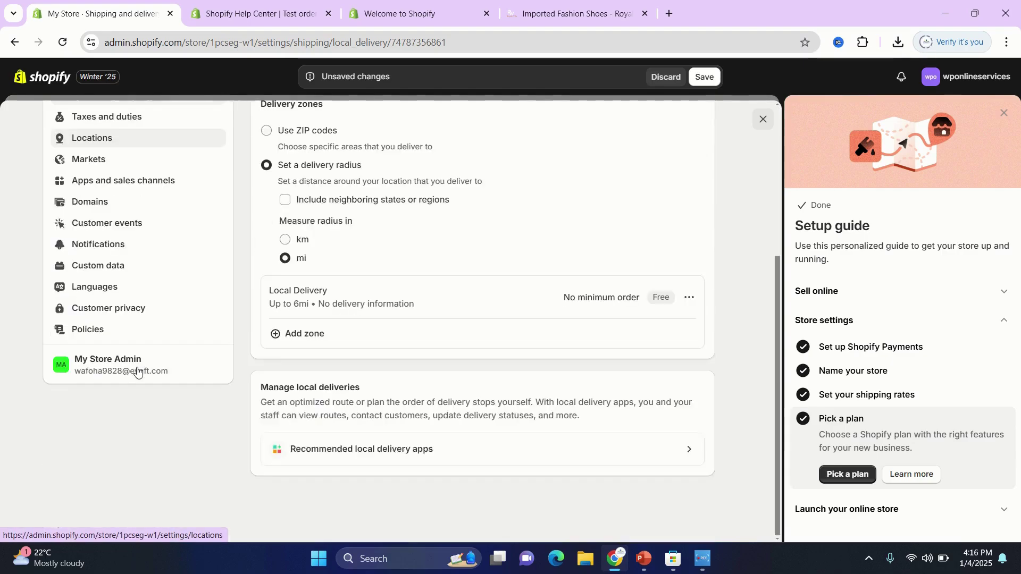
scroll(136, 370, "up", 5)
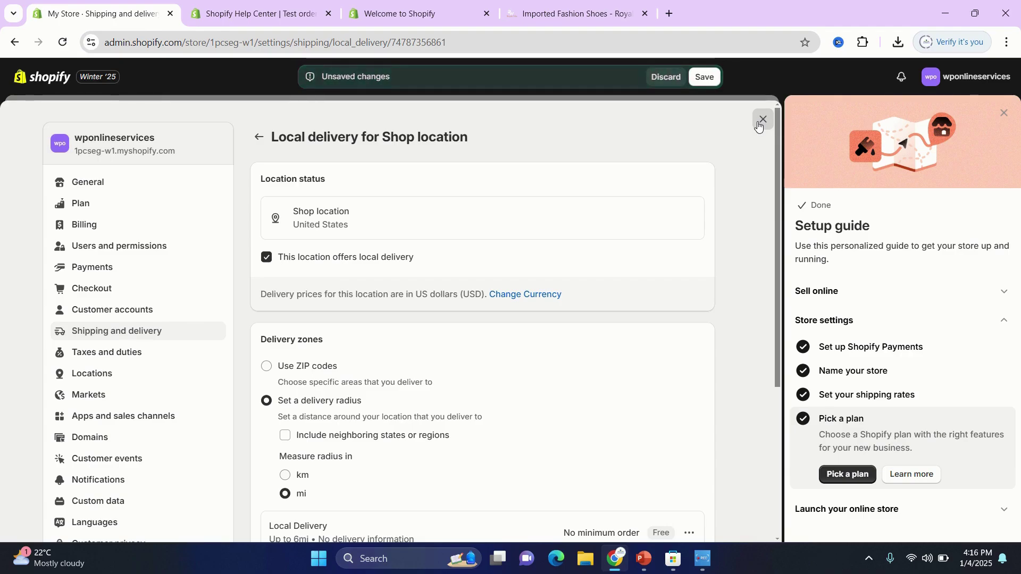
Step: Change the shop location's local delivery price currency to Pakistani Rupee (PKR Rs) and save it
left_click(558, 299)
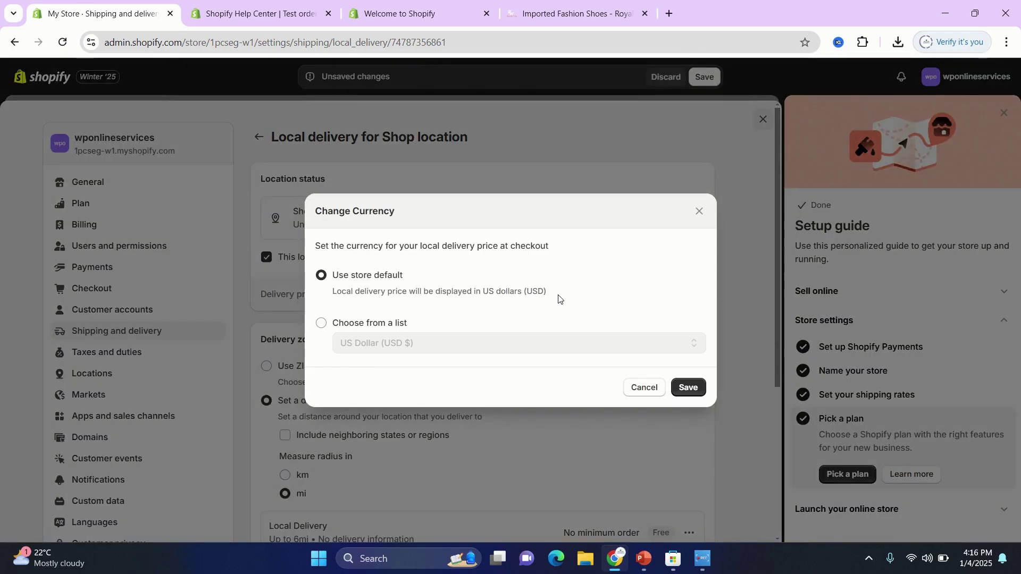
left_click(335, 323)
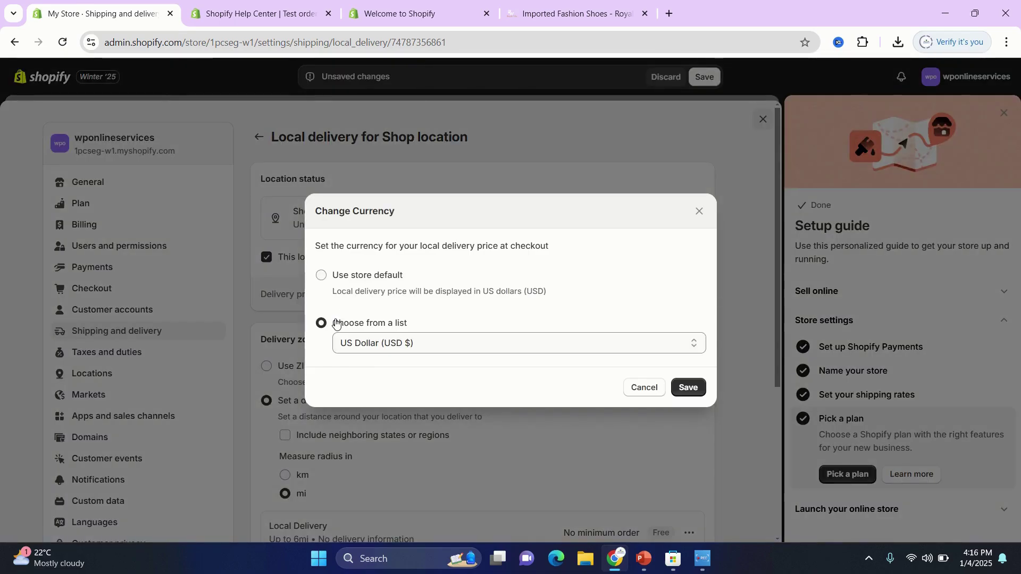
left_click(436, 346)
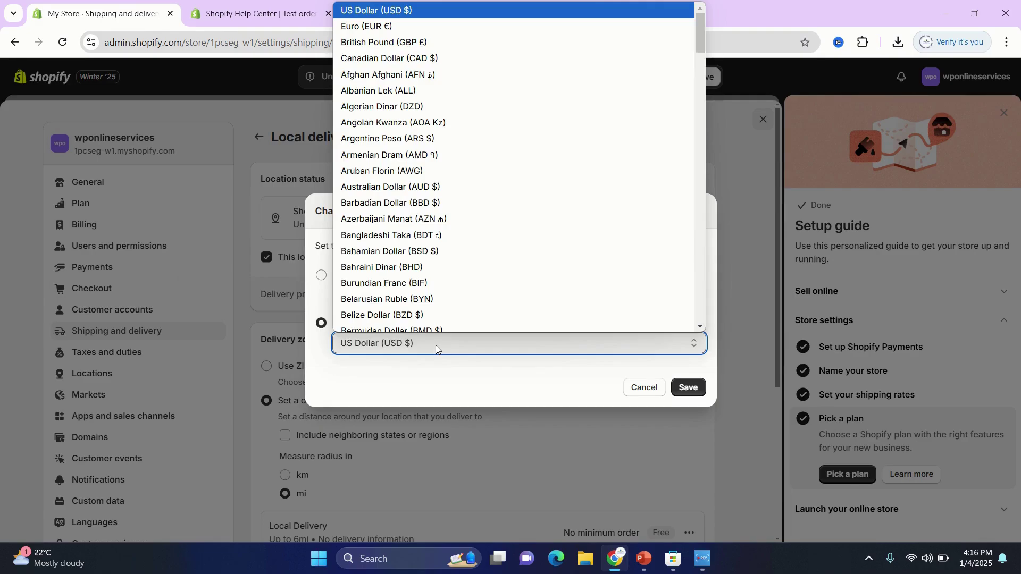
key("p")
scroll(426, 272, "down", 2)
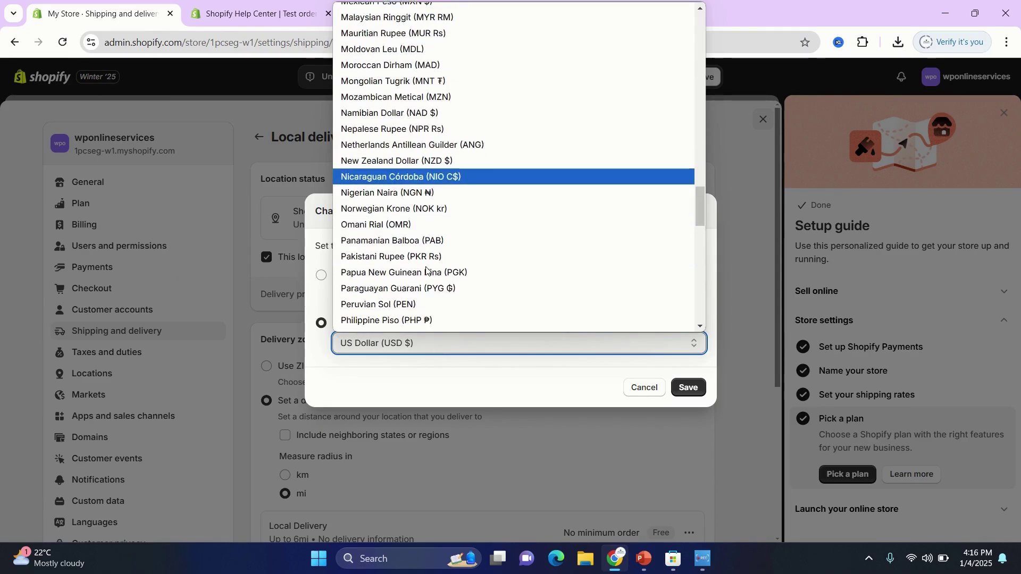
left_click(414, 227)
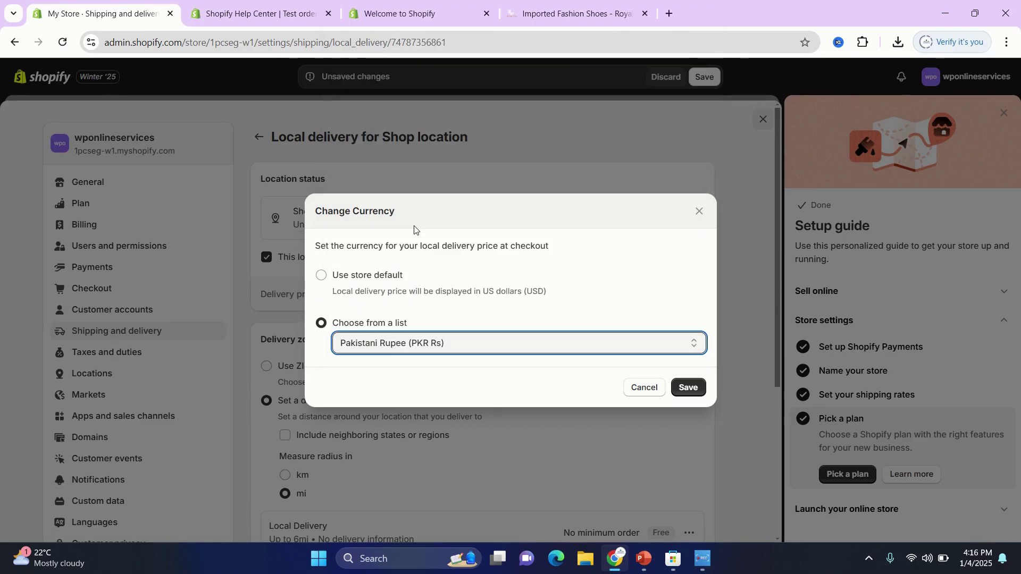
left_click(694, 390)
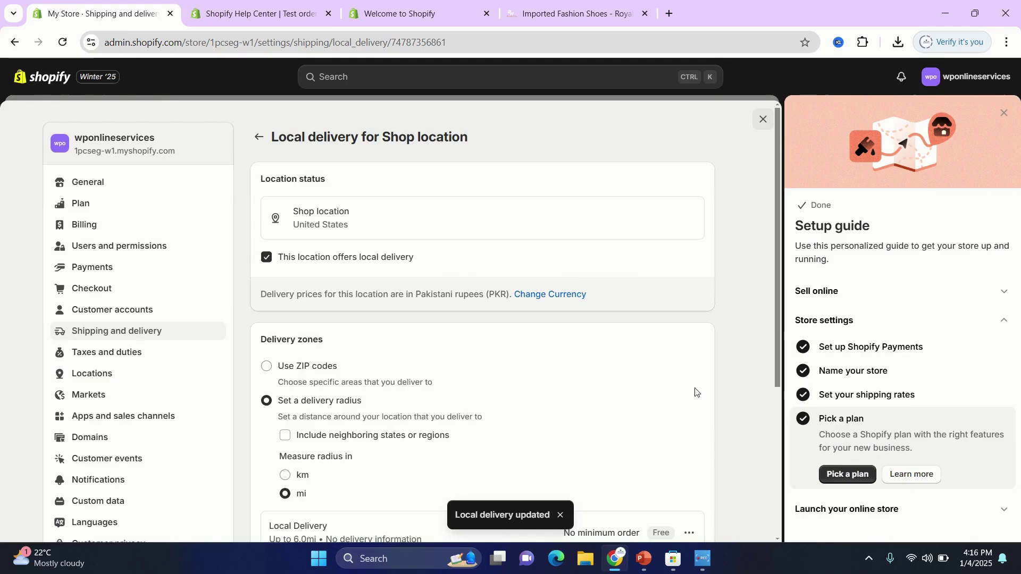